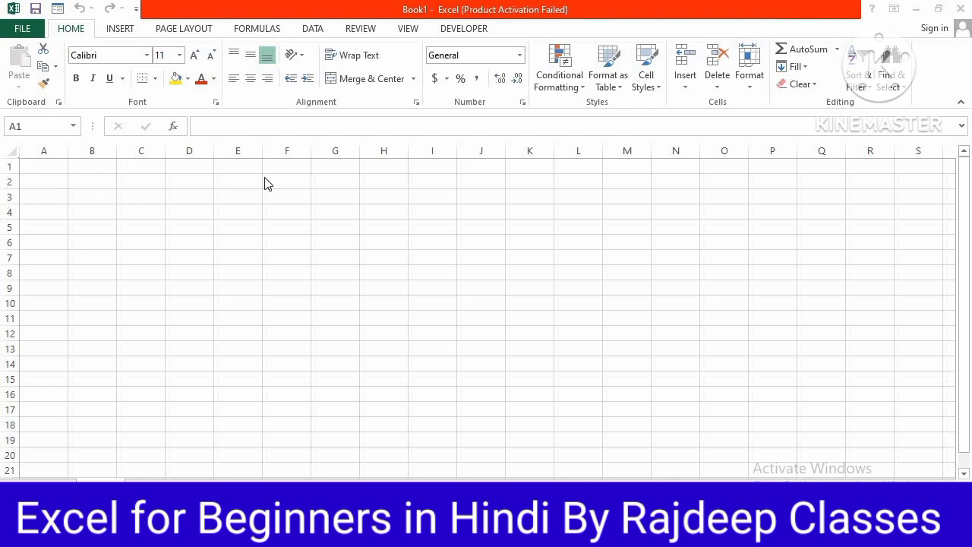
Enter the column headings ID No, Name and Date in cells A1 to C1.
{"action": "left_click", "coordinate": [45, 170]}
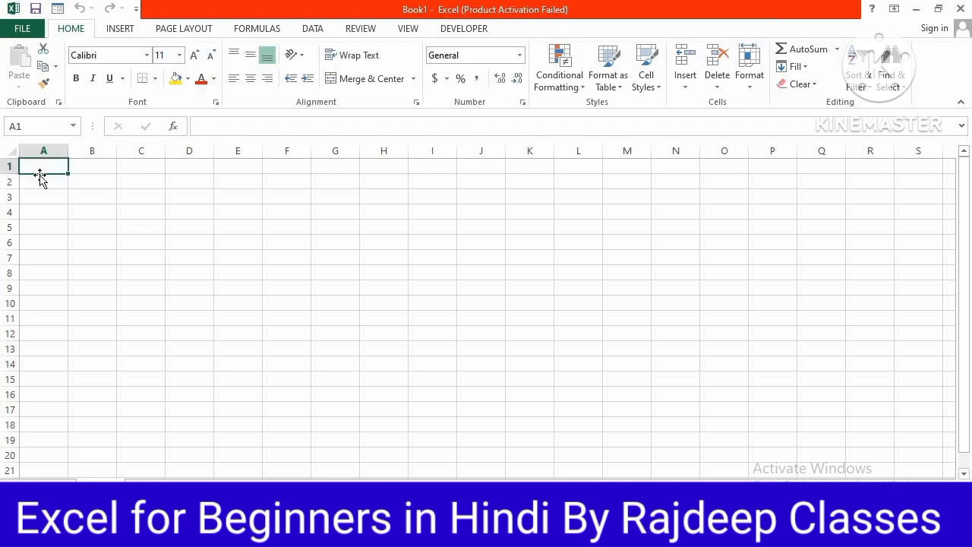
{"action": "scroll", "coordinate": [208, 227], "scroll_direction": "up", "scroll_amount": 9, "text": "ctrl"}
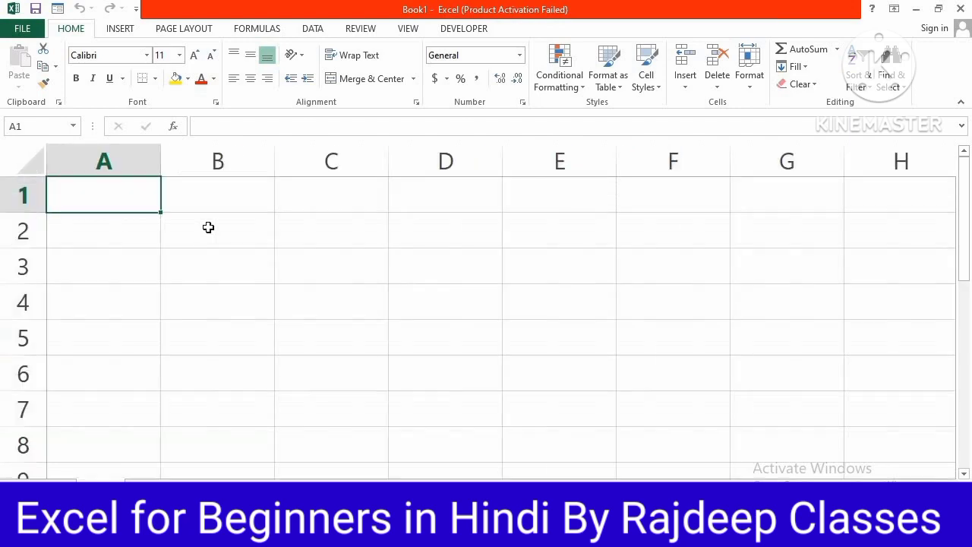
{"action": "type", "text": "ID No"}
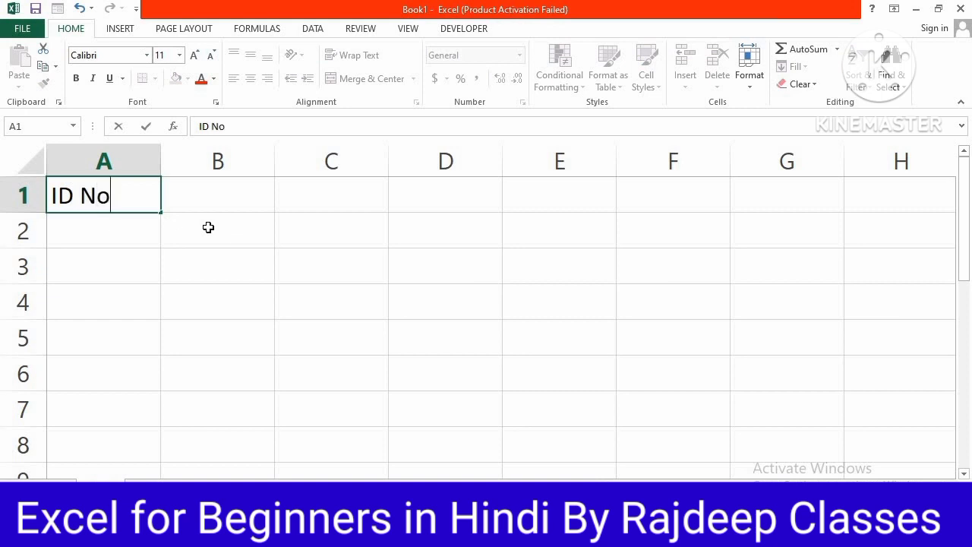
{"action": "key", "text": "Tab"}
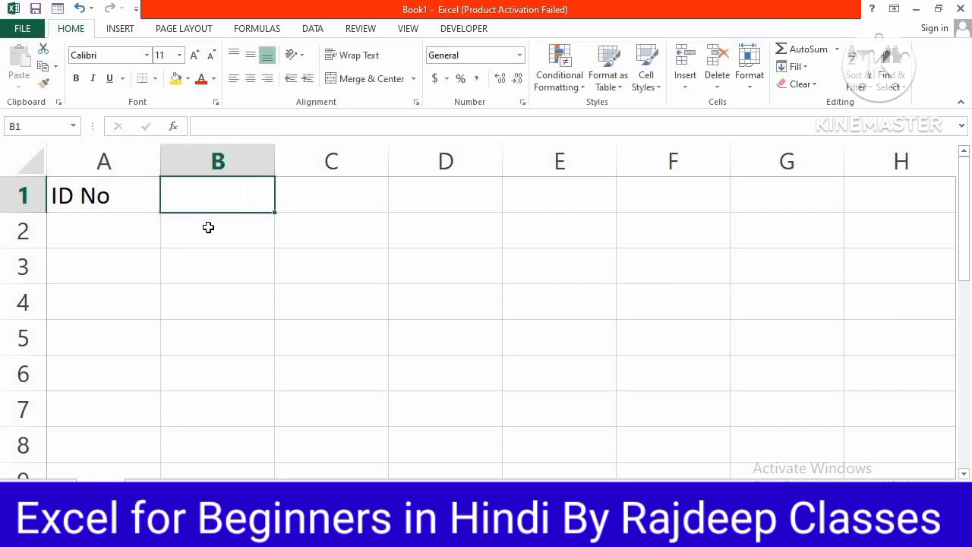
{"action": "type", "text": "Name"}
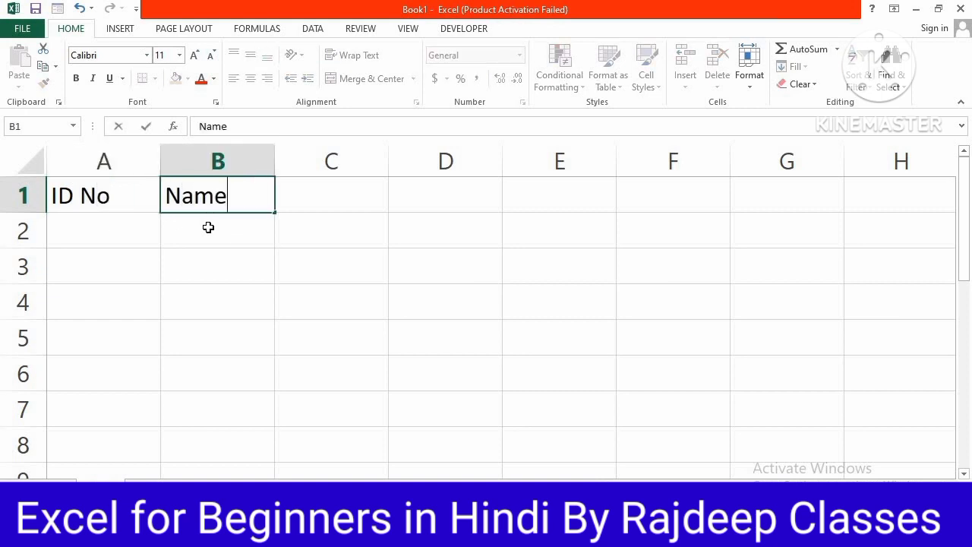
{"action": "key", "text": "Tab"}
{"action": "type", "text": "Date"}
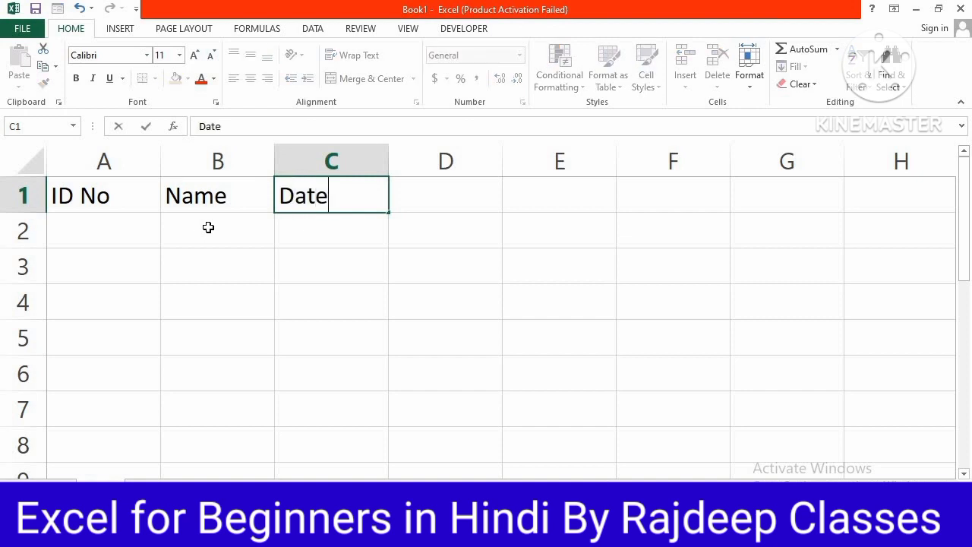
{"action": "key", "text": "Tab"}
Add the headings Travel Purpose in D1 and Travel Place in E1.
{"action": "type", "text": "T"}
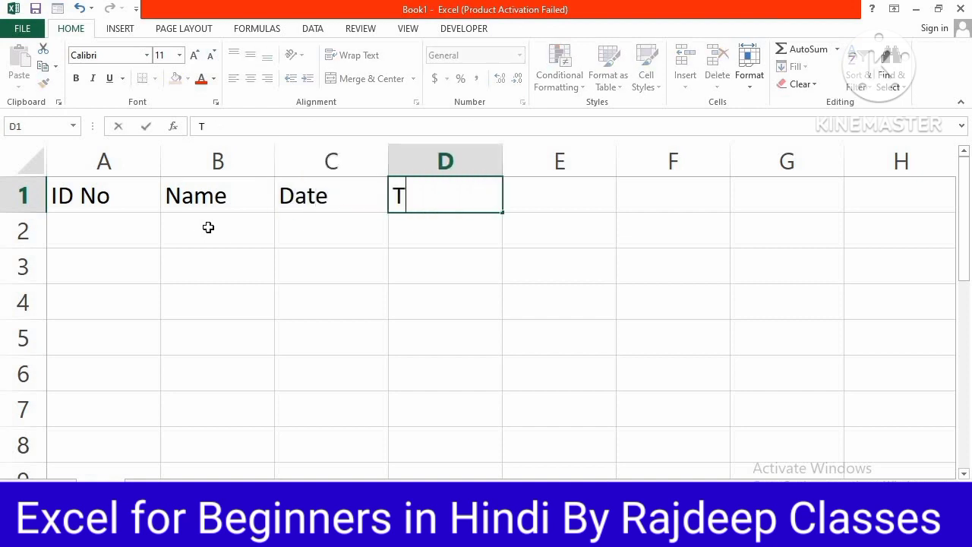
{"action": "type", "text": "rave"}
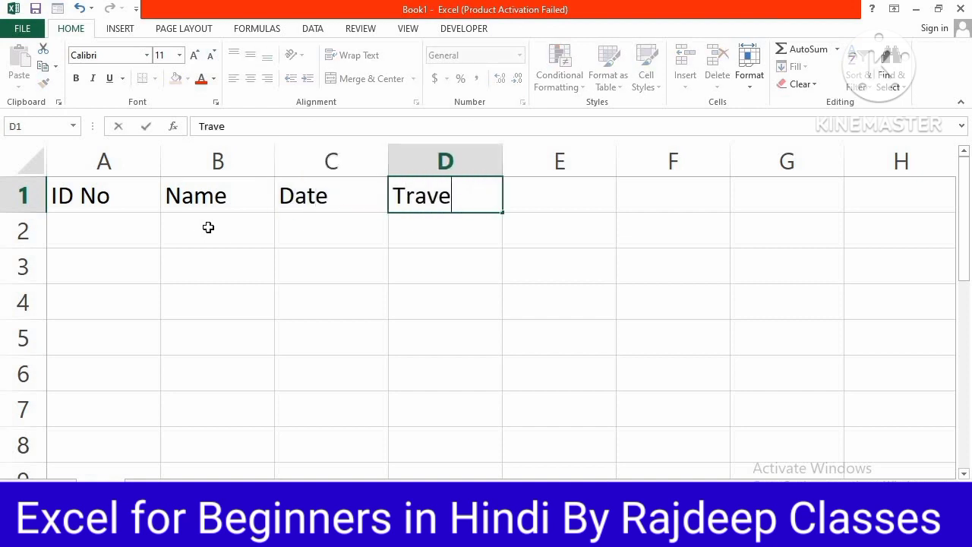
{"action": "type", "text": "l Pur"}
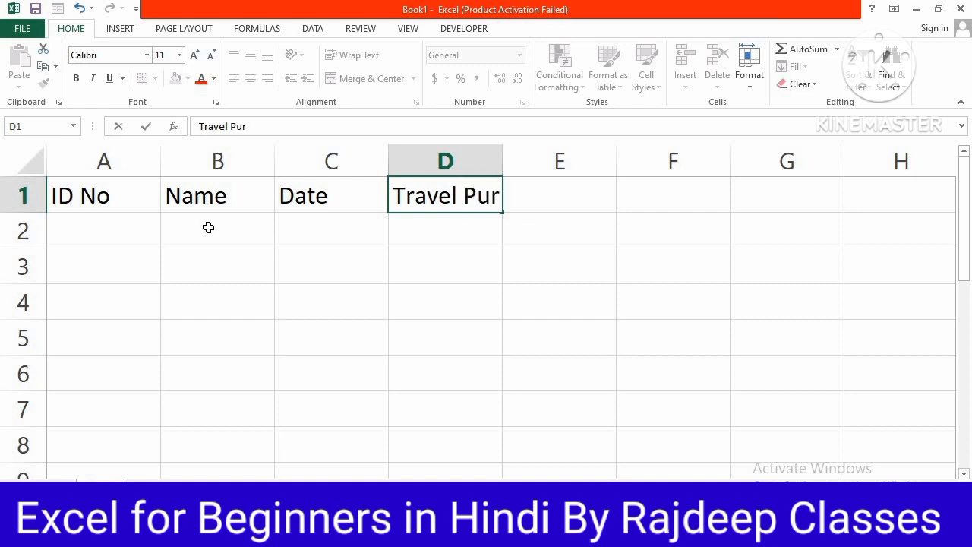
{"action": "type", "text": "pose"}
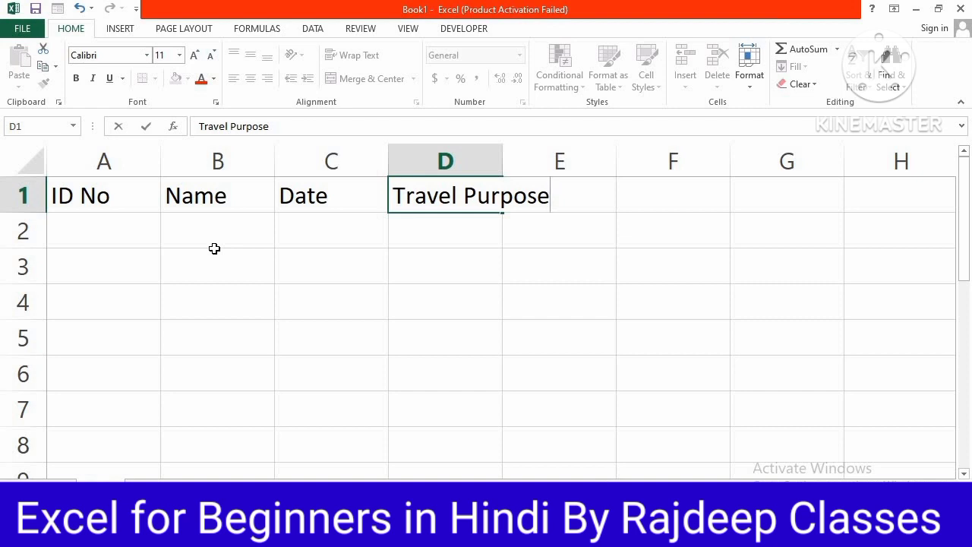
{"action": "key", "text": "Tab"}
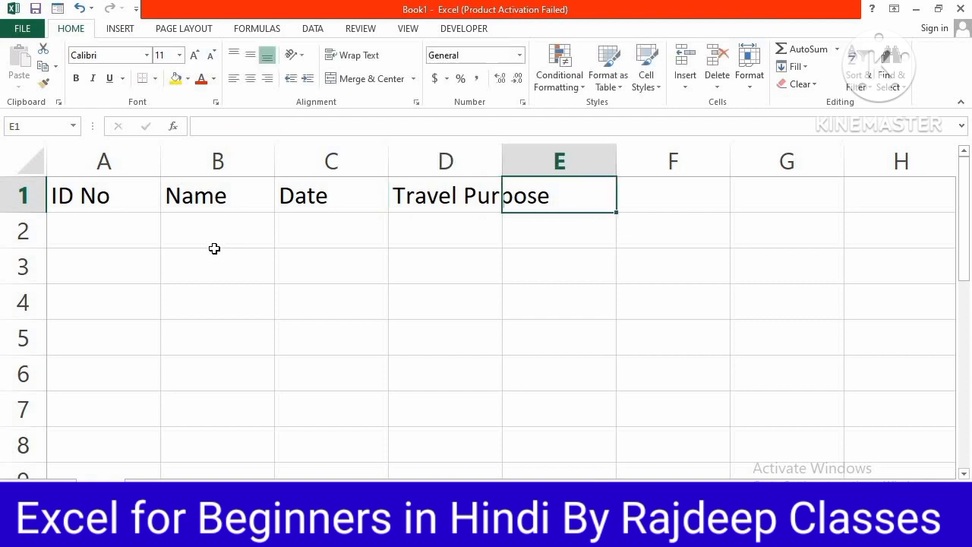
{"action": "type", "text": "T"}
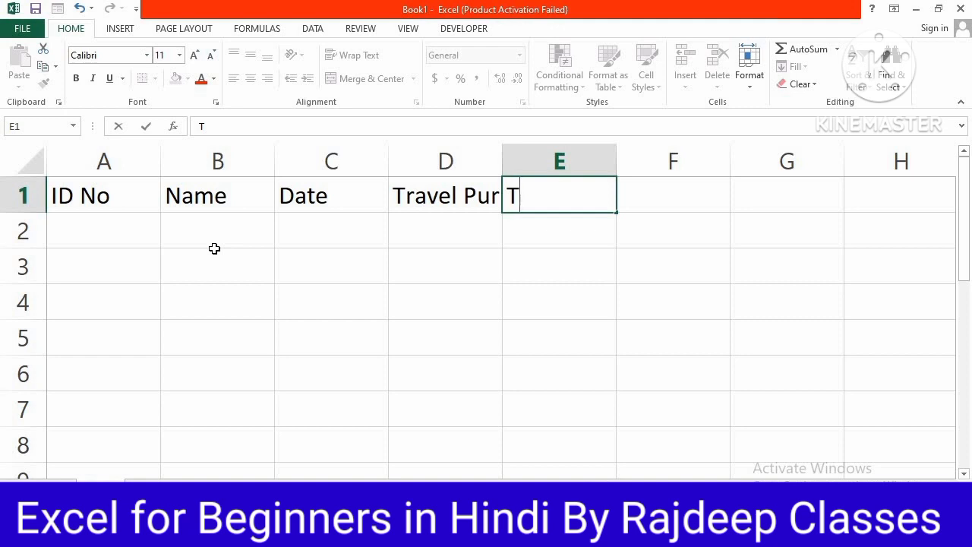
{"action": "type", "text": "ravel Place"}
{"action": "key", "text": "Tab"}
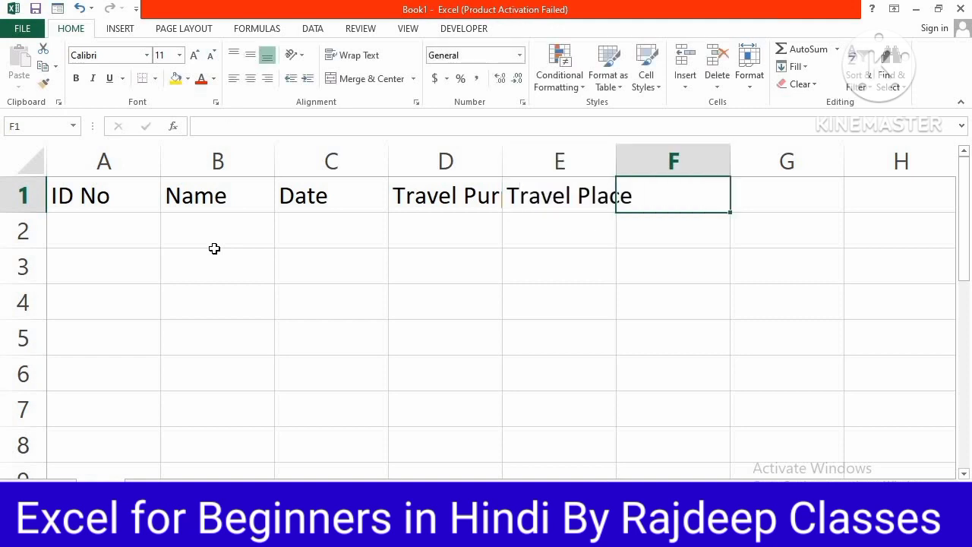
Add the headings Days in F1 and Night in G1.
{"action": "type", "text": "Dayes"}
{"action": "key", "text": "Tab"}
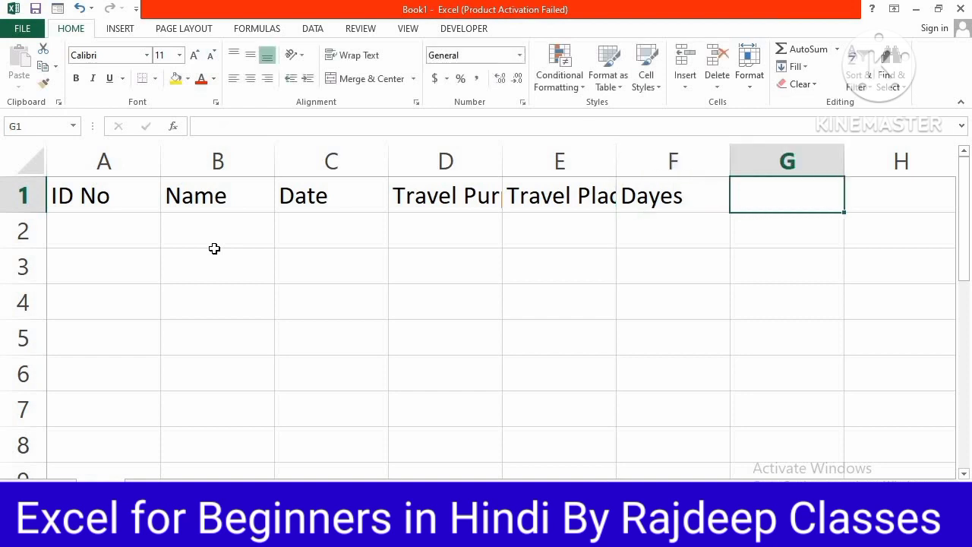
{"action": "key", "text": "Left"}
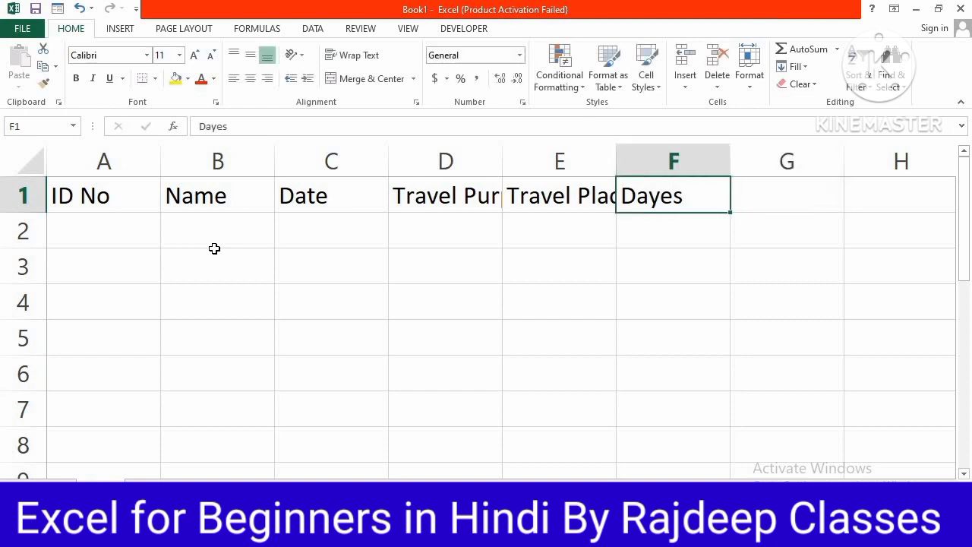
{"action": "type", "text": "Day"}
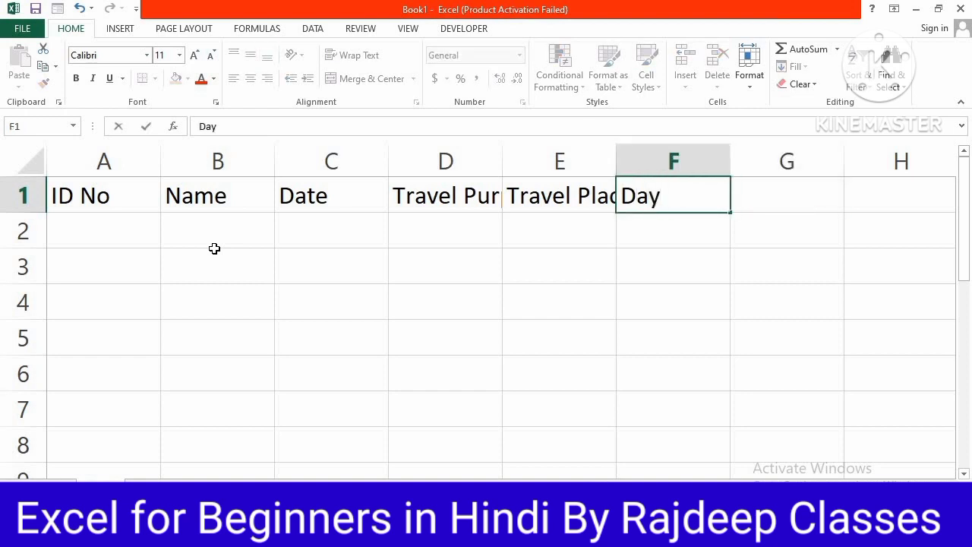
{"action": "type", "text": "s"}
{"action": "key", "text": "Tab"}
{"action": "type", "text": "Nigh"}
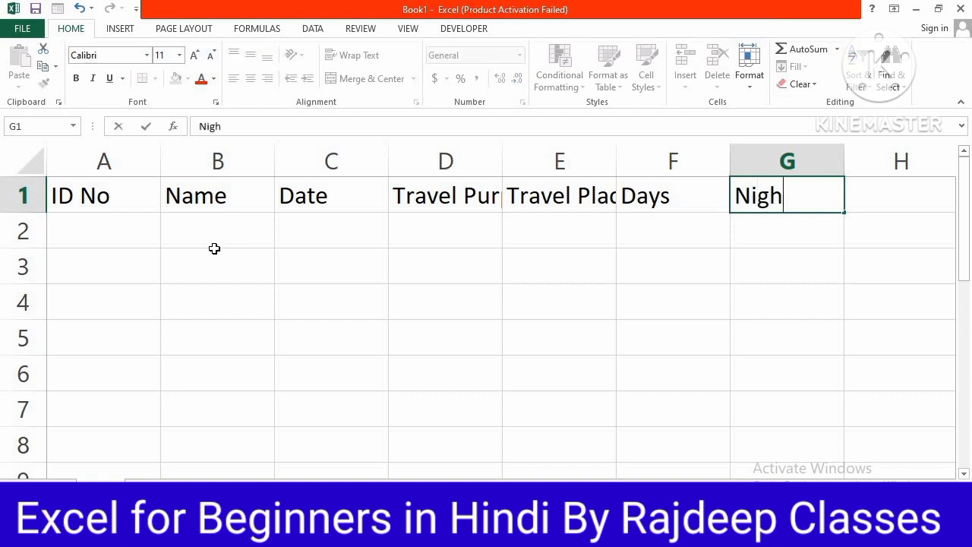
{"action": "type", "text": "t"}
{"action": "key", "text": "Tab"}
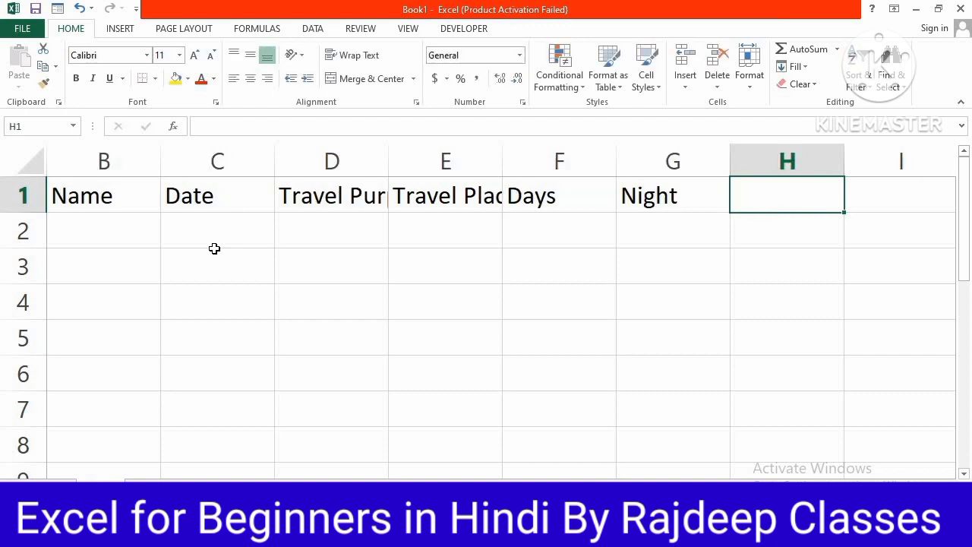
Enter the cost headings Travel Cost, Lodge and Food in cells H1 to J1.
{"action": "type", "text": "Tra"}
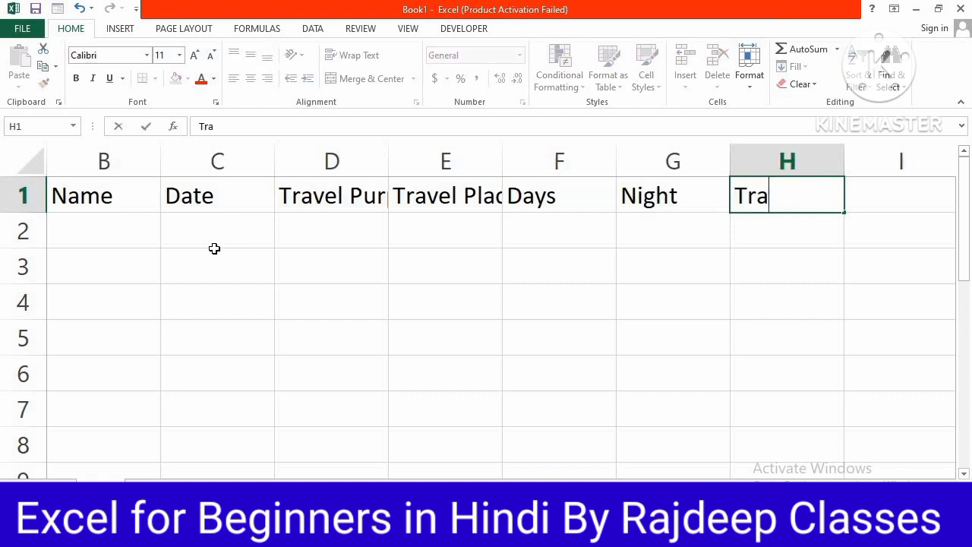
{"action": "type", "text": "vel C"}
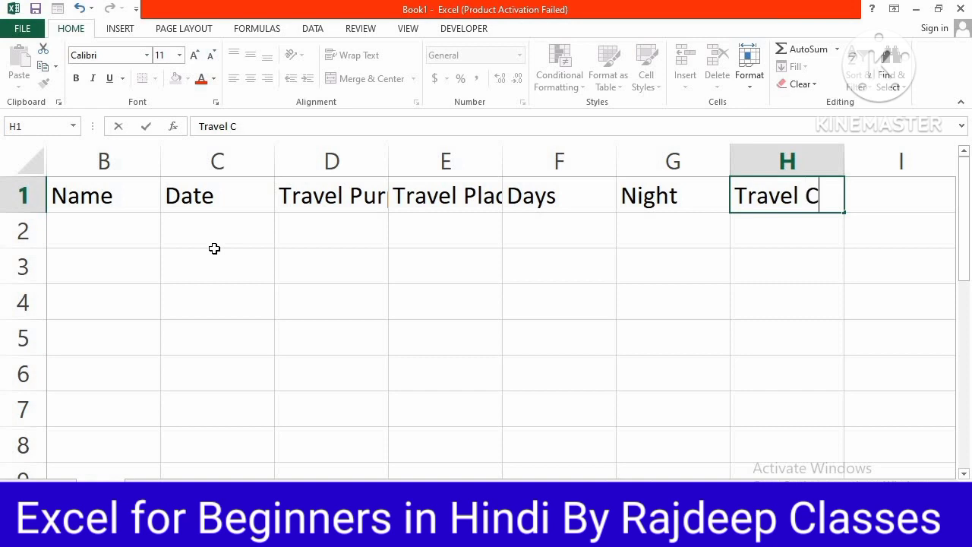
{"action": "type", "text": "ost"}
{"action": "key", "text": "Tab"}
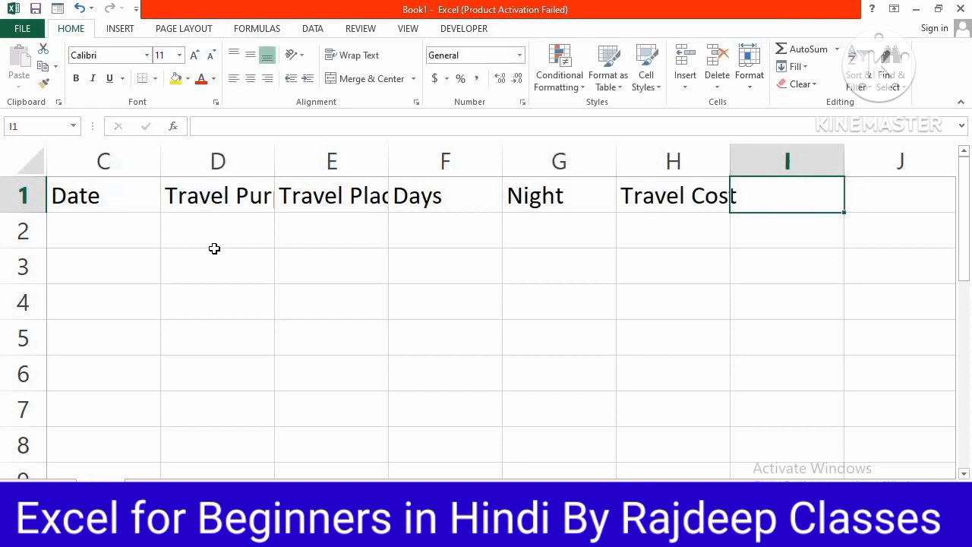
{"action": "type", "text": "Loge"}
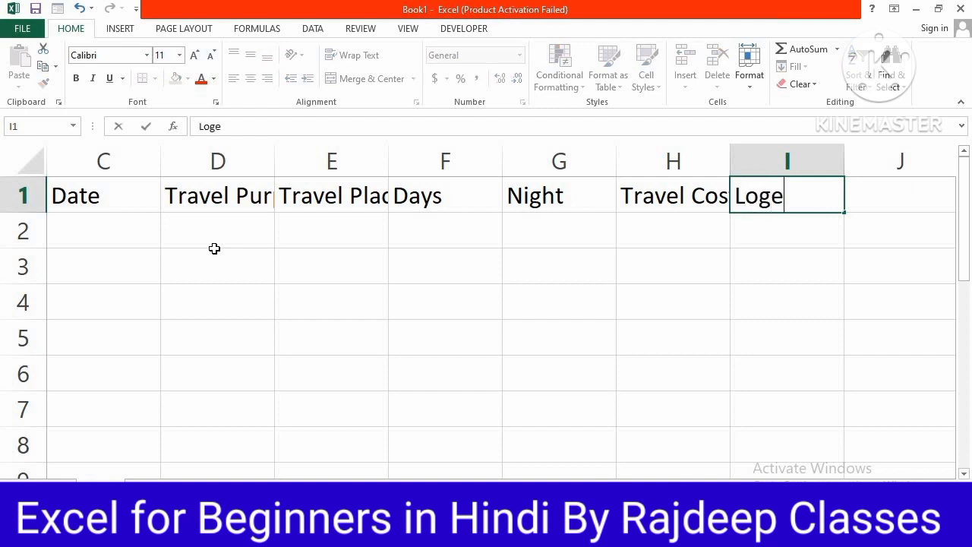
{"action": "key", "text": "BackSpace"}
{"action": "key", "text": "BackSpace"}
{"action": "type", "text": "dge"}
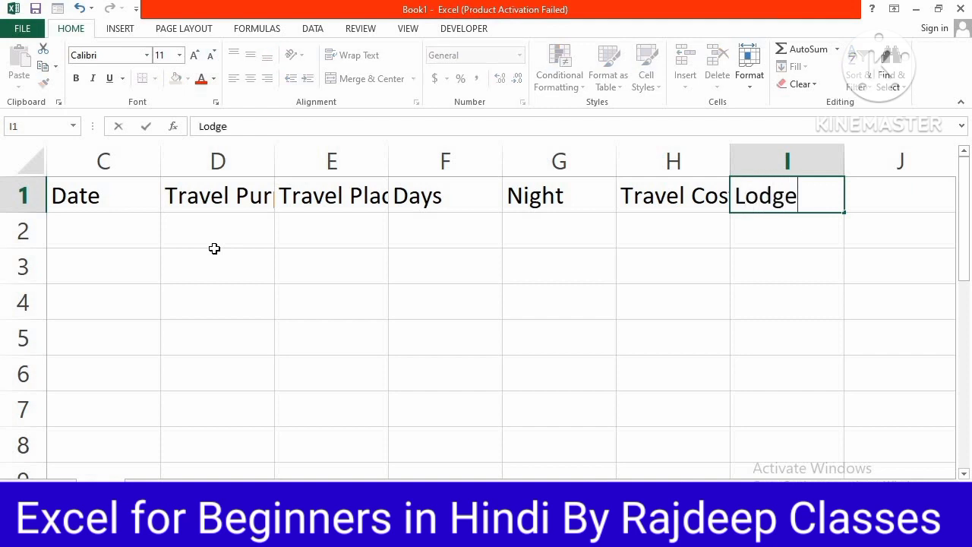
{"action": "key", "text": "Tab"}
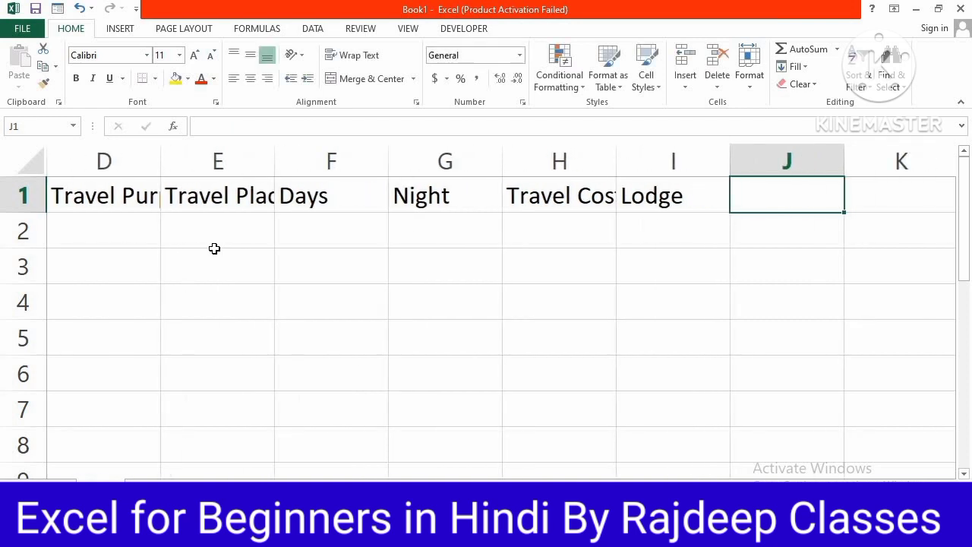
{"action": "type", "text": "Food"}
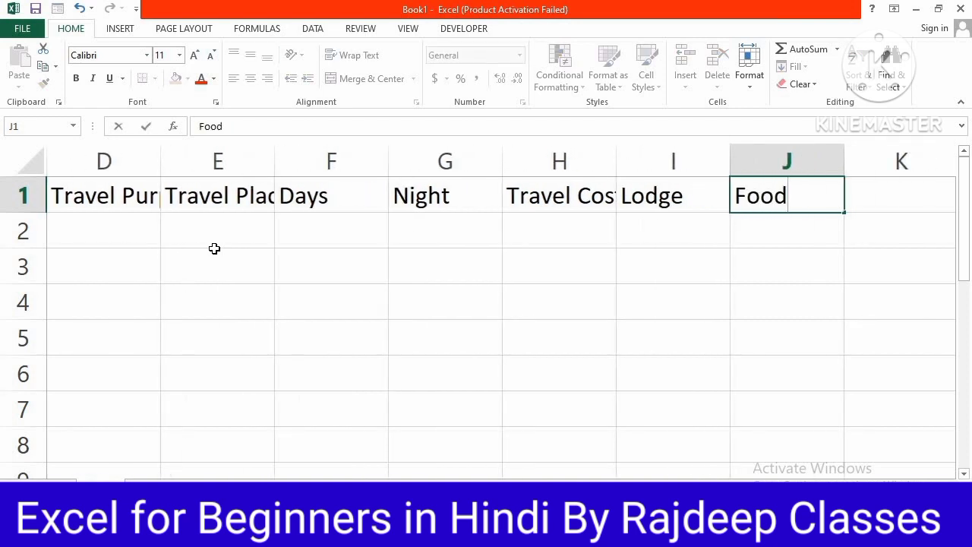
{"action": "key", "text": "Tab"}
Complete the header row with Additional Exp. in K1 and Total in L1.
{"action": "type", "text": "A"}
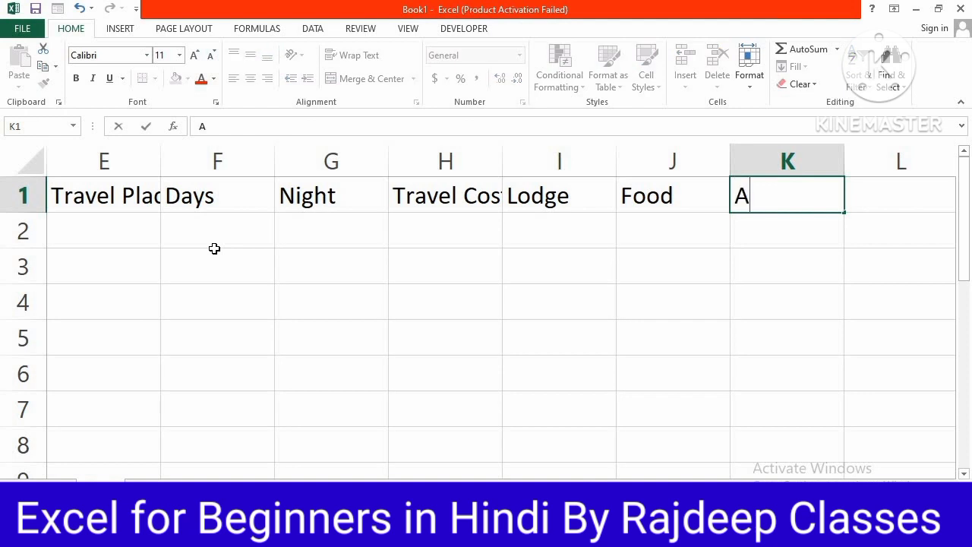
{"action": "type", "text": "dditinal"}
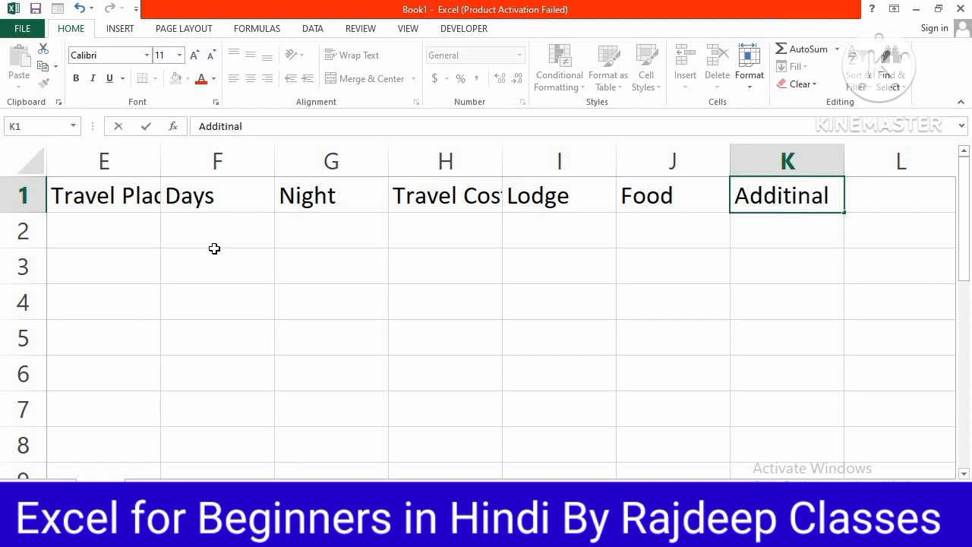
{"action": "key", "text": "BackSpace"}
{"action": "key", "text": "BackSpace"}
{"action": "key", "text": "BackSpace"}
{"action": "type", "text": "onal Ex"}
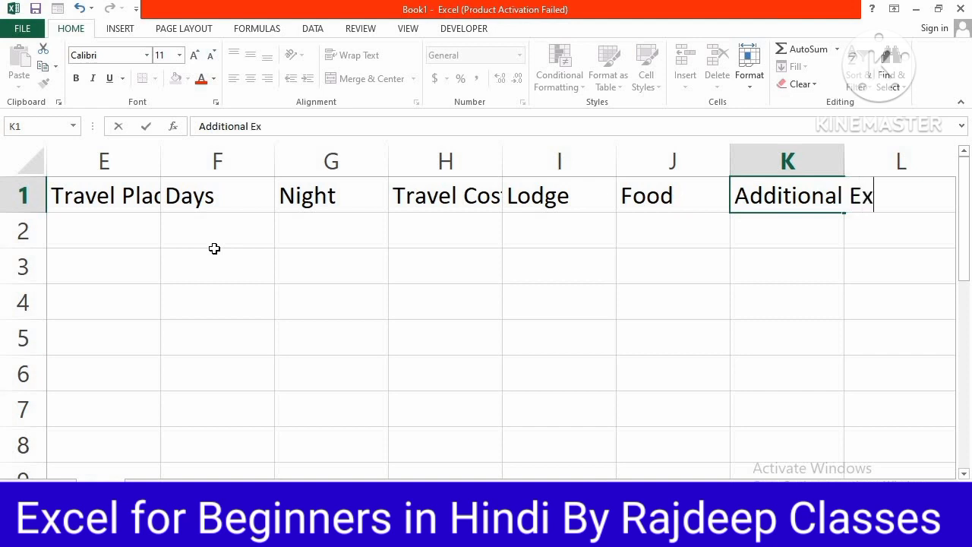
{"action": "type", "text": "p."}
{"action": "key", "text": "Tab"}
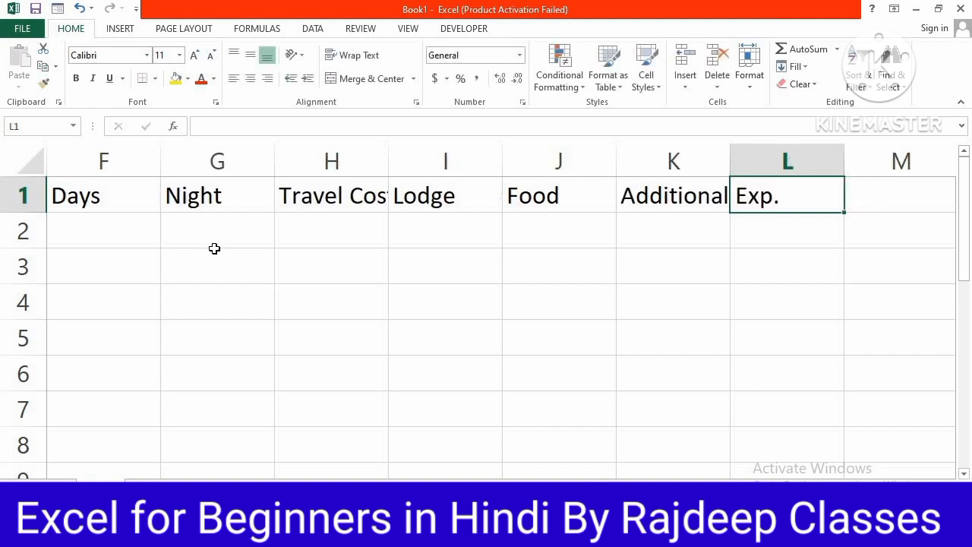
{"action": "type", "text": "Tatal"}
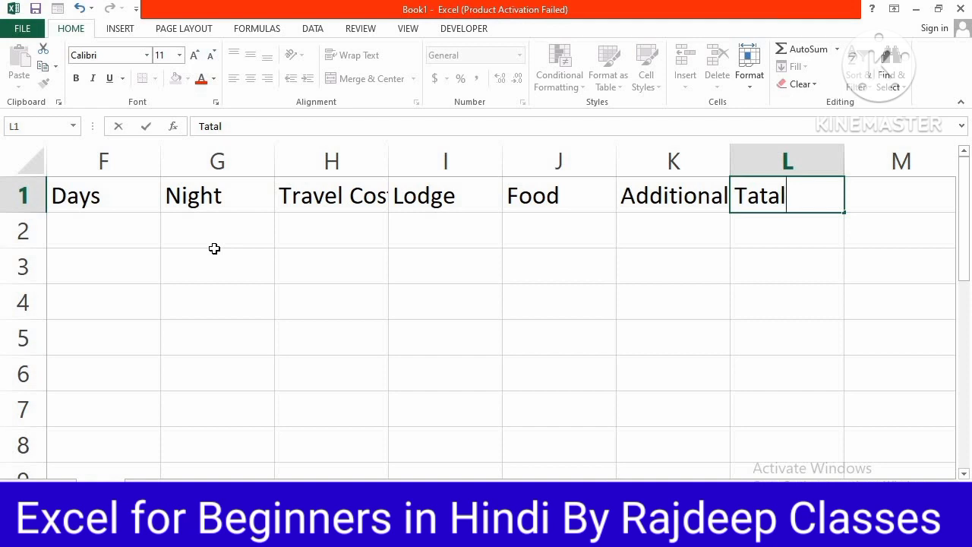
{"action": "left_click", "coordinate": [739, 275]}
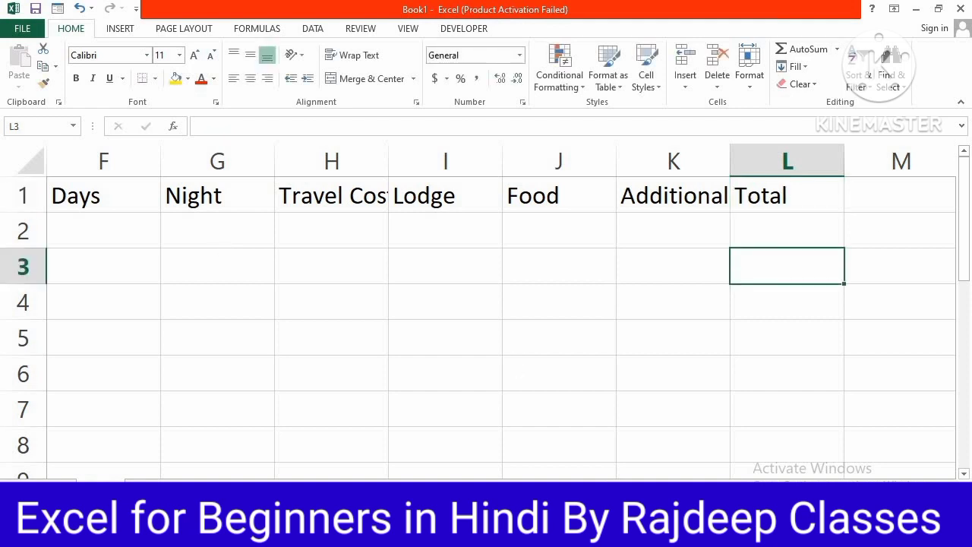
AutoFit the column widths to the headings in A1 through L1.
{"action": "scroll", "coordinate": [501, 319], "scroll_direction": "left", "scroll_amount": 5}
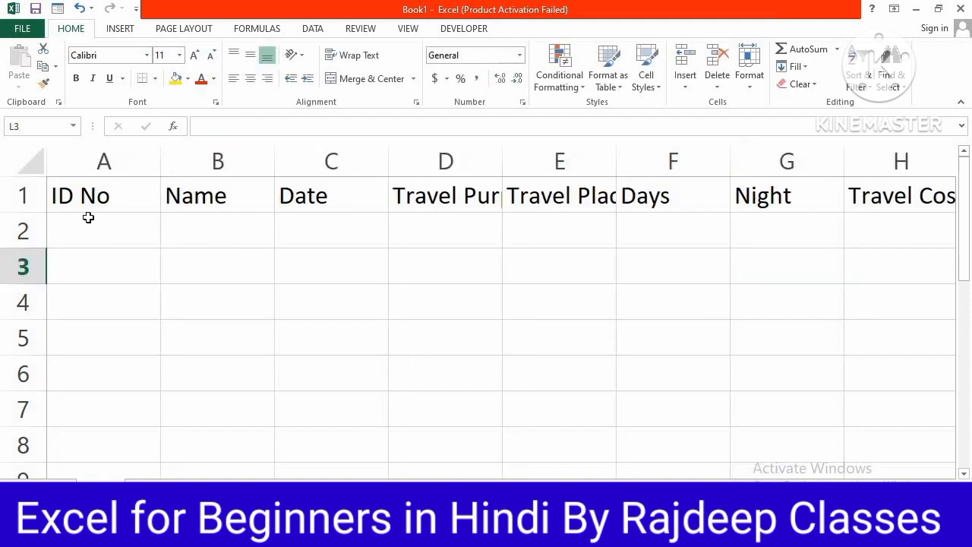
{"action": "left_click_drag", "start_coordinate": [68, 195], "coordinate": [893, 198]}
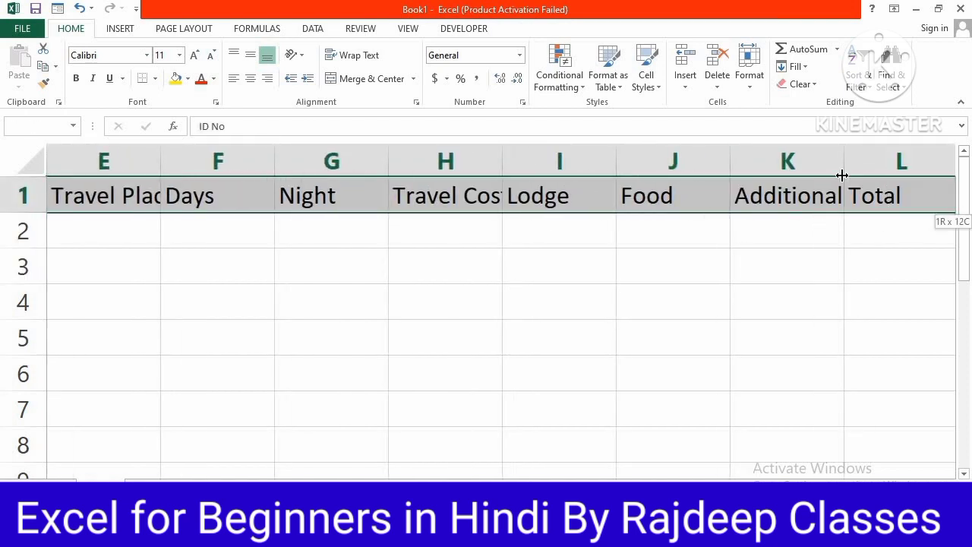
{"action": "left_click", "coordinate": [749, 74]}
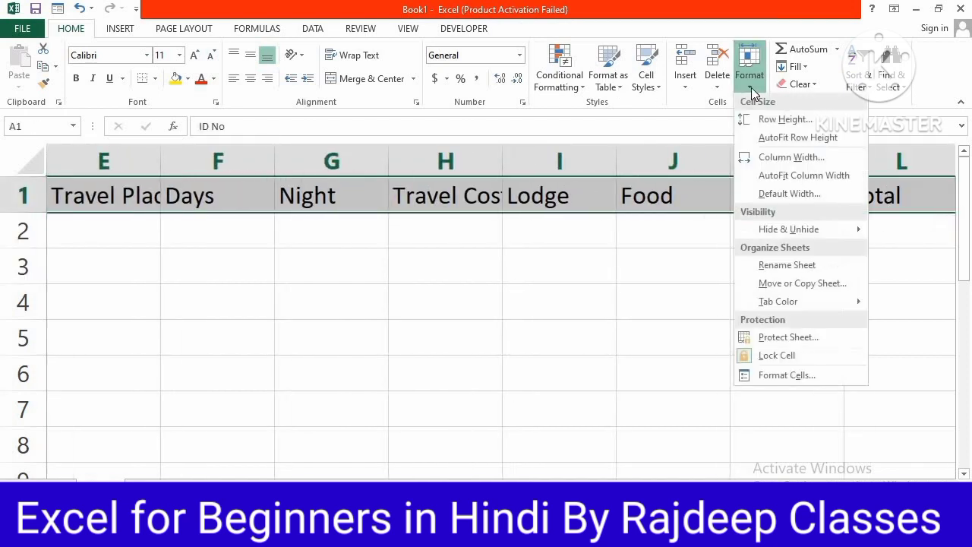
{"action": "left_click", "coordinate": [788, 177]}
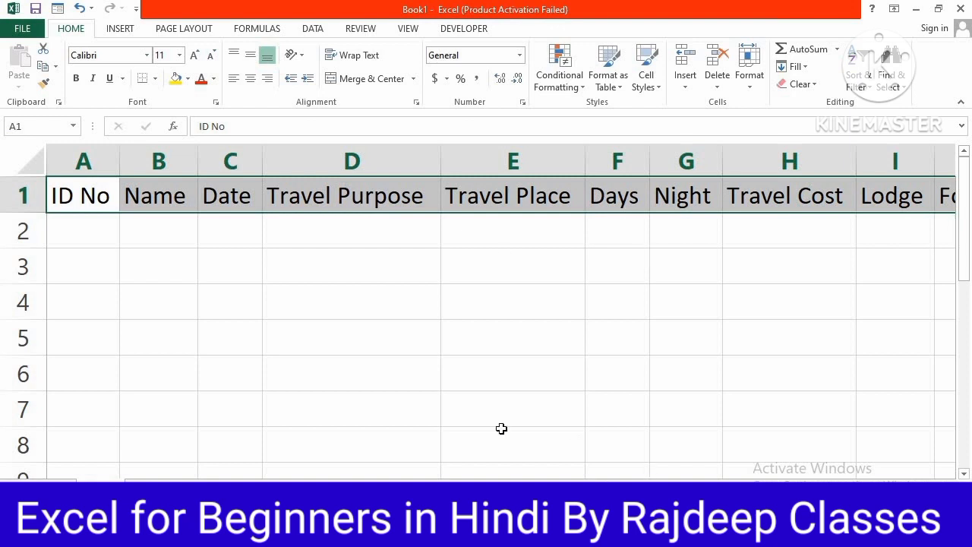
Insert a blank row above the header row.
{"action": "scroll", "coordinate": [459, 349], "scroll_direction": "down", "scroll_amount": 4, "text": "ctrl"}
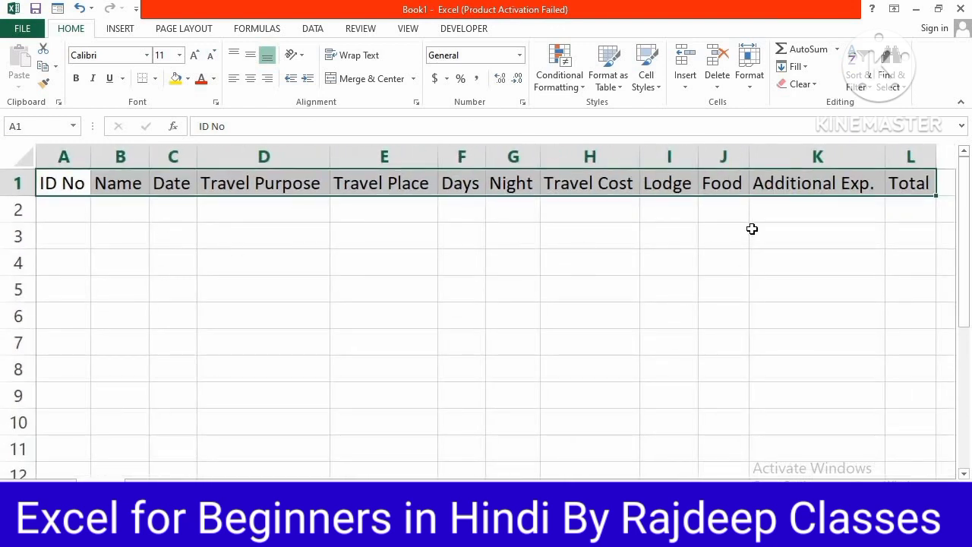
{"action": "left_click", "coordinate": [481, 254]}
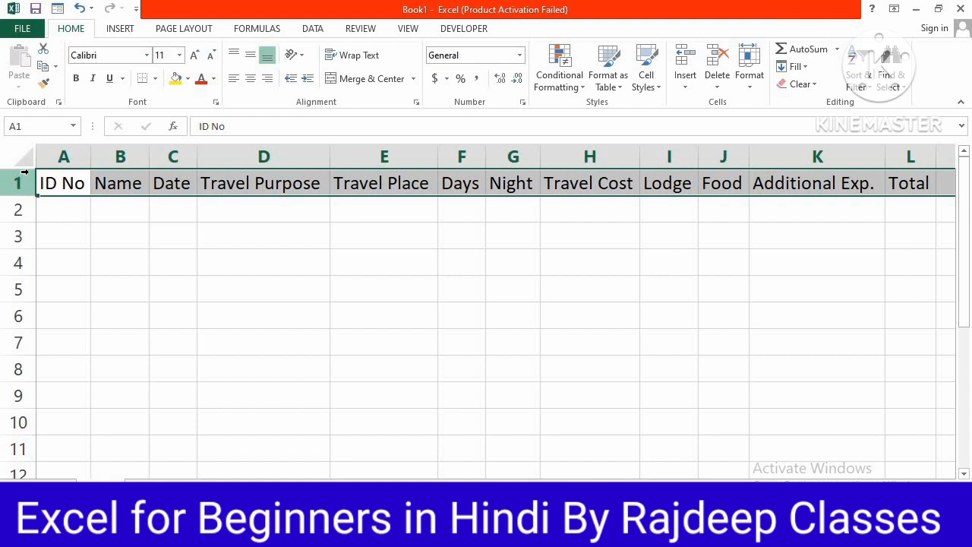
{"action": "key", "text": "ctrl+shift+plus"}
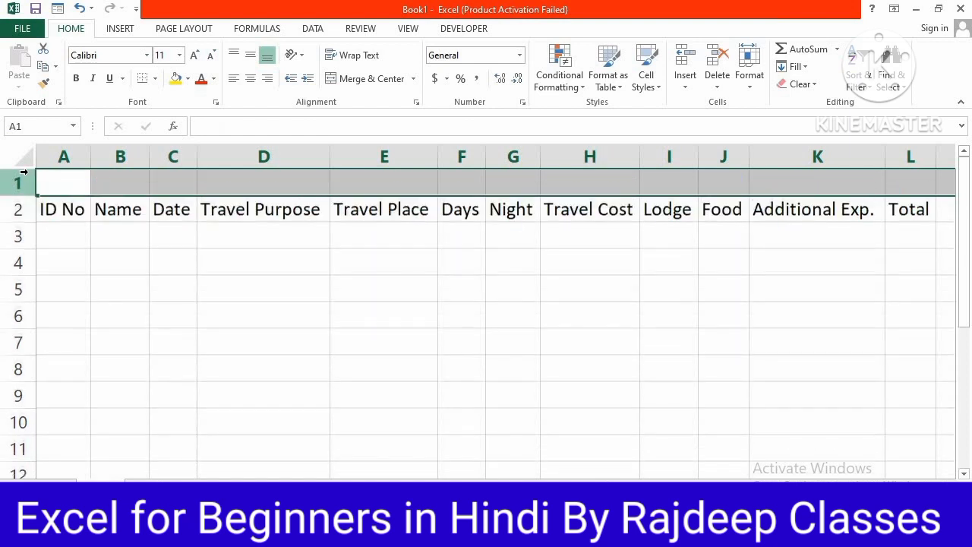
{"action": "left_click", "coordinate": [159, 315]}
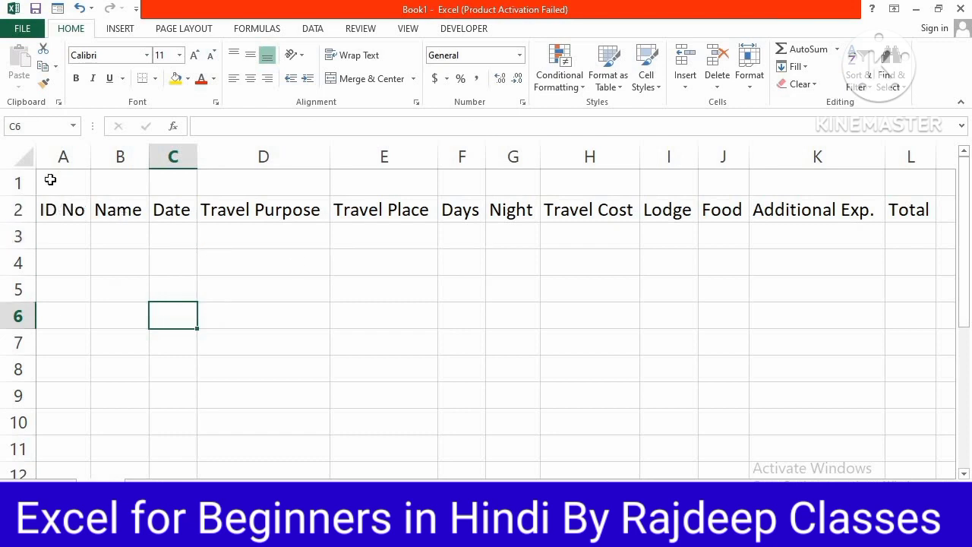
Merge and center A1:B1 above ID No and Name, and enter the group heading Emp. Data.
{"action": "left_click_drag", "start_coordinate": [50, 181], "coordinate": [107, 183]}
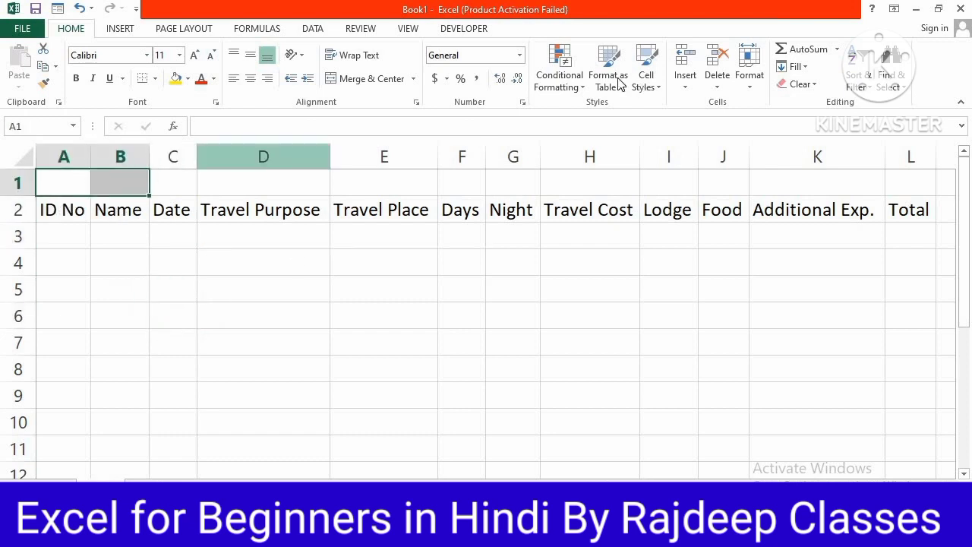
{"action": "left_click", "coordinate": [372, 79]}
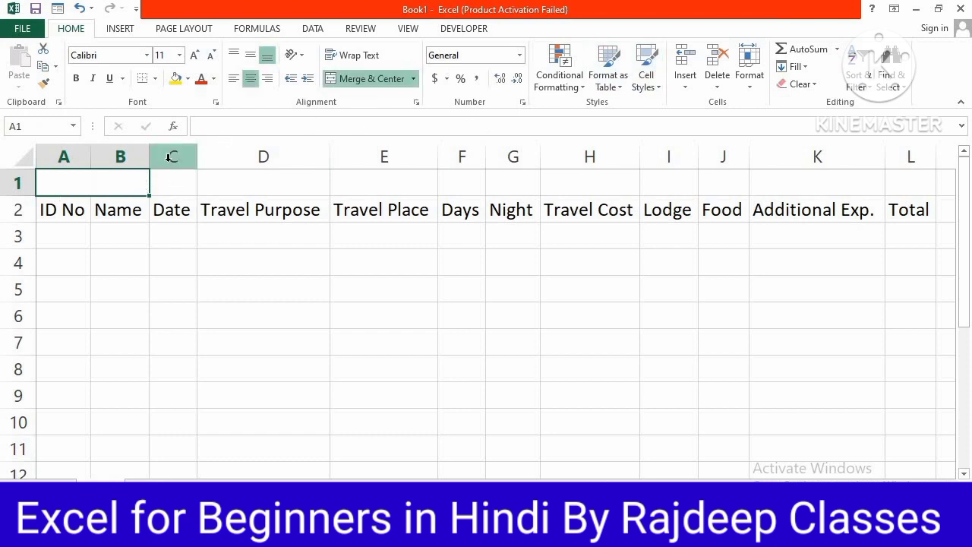
{"action": "type", "text": "E"}
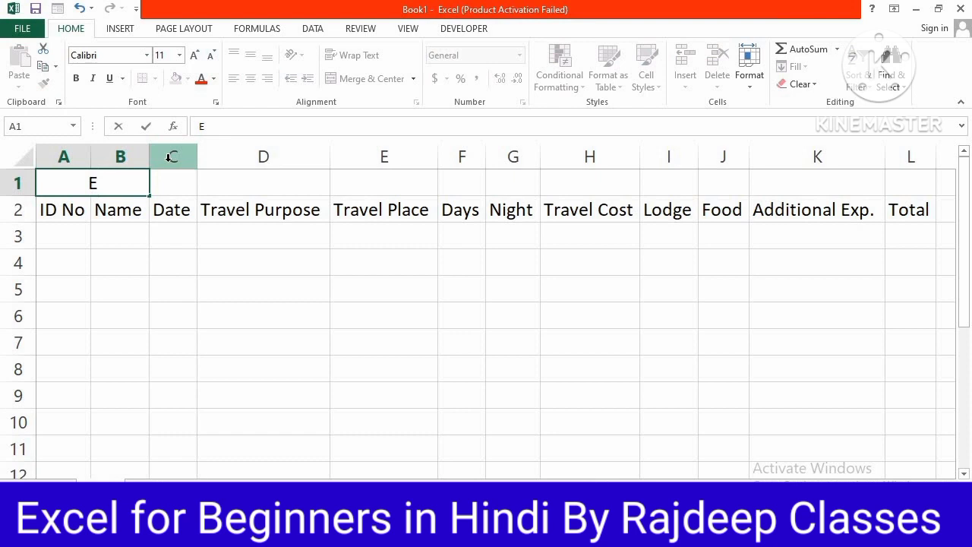
{"action": "type", "text": "mp. Data"}
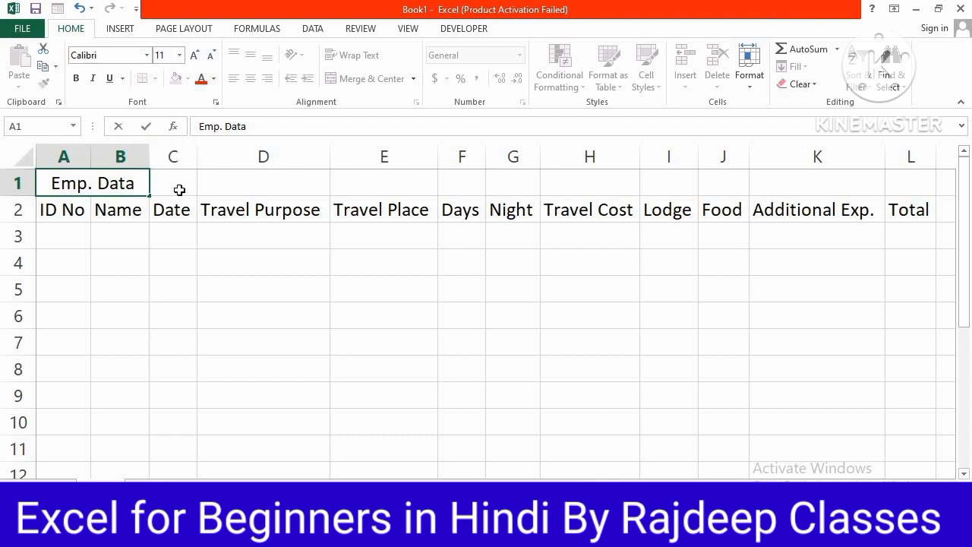
Merge and center C1:E1 and enter the group heading Travel Details.
{"action": "left_click_drag", "start_coordinate": [179, 189], "coordinate": [331, 189]}
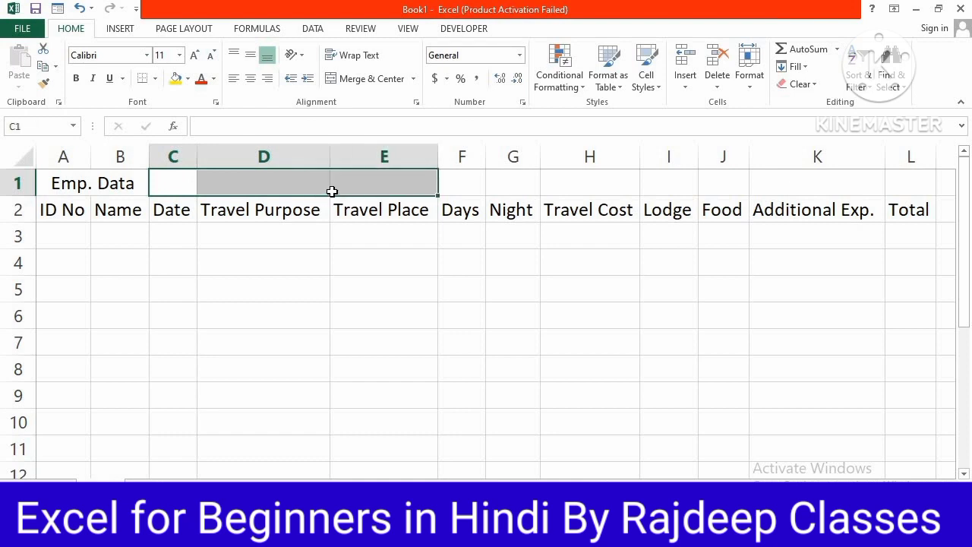
{"action": "left_click", "coordinate": [372, 81]}
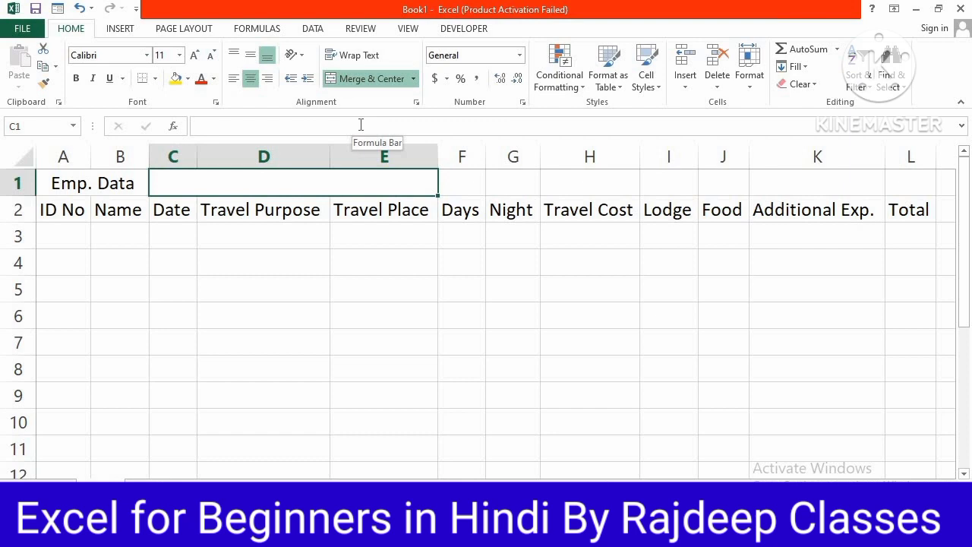
{"action": "type", "text": "Travel De"}
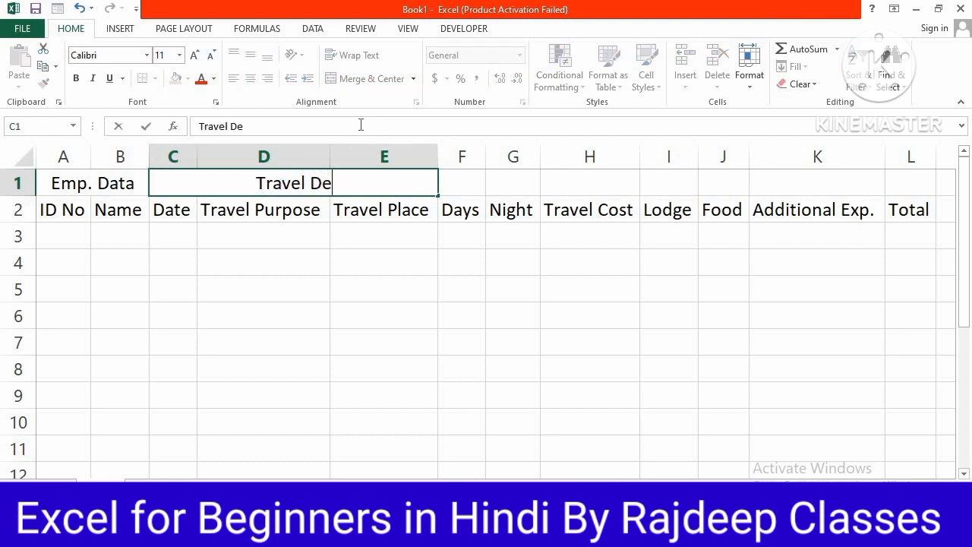
{"action": "type", "text": "tails"}
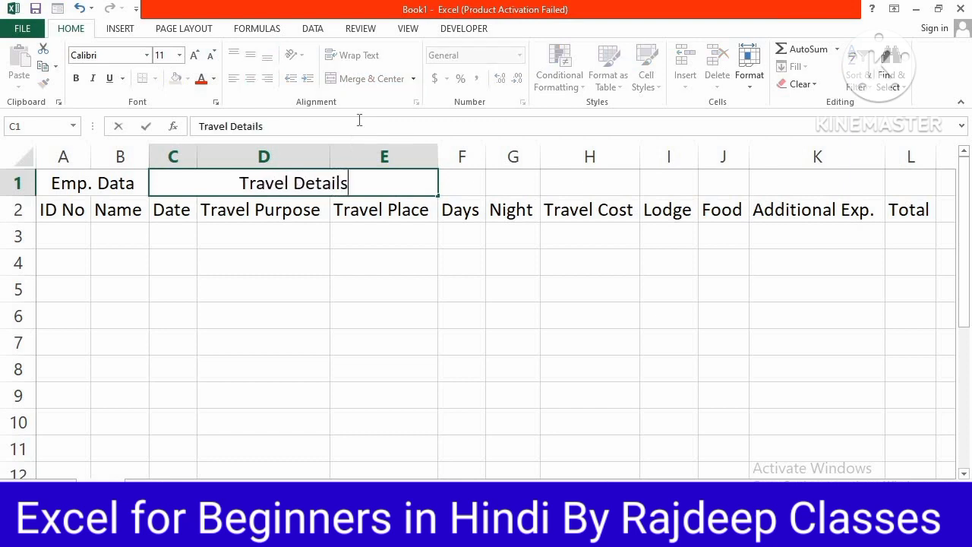
Merge and center F1:G1 above Days and Night, and enter the group heading Stay Period.
{"action": "left_click_drag", "start_coordinate": [467, 183], "coordinate": [504, 186]}
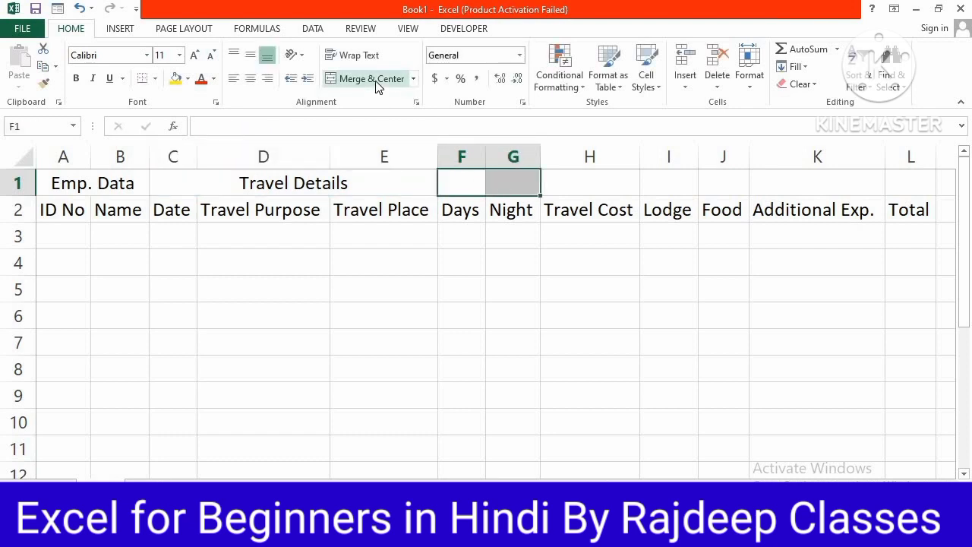
{"action": "left_click", "coordinate": [377, 83]}
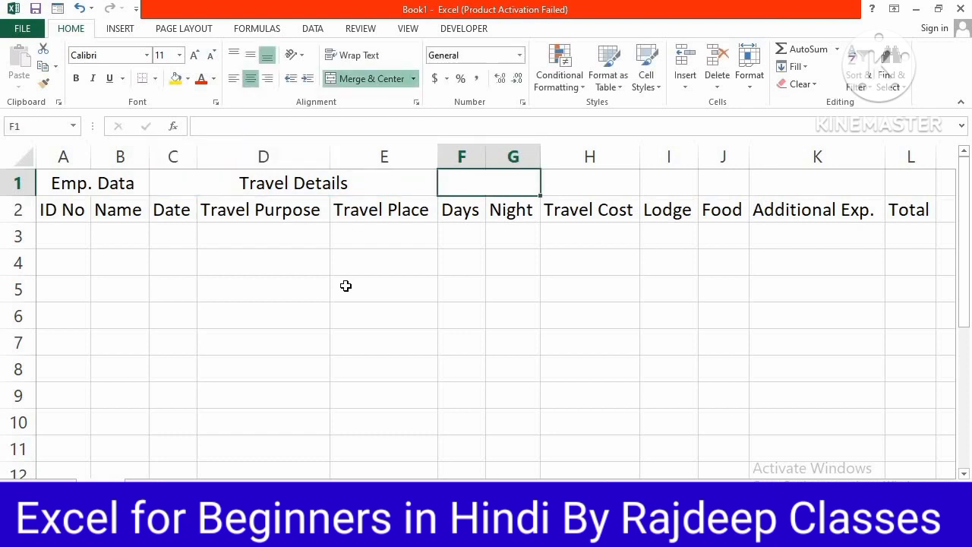
{"action": "type", "text": "Stay"}
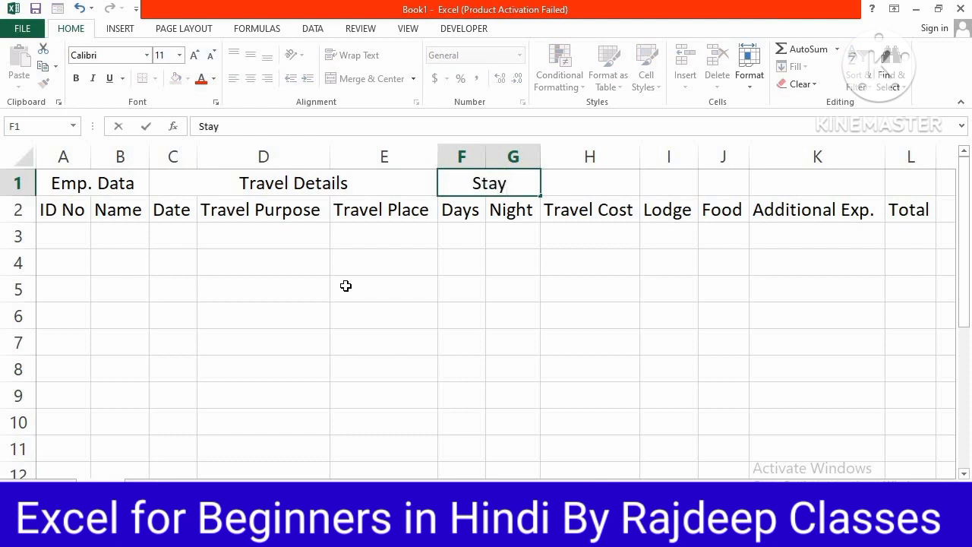
{"action": "type", "text": " Per"}
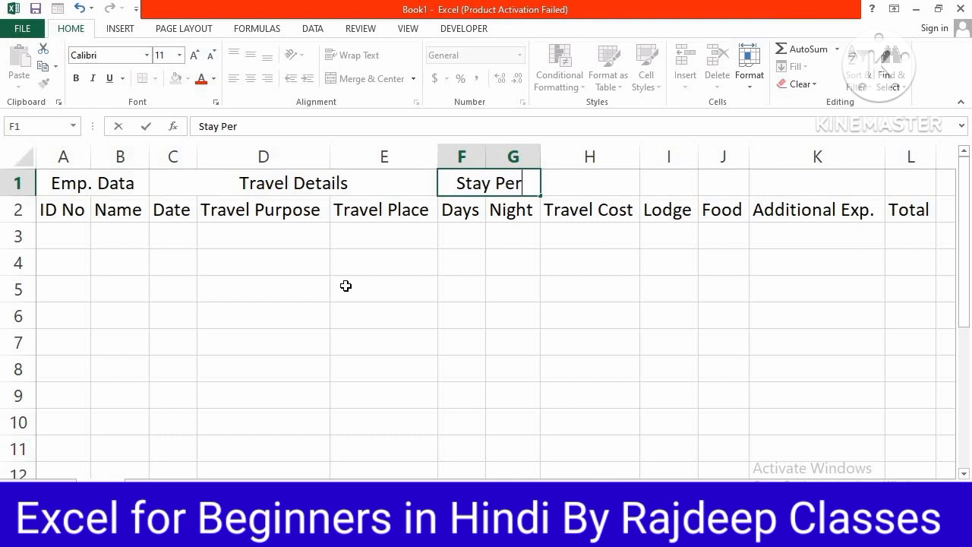
{"action": "type", "text": "iod"}
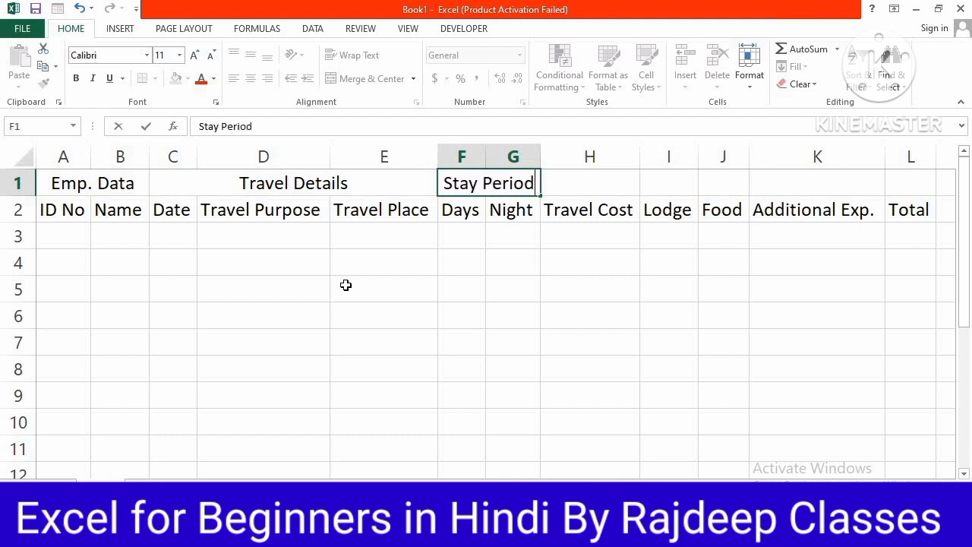
{"action": "key", "text": "Tab"}
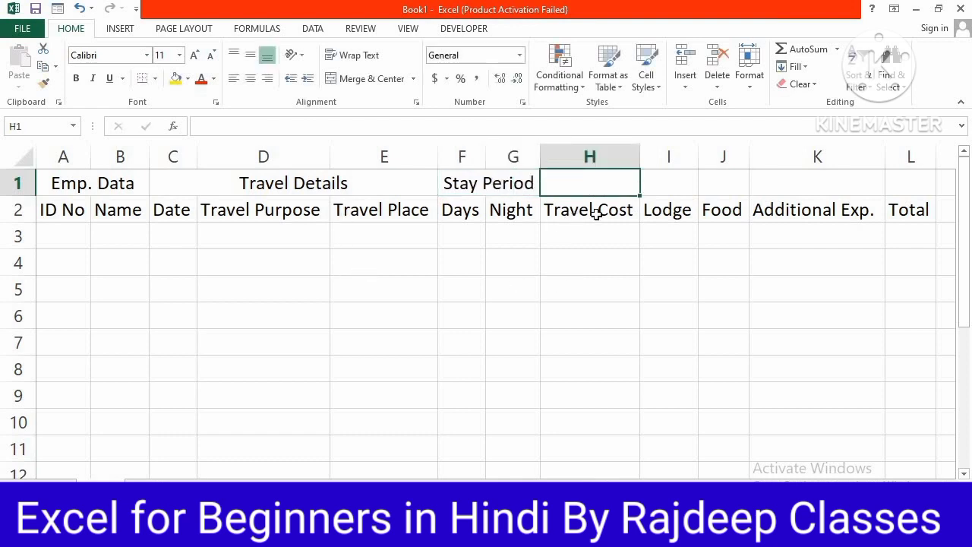
Merge and center H1:L1 above the cost columns through Total, and enter the group heading List of Expenses.
{"action": "left_click_drag", "start_coordinate": [613, 183], "coordinate": [794, 186]}
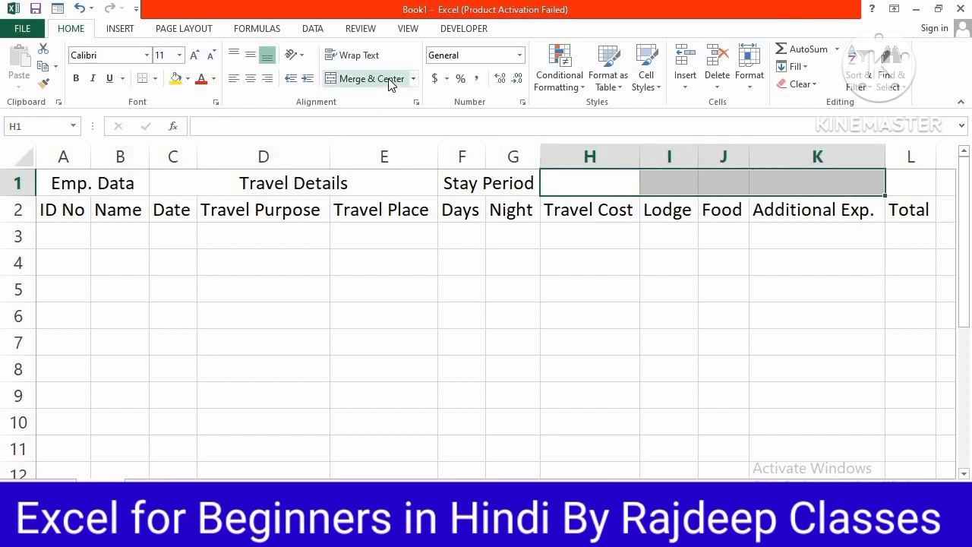
{"action": "left_click", "coordinate": [388, 79]}
{"action": "key", "text": "shift+Right"}
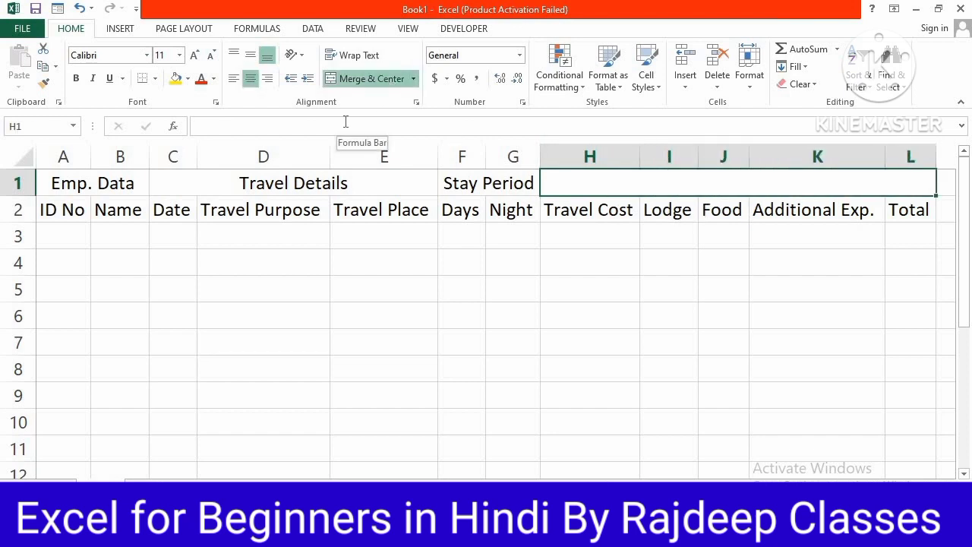
{"action": "type", "text": "List"}
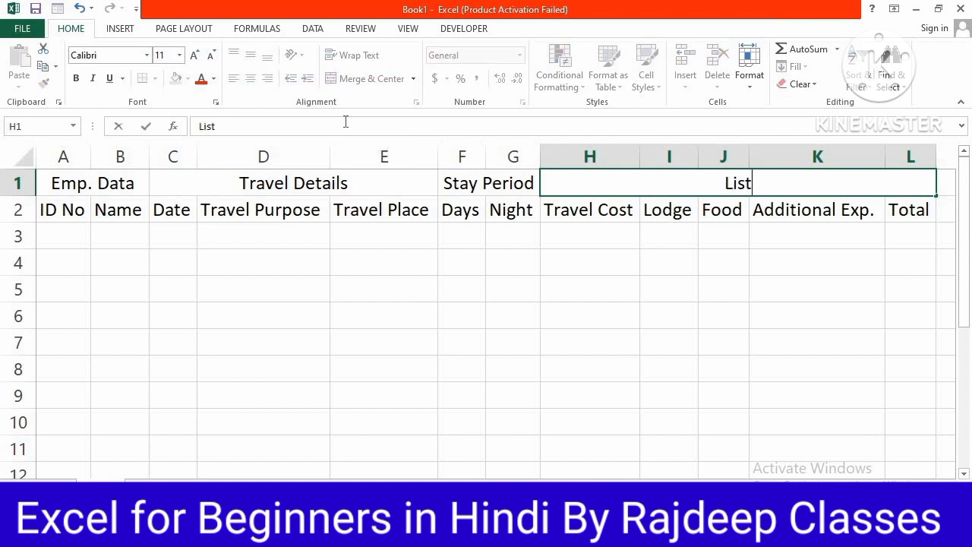
{"action": "type", "text": " of E"}
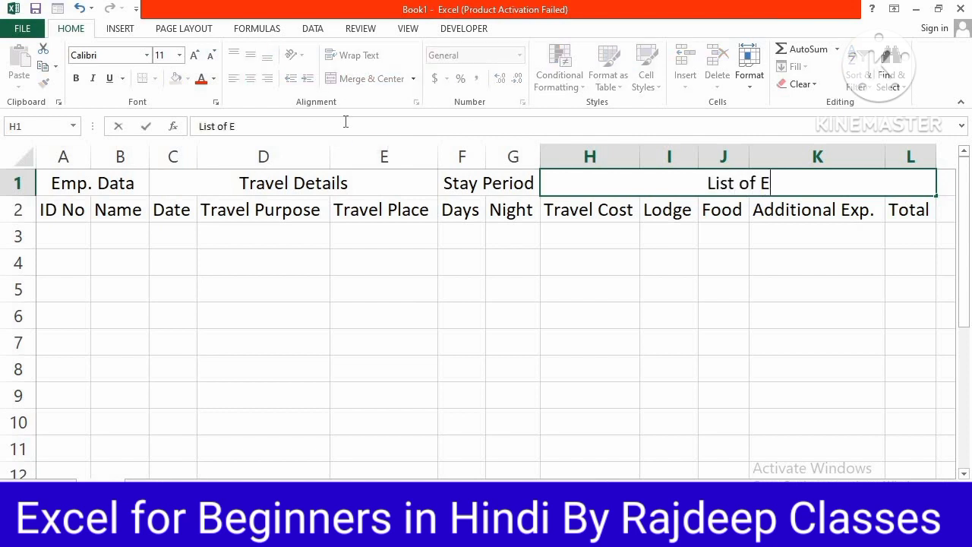
{"action": "type", "text": "xpenses"}
{"action": "left_click", "coordinate": [683, 343]}
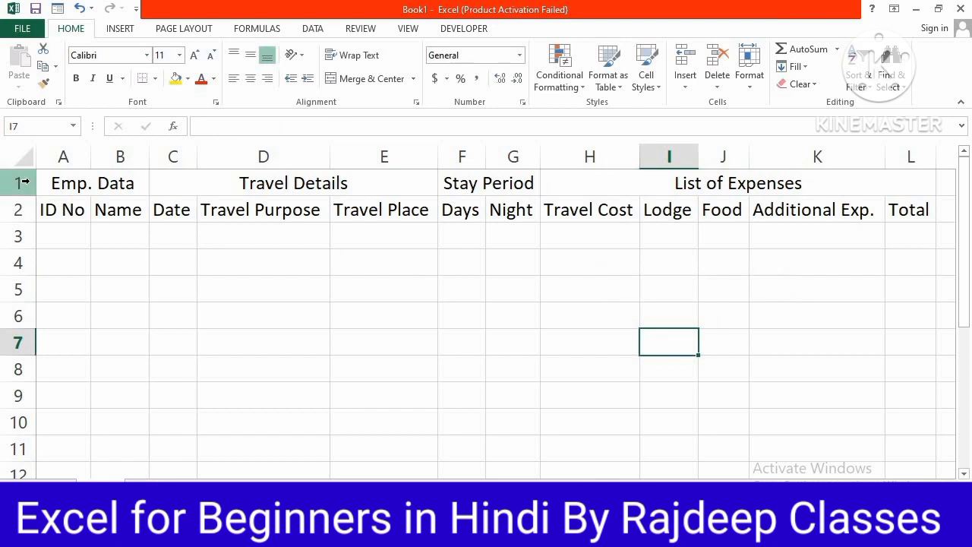
Insert a blank row above the group headings and make it about twice as tall.
{"action": "left_click", "coordinate": [17, 183]}
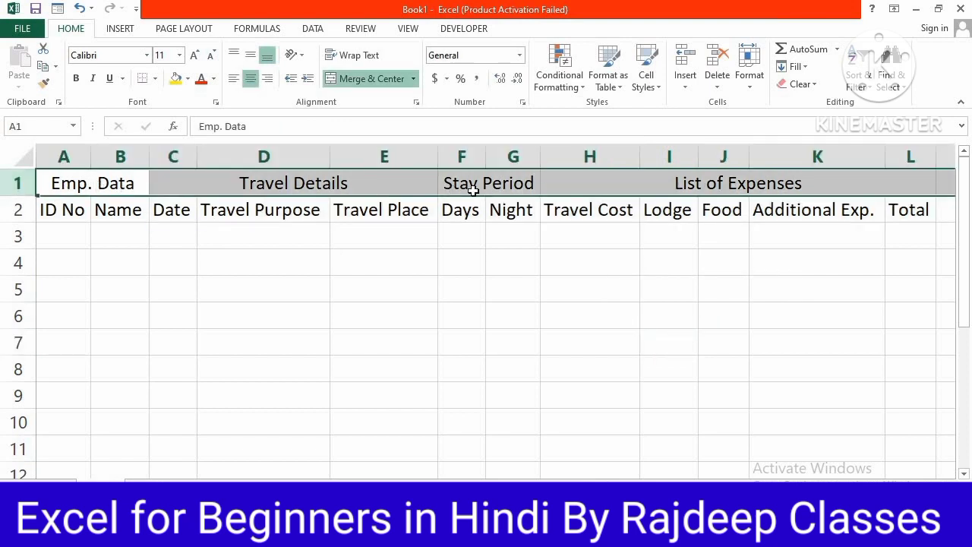
{"action": "key", "text": "ctrl+plus"}
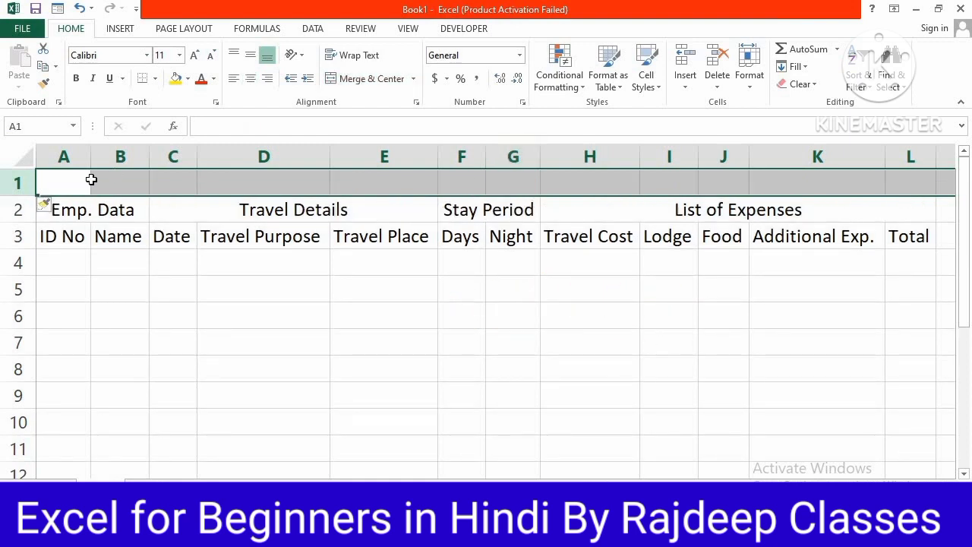
{"action": "left_click", "coordinate": [157, 178]}
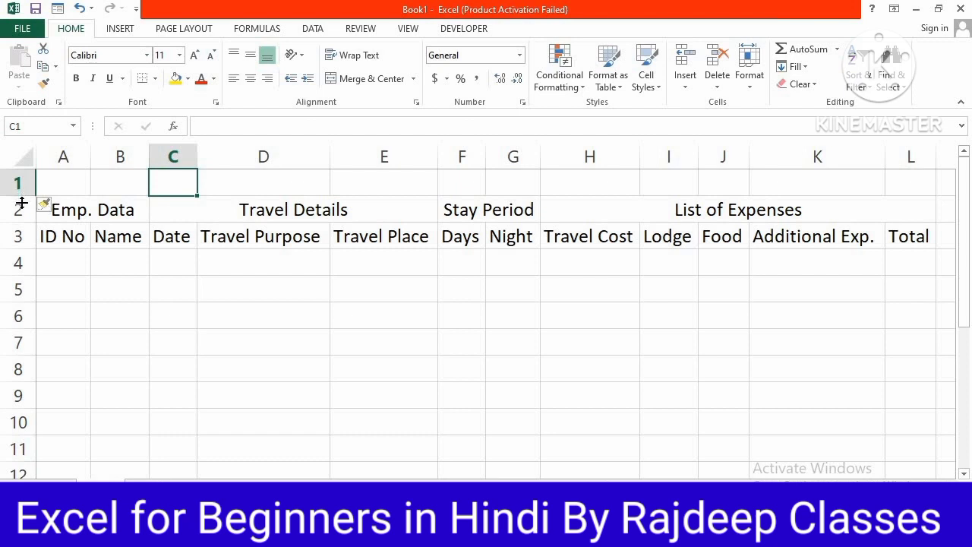
{"action": "left_click_drag", "start_coordinate": [22, 197], "coordinate": [23, 221]}
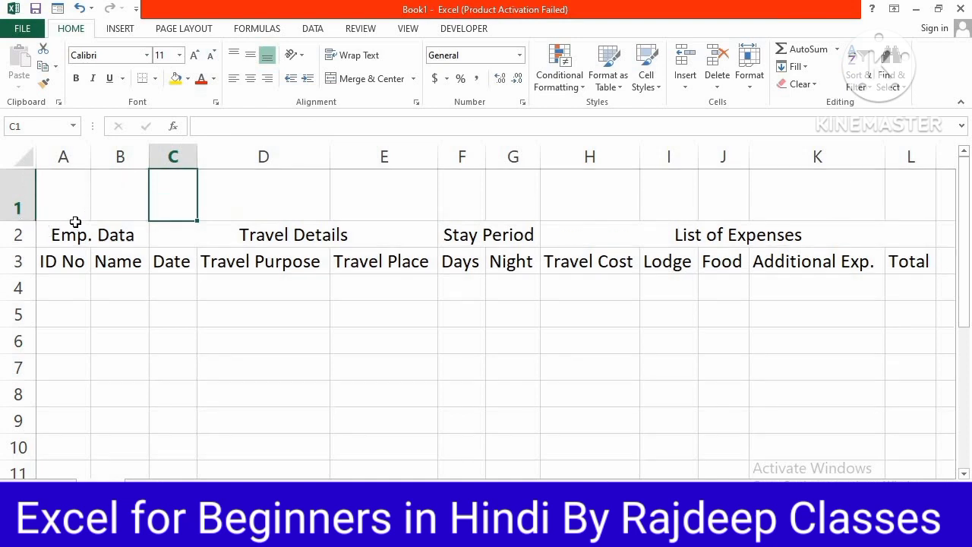
Merge and center A1:L1 and enter the sheet title Travel Expenses of January.
{"action": "left_click_drag", "start_coordinate": [88, 200], "coordinate": [883, 201]}
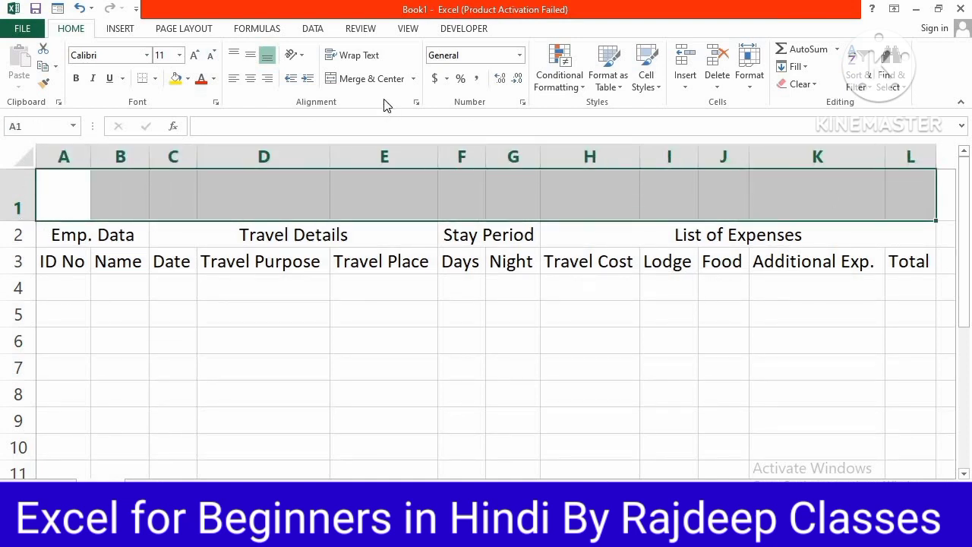
{"action": "left_click", "coordinate": [382, 84]}
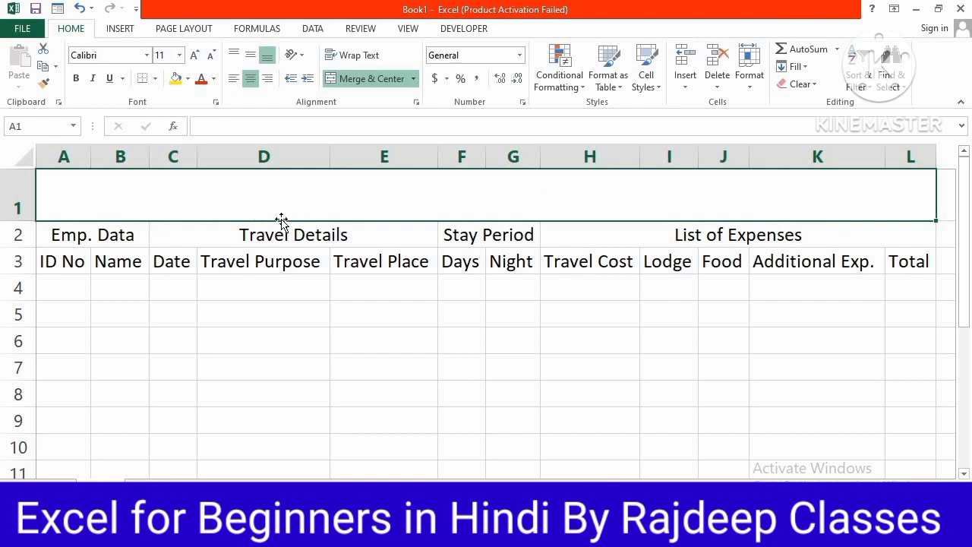
{"action": "type", "text": "T"}
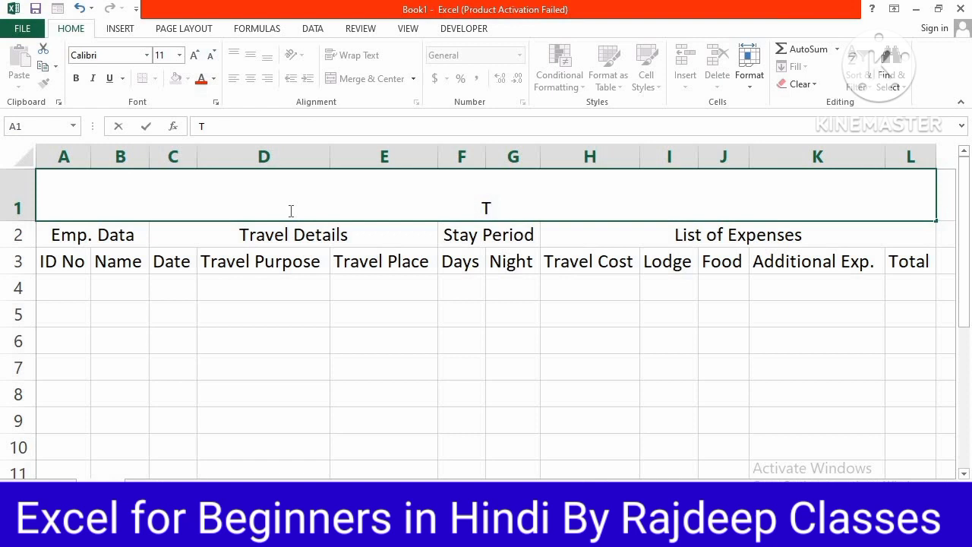
{"action": "type", "text": "ravel"}
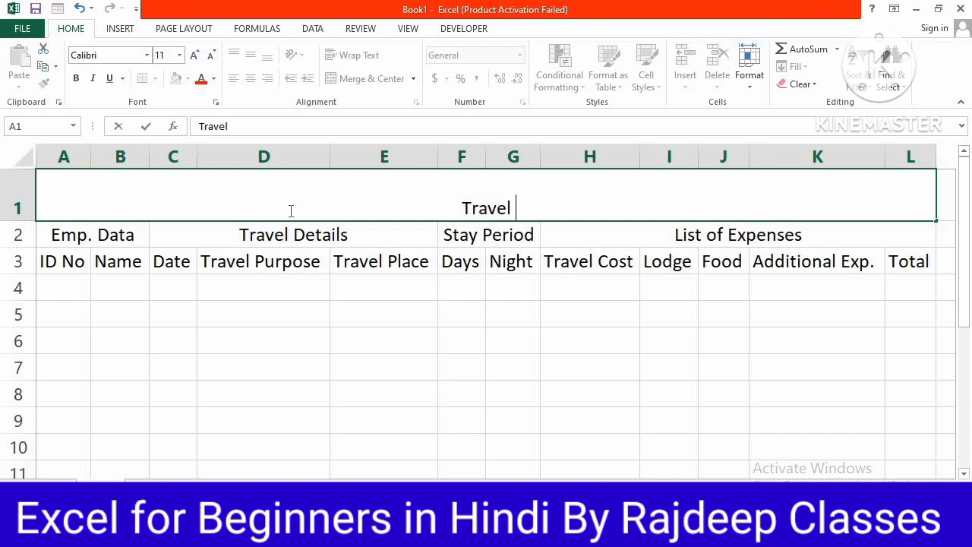
{"action": "type", "text": " Expenses of January"}
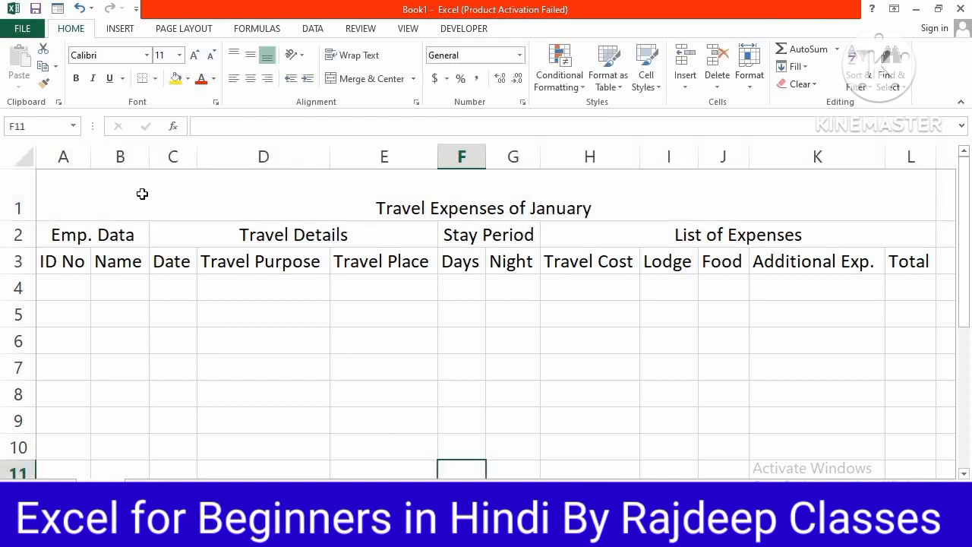
Increase the font size of the title in row 1 to 16.
{"action": "left_click", "coordinate": [141, 193]}
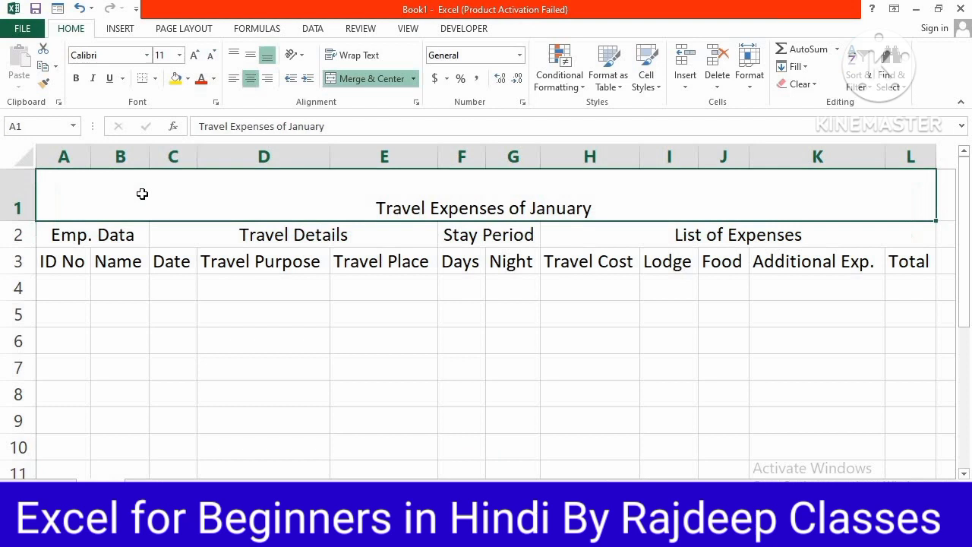
{"action": "left_click", "coordinate": [194, 57]}
{"action": "left_click", "coordinate": [194, 57]}
{"action": "left_click", "coordinate": [182, 58]}
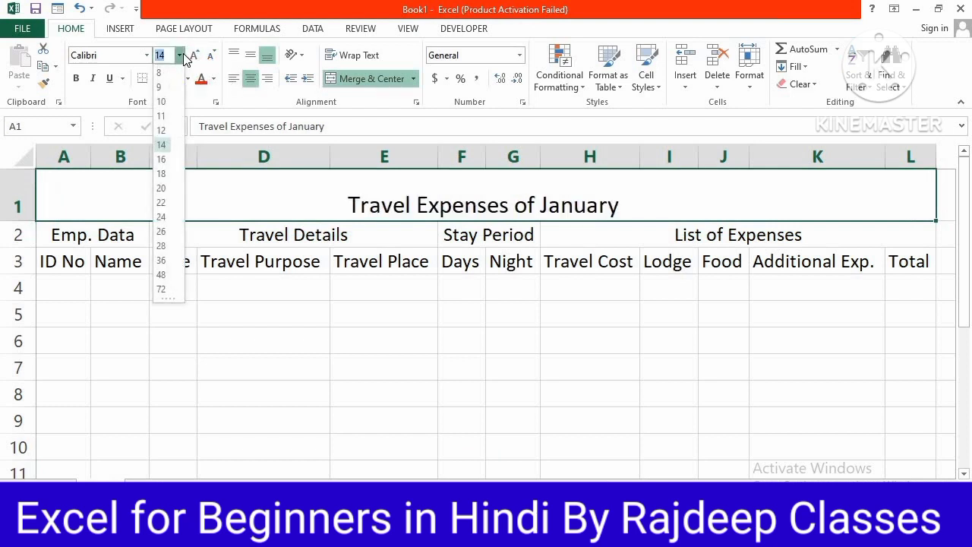
{"action": "left_click", "coordinate": [182, 57]}
{"action": "left_click", "coordinate": [195, 56]}
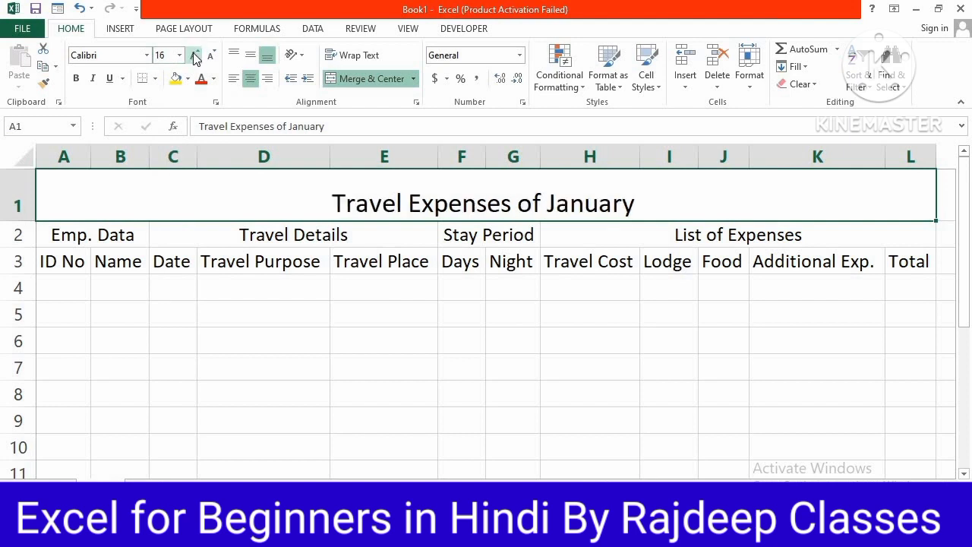
Set the title in row 1 to bold Arial Rounded MT Bold at font size 18.
{"action": "left_click", "coordinate": [194, 56]}
{"action": "left_click", "coordinate": [180, 56]}
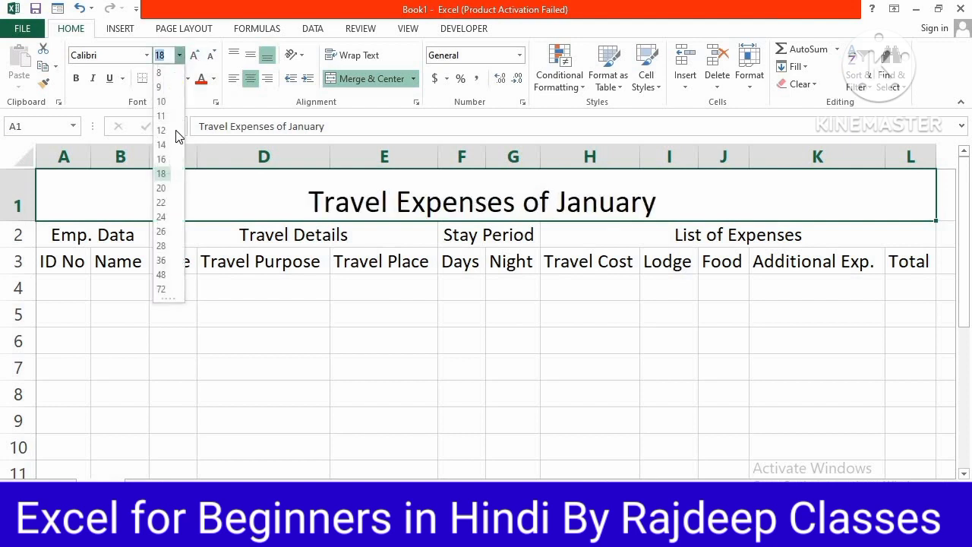
{"action": "left_click", "coordinate": [146, 57]}
{"action": "left_click", "coordinate": [146, 56]}
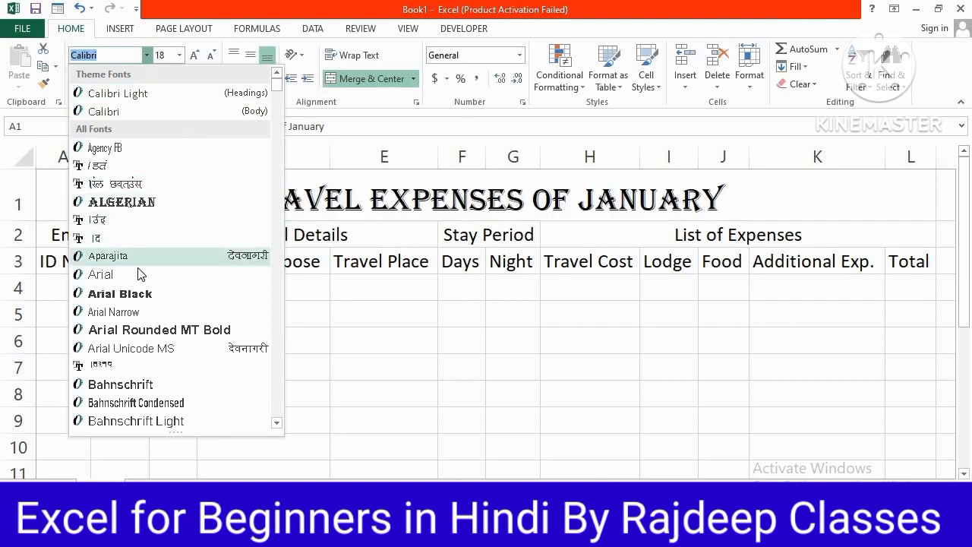
{"action": "left_click", "coordinate": [150, 331]}
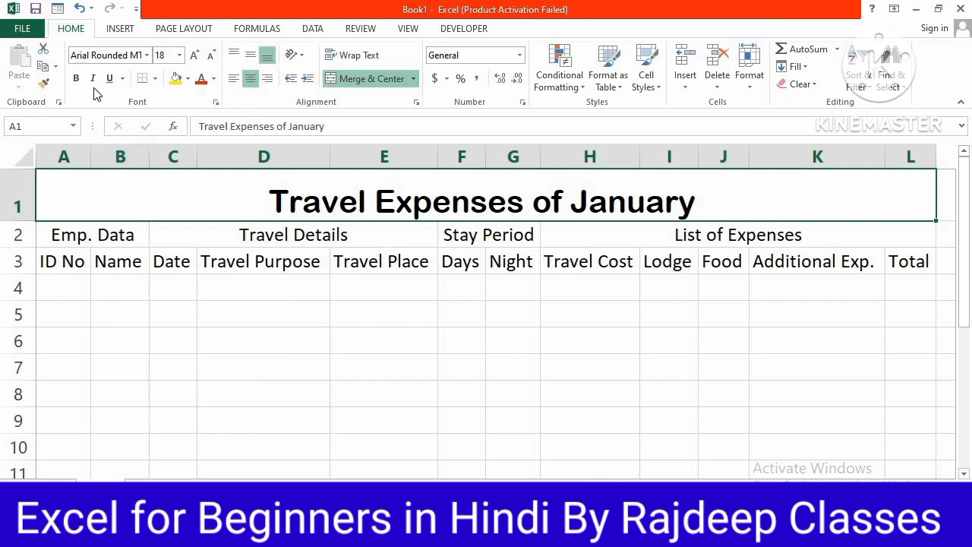
{"action": "left_click", "coordinate": [76, 79]}
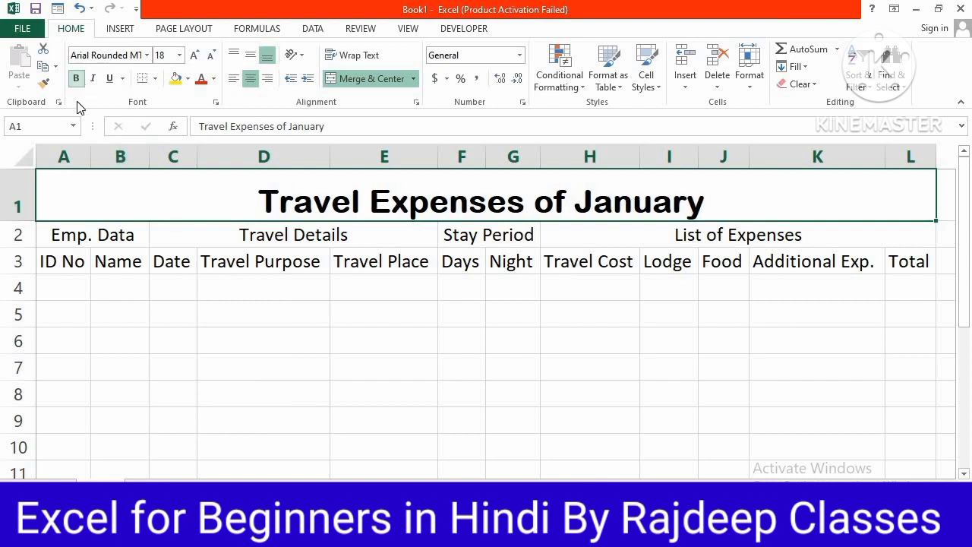
Give the title white text on a dark blue fill and increase its font size to 22.
{"action": "left_click", "coordinate": [215, 79]}
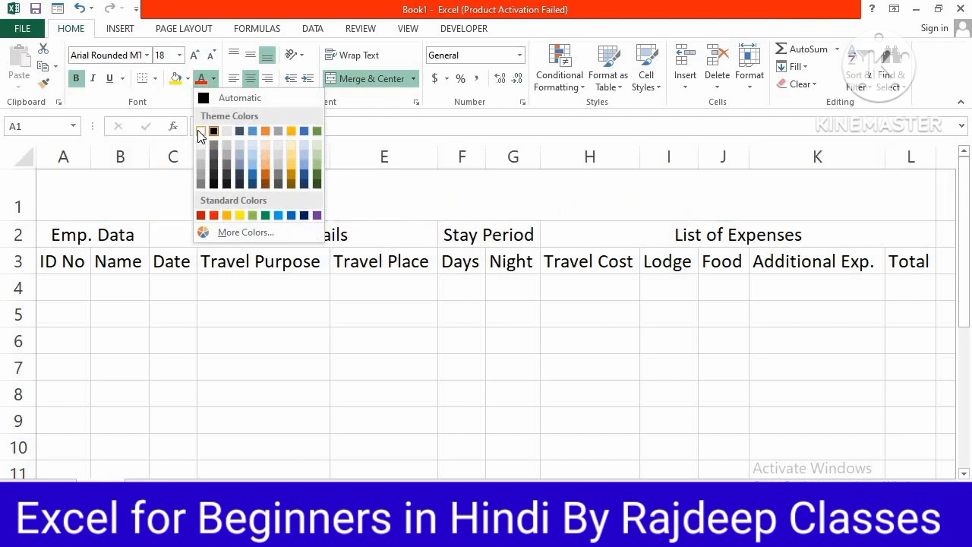
{"action": "left_click", "coordinate": [201, 132]}
{"action": "left_click", "coordinate": [187, 79]}
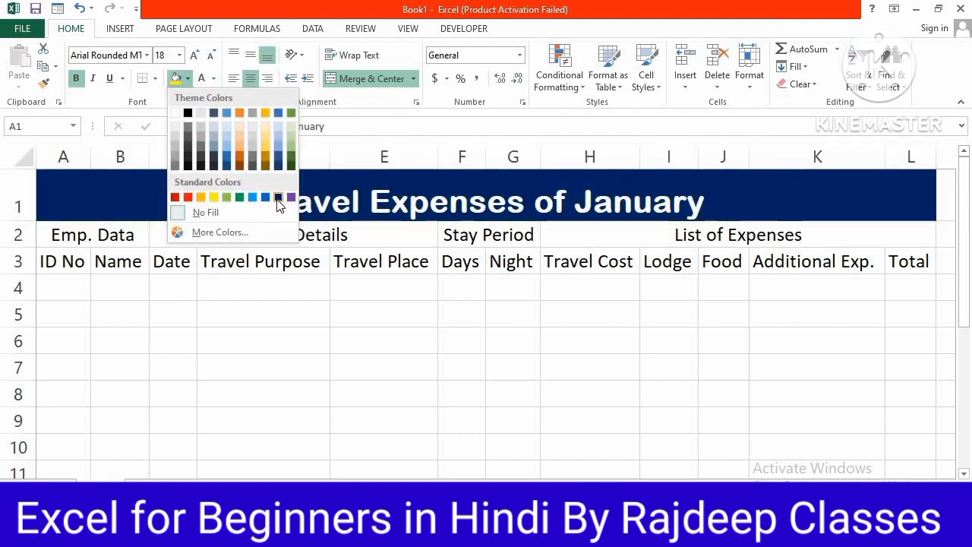
{"action": "left_click", "coordinate": [278, 197]}
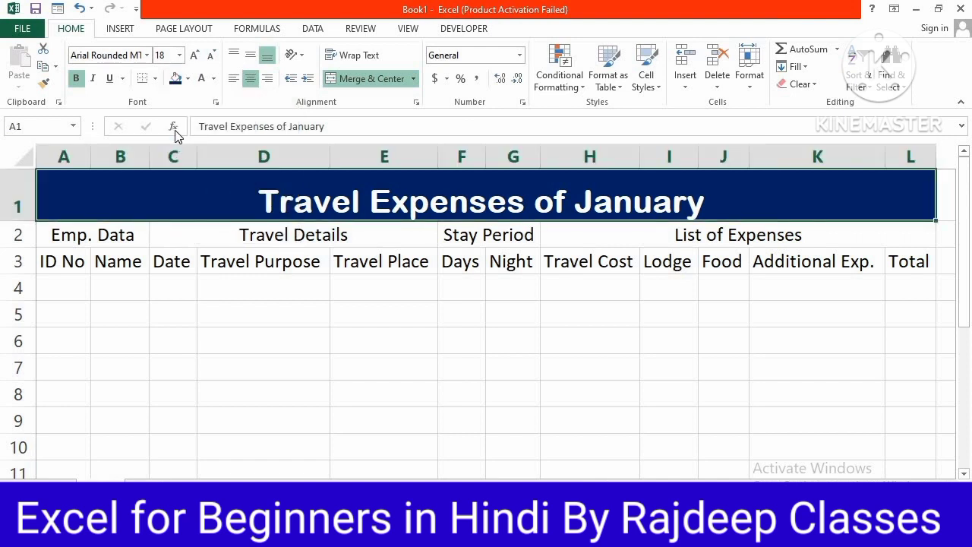
{"action": "left_click", "coordinate": [194, 55]}
{"action": "left_click", "coordinate": [194, 55]}
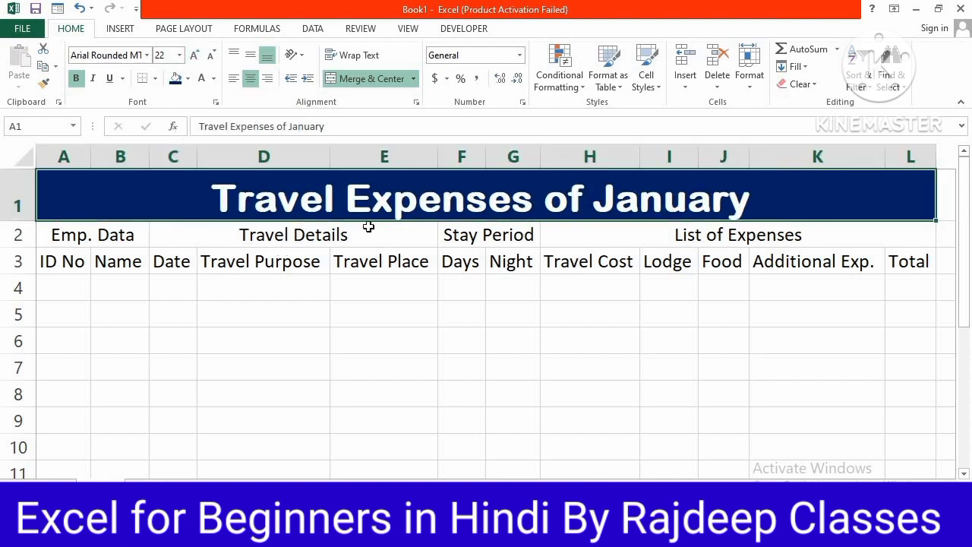
Fill the group headings in A2:L2 with yellow and colour their text red.
{"action": "left_click_drag", "start_coordinate": [72, 234], "coordinate": [827, 240]}
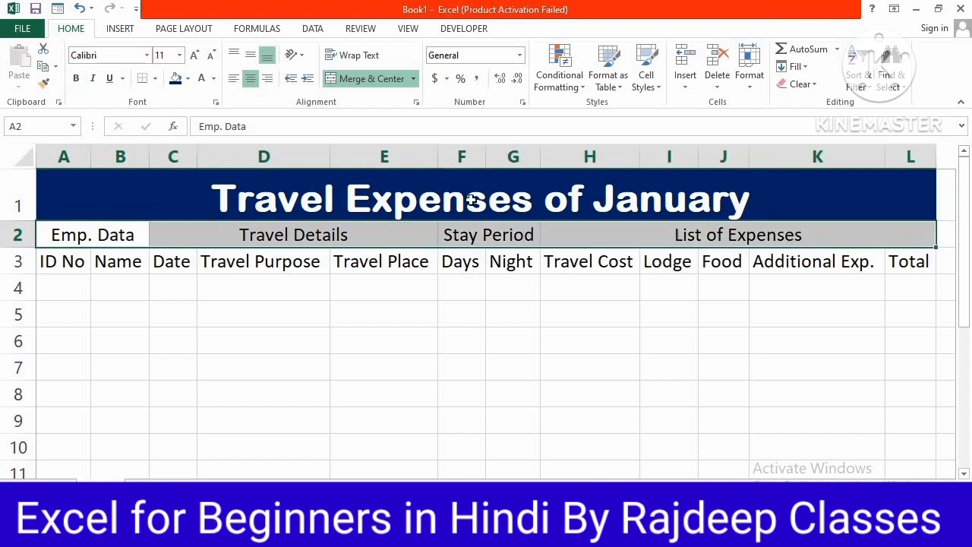
{"action": "left_click", "coordinate": [213, 78]}
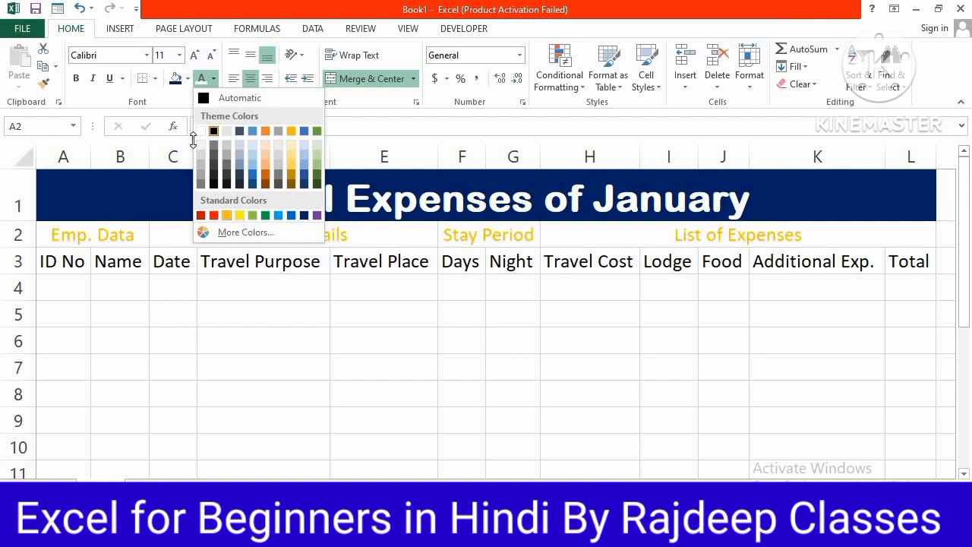
{"action": "left_click", "coordinate": [228, 216]}
{"action": "left_click", "coordinate": [188, 78]}
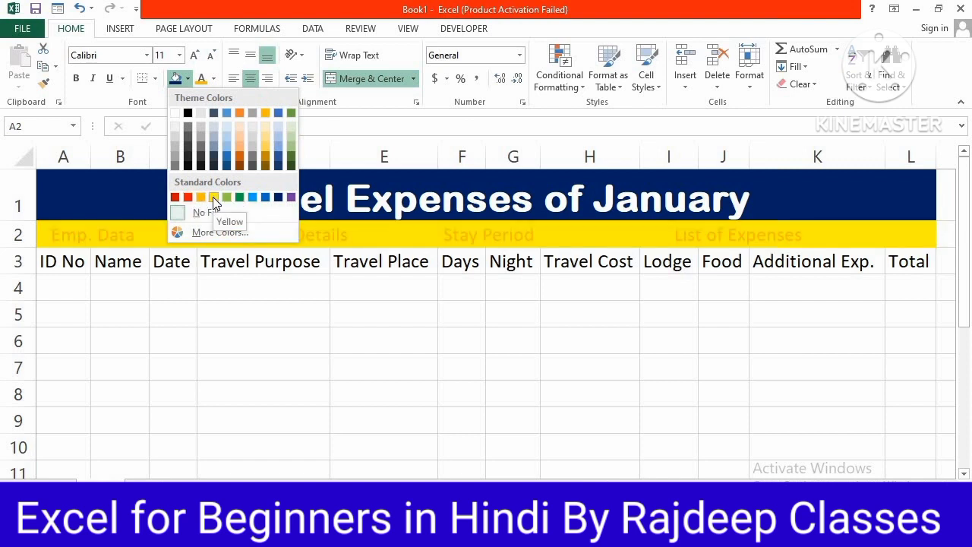
{"action": "left_click", "coordinate": [212, 196]}
{"action": "left_click", "coordinate": [214, 78]}
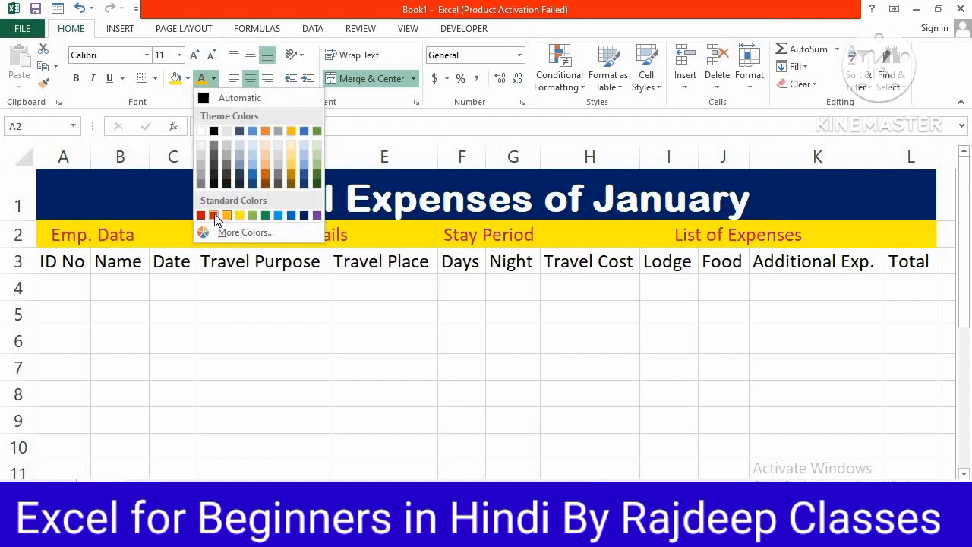
{"action": "left_click", "coordinate": [215, 216]}
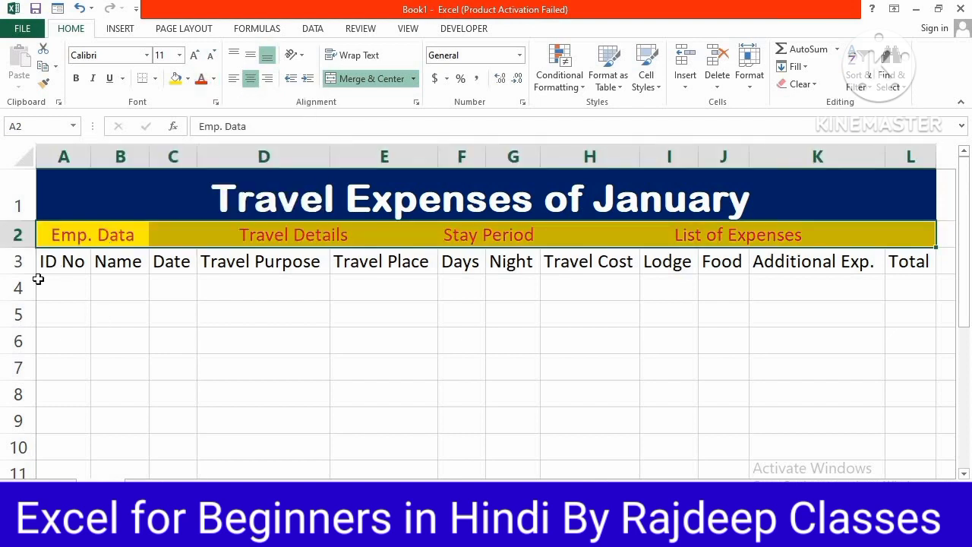
Convert A3:L14 into a table that uses the column headings in row 3 as its headers.
{"action": "mouse_move", "coordinate": [46, 260]}
{"action": "left_mouse_down"}
{"action": "mouse_move", "coordinate": [906, 268]}
{"action": "mouse_move", "coordinate": [918, 329]}
{"action": "mouse_move", "coordinate": [903, 475]}
{"action": "left_mouse_up"}
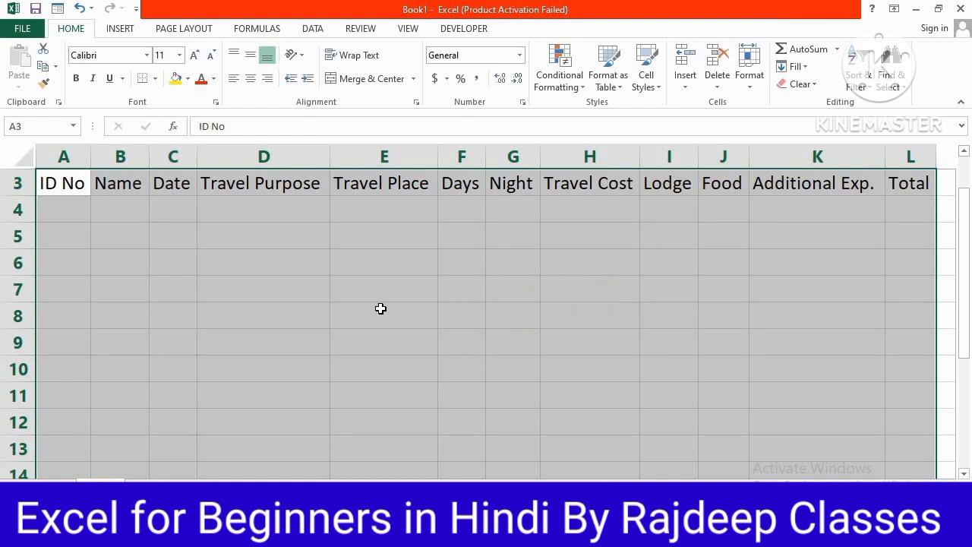
{"action": "key", "text": "ctrl+l"}
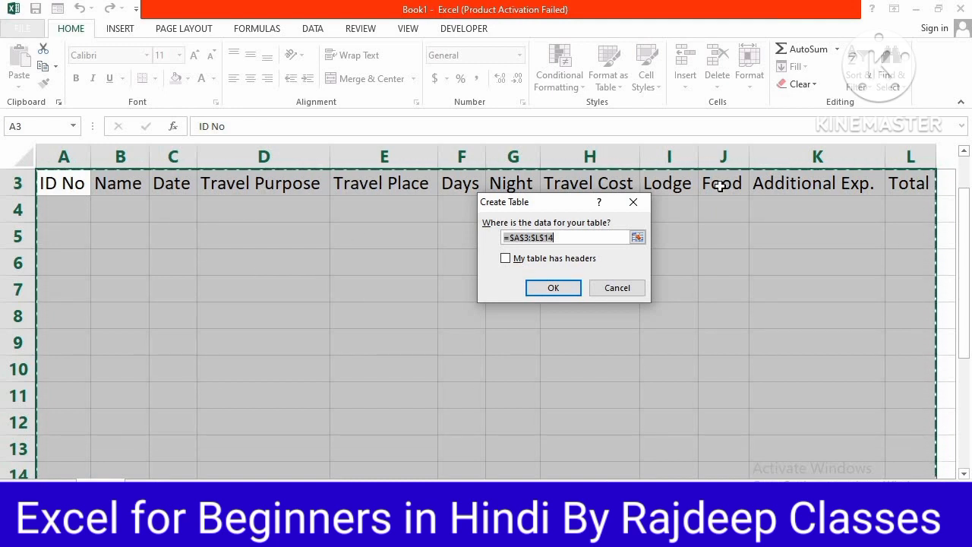
{"action": "left_click", "coordinate": [505, 259]}
{"action": "left_click", "coordinate": [549, 291]}
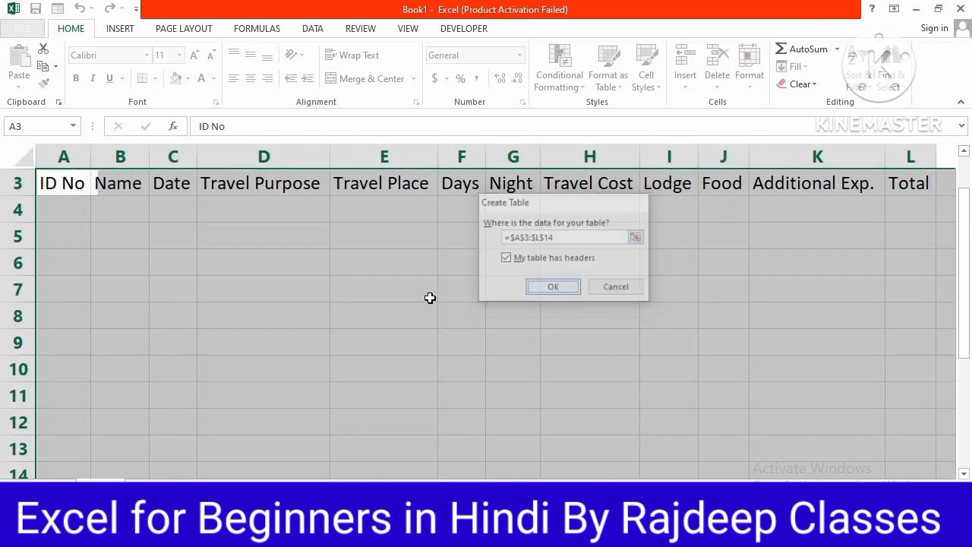
{"action": "left_click", "coordinate": [299, 316]}
{"action": "scroll", "coordinate": [170, 267], "scroll_direction": "up", "scroll_amount": 1}
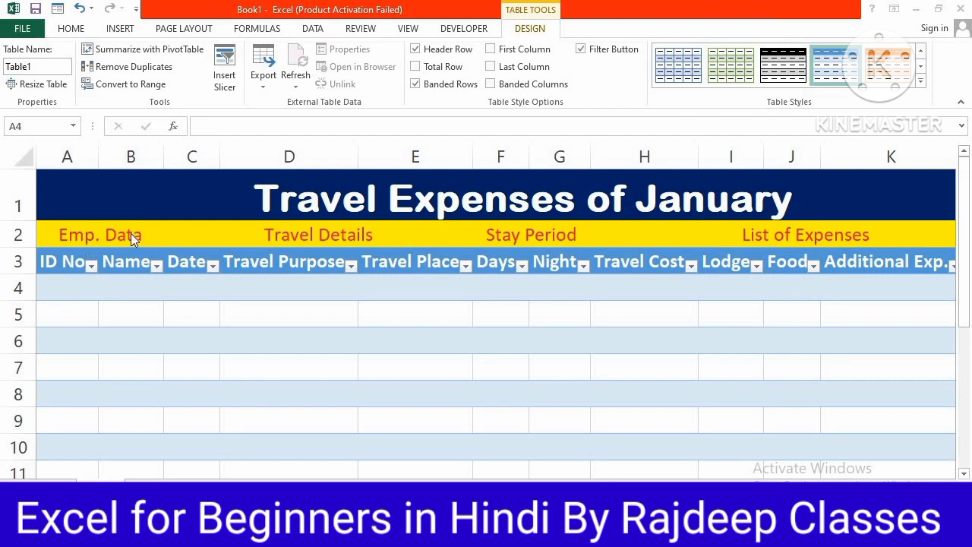
Enter the ID numbers of the first two employees in A4 and A5.
{"action": "left_click", "coordinate": [72, 288]}
{"action": "left_click", "coordinate": [125, 289]}
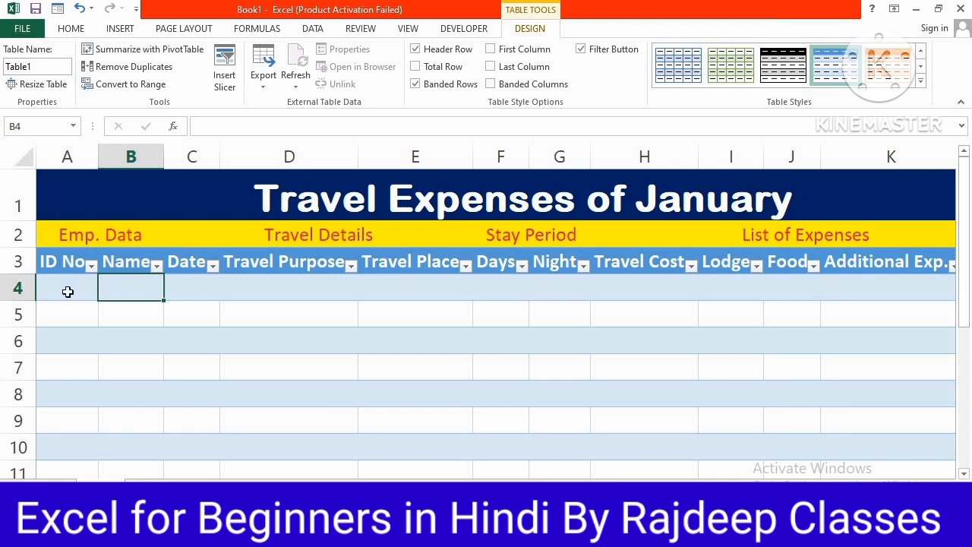
{"action": "left_click", "coordinate": [61, 267]}
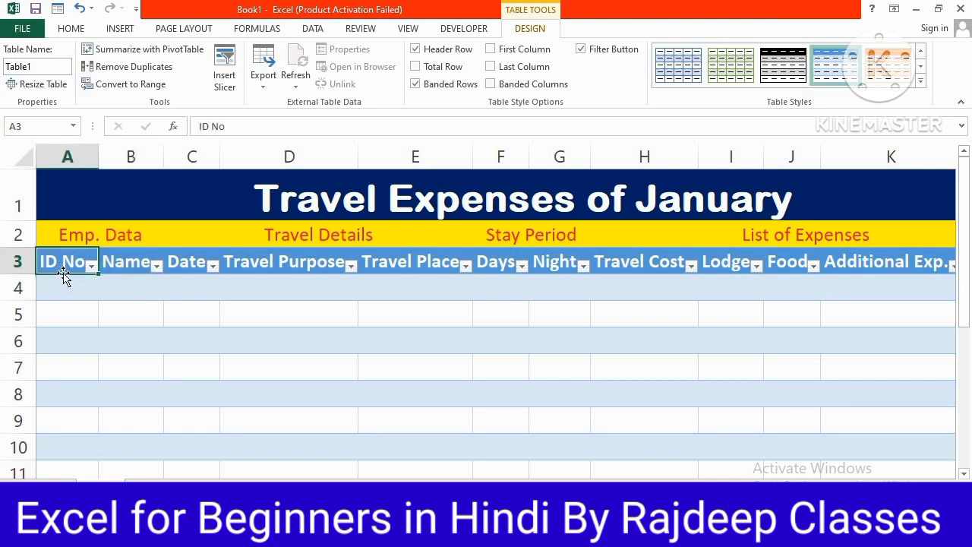
{"action": "left_click", "coordinate": [69, 288]}
{"action": "type", "text": "20"}
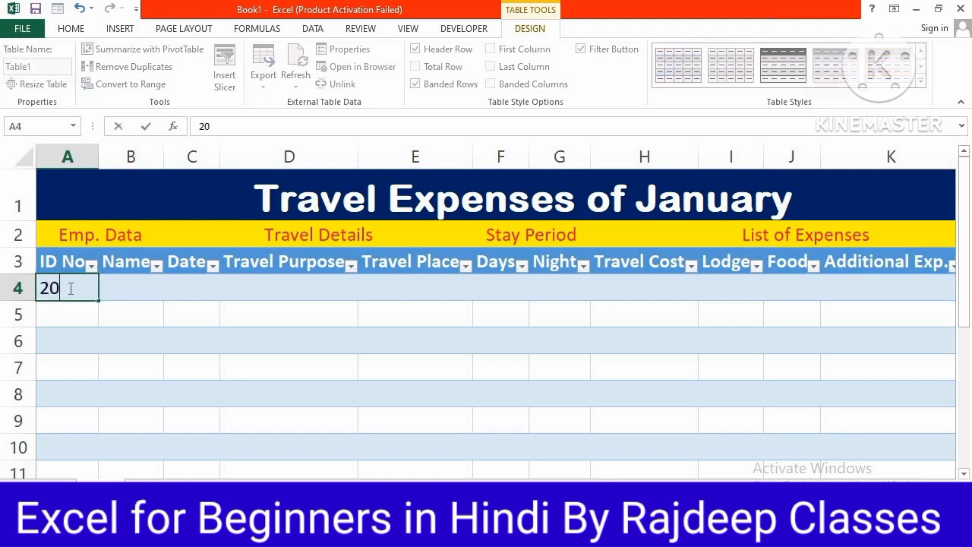
{"action": "type", "text": "1"}
{"action": "left_click", "coordinate": [71, 315]}
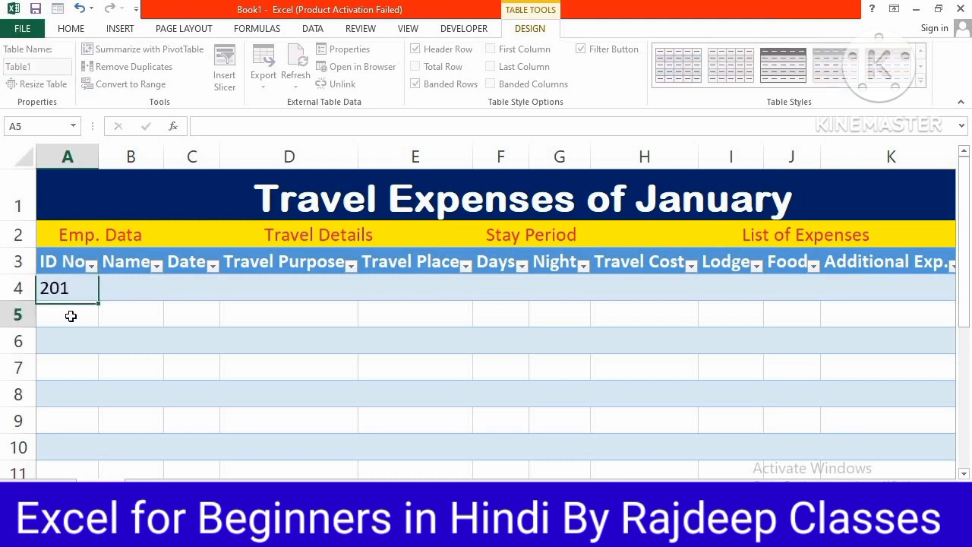
{"action": "type", "text": "325"}
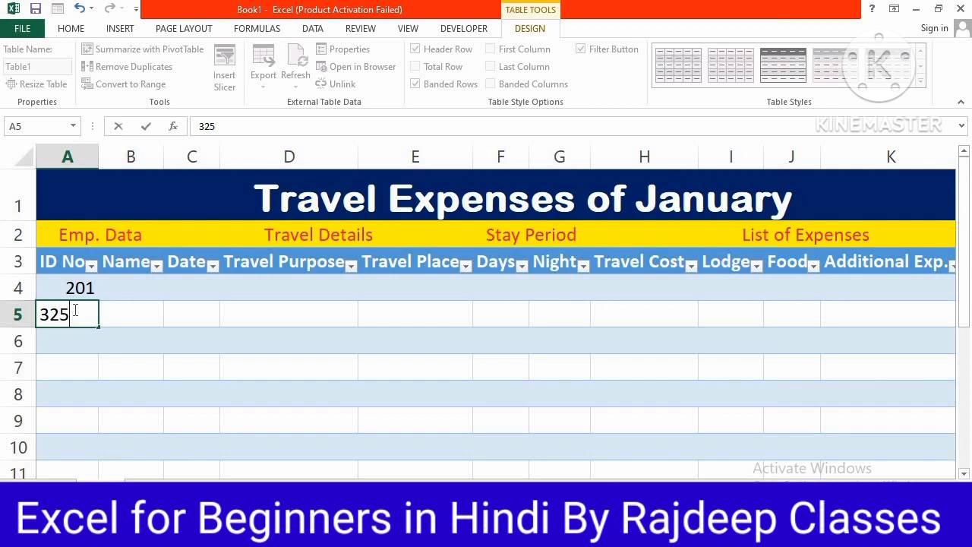
Enter the two employees' names in B4 and B5.
{"action": "left_click", "coordinate": [118, 282]}
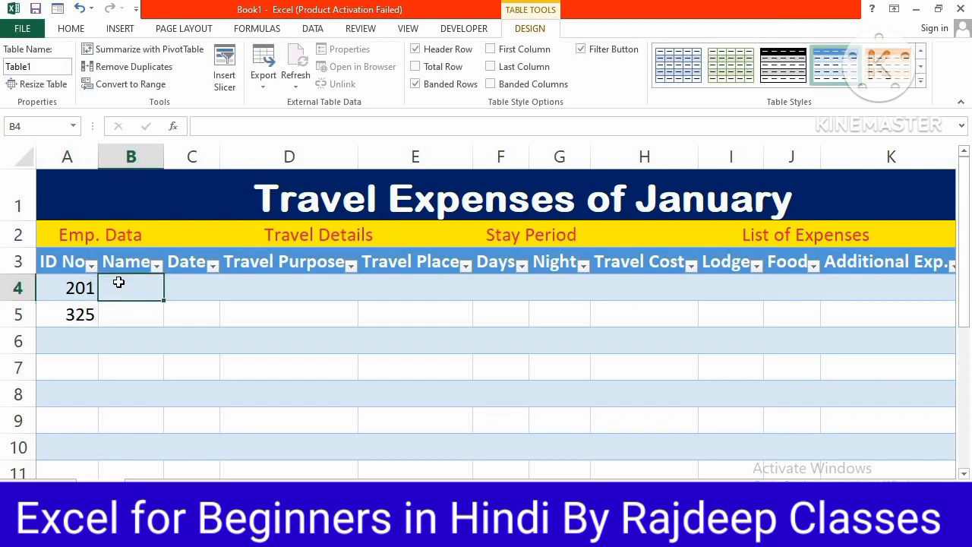
{"action": "type", "text": "M"}
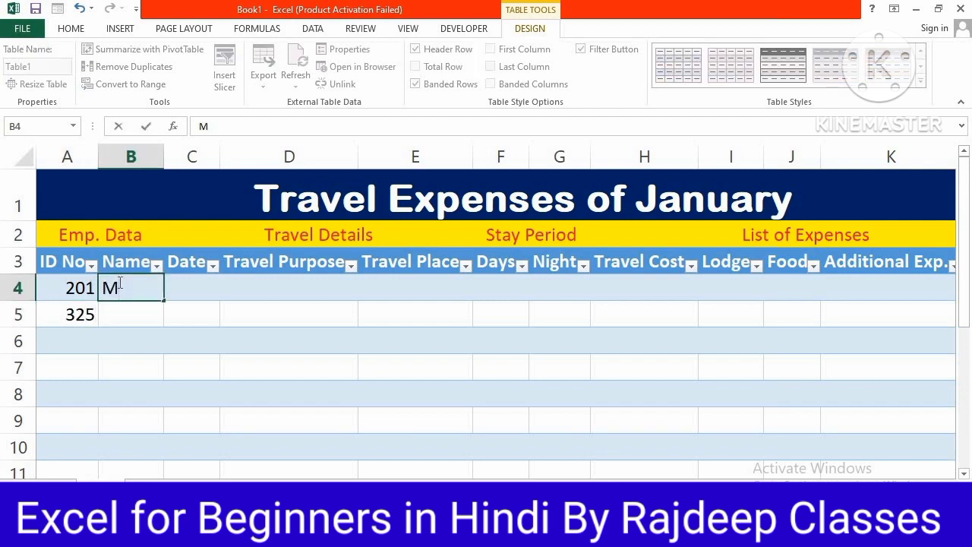
{"action": "type", "text": "ohan"}
{"action": "key", "text": "Return"}
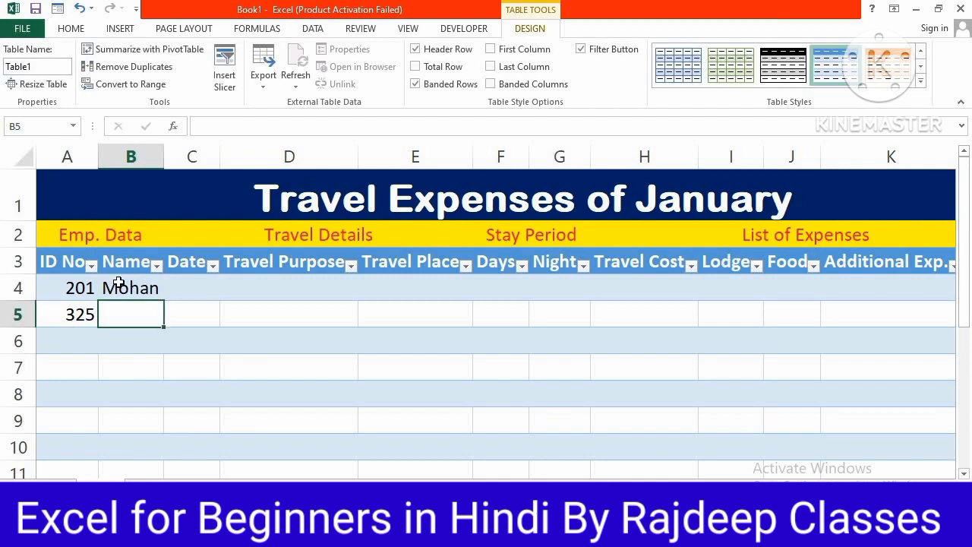
{"action": "type", "text": "Sa"}
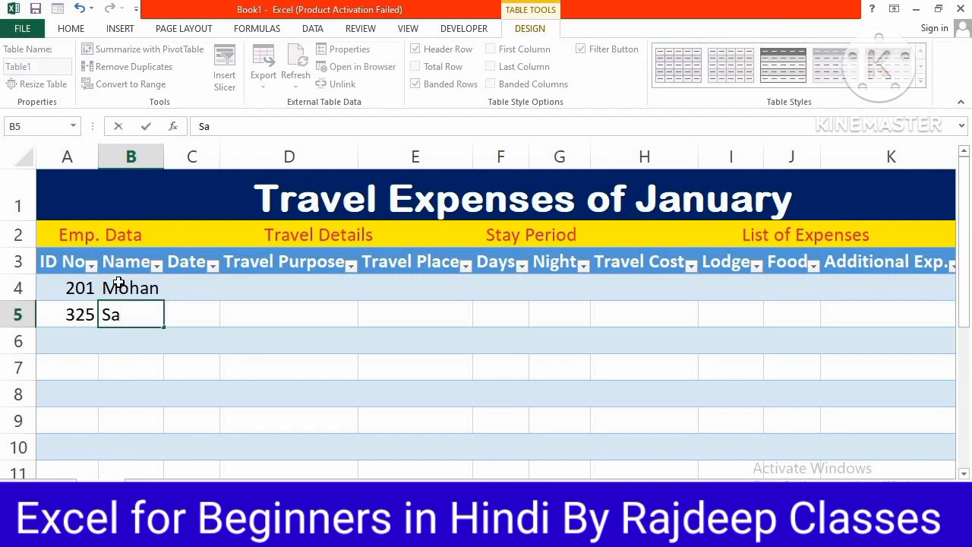
{"action": "type", "text": "tish"}
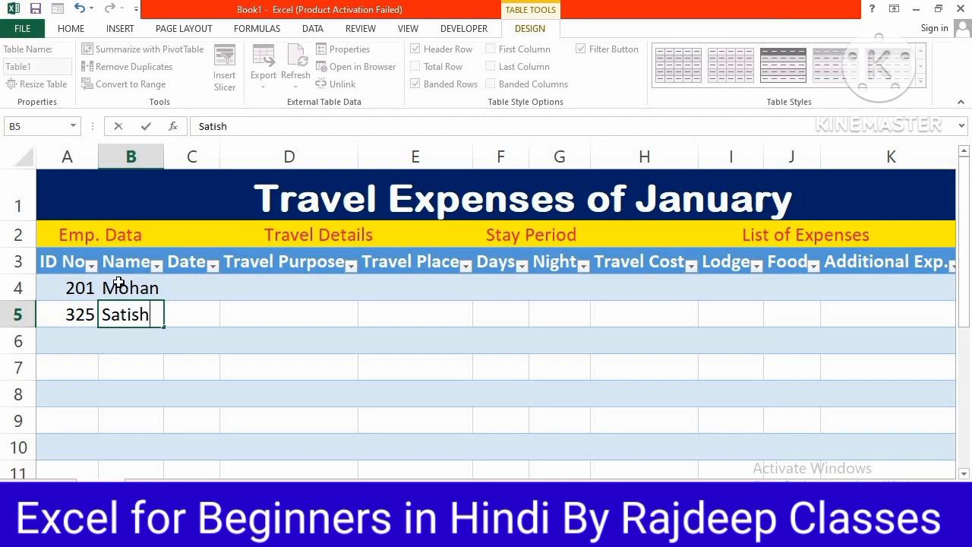
Enter the travel date 20/01/2024 in C4 and fit the Date column's width to its contents.
{"action": "left_click", "coordinate": [193, 296]}
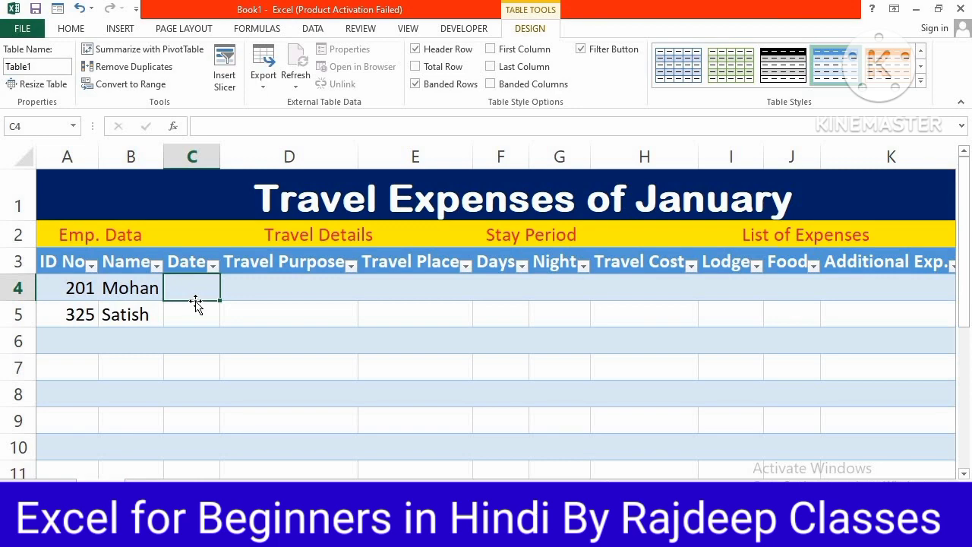
{"action": "type", "text": "2"}
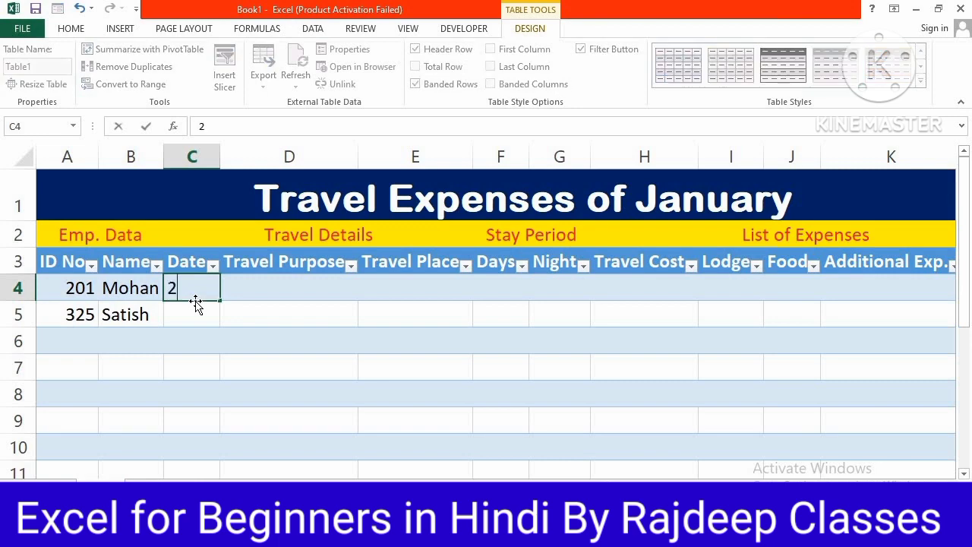
{"action": "type", "text": "0/01/202"}
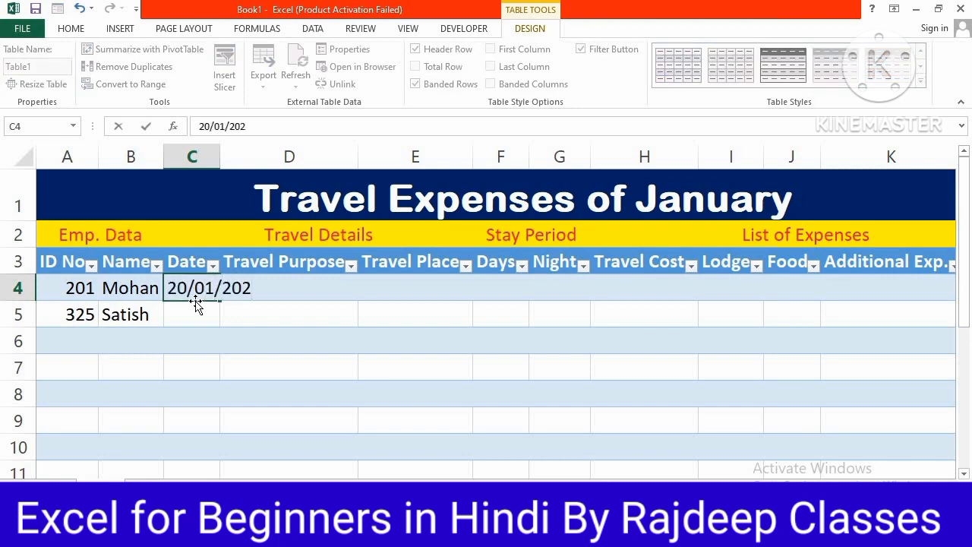
{"action": "type", "text": "4"}
{"action": "left_click", "coordinate": [284, 312]}
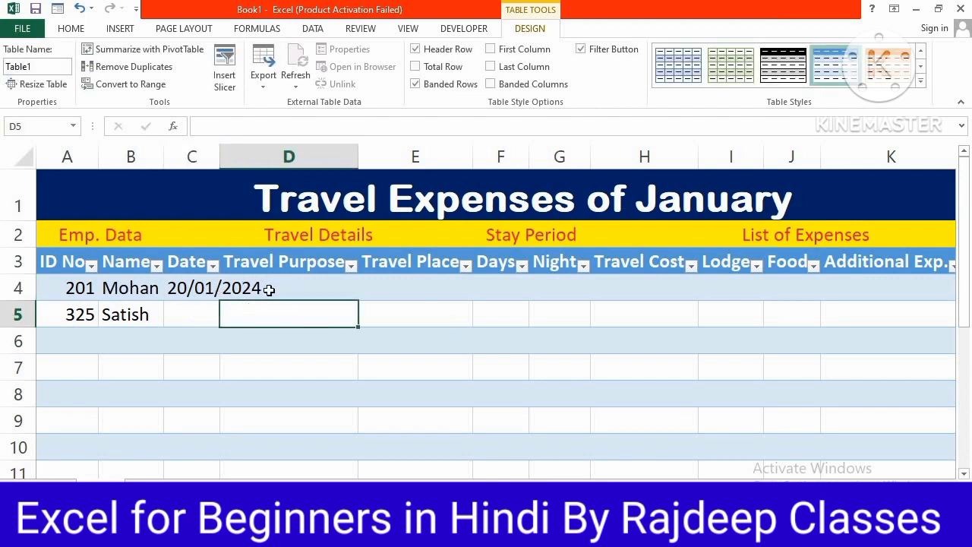
{"action": "left_click", "coordinate": [266, 289]}
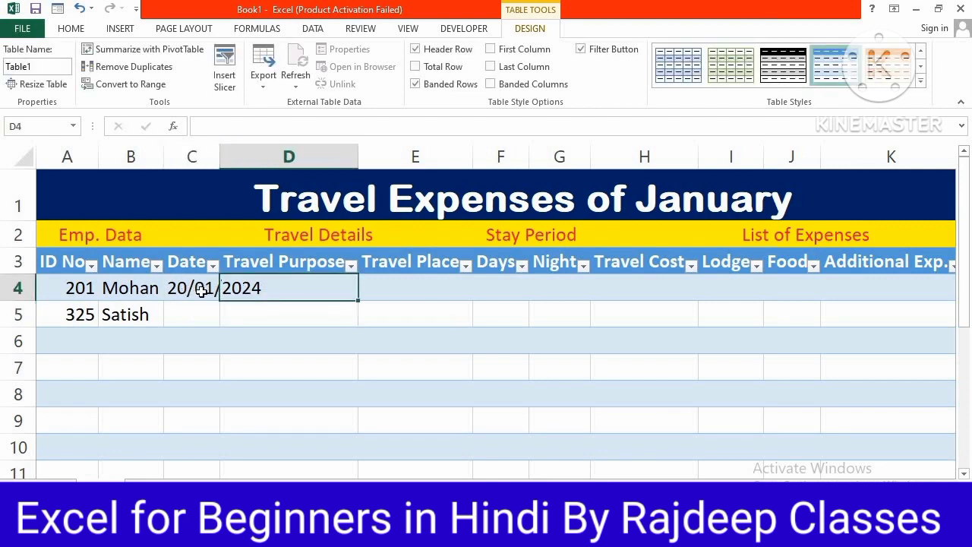
{"action": "double_click", "coordinate": [219, 156]}
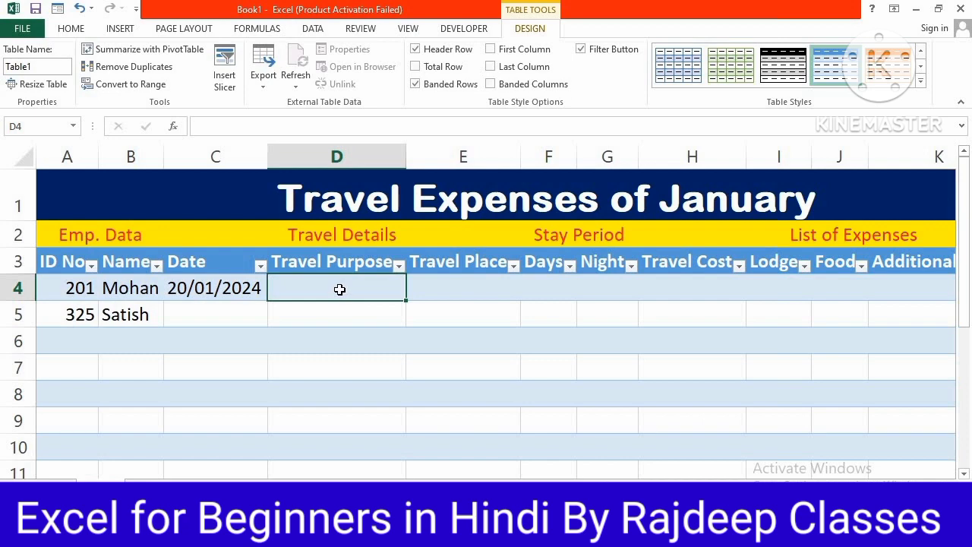
Enter Service as the travel purpose in D4 for the first employee.
{"action": "type", "text": "Se"}
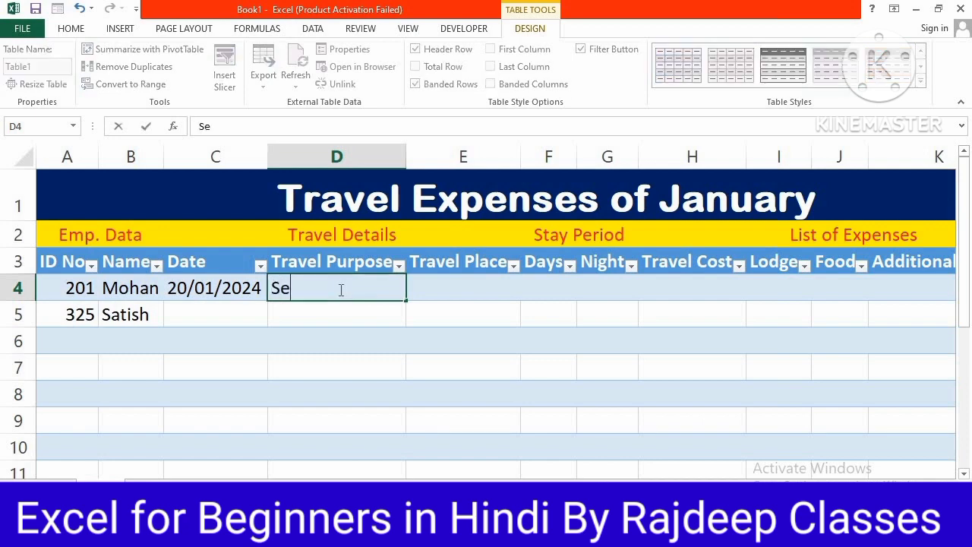
{"action": "type", "text": "rvice"}
{"action": "key", "text": "Tab"}
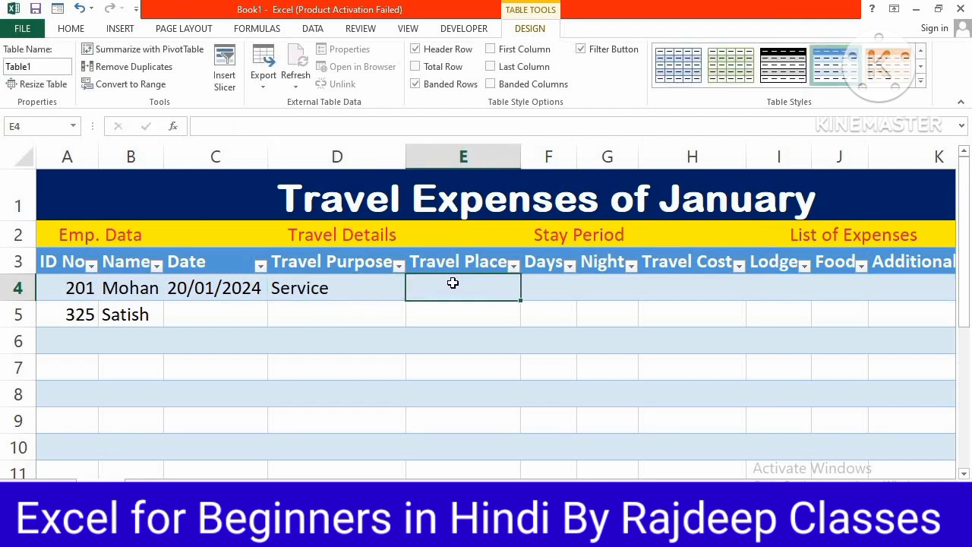
Enter Gorakhpur as the travel place in E4, with a stay of 4 days in F4 and 3 nights in G4.
{"action": "type", "text": "G"}
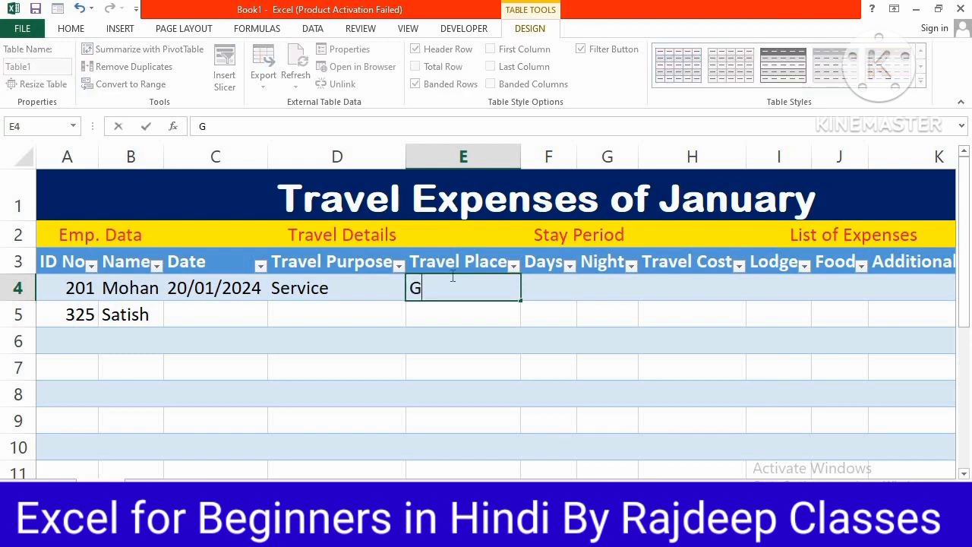
{"action": "type", "text": "orakhpur"}
{"action": "key", "text": "Tab"}
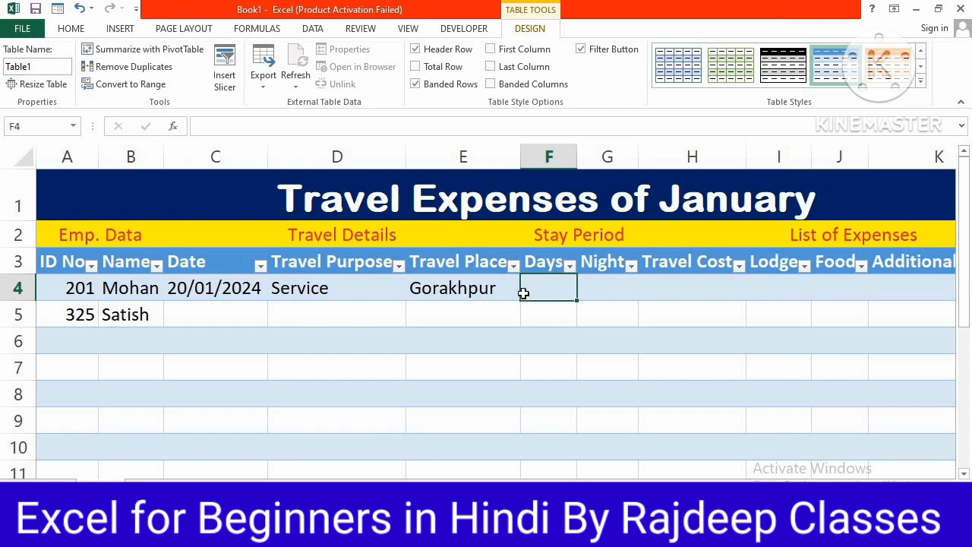
{"action": "type", "text": "4"}
{"action": "left_click", "coordinate": [607, 290]}
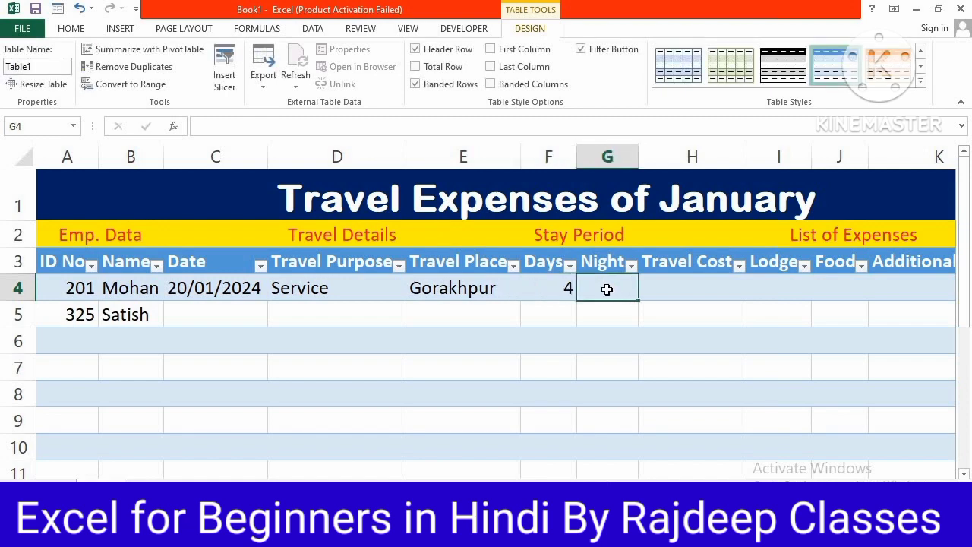
{"action": "type", "text": "3"}
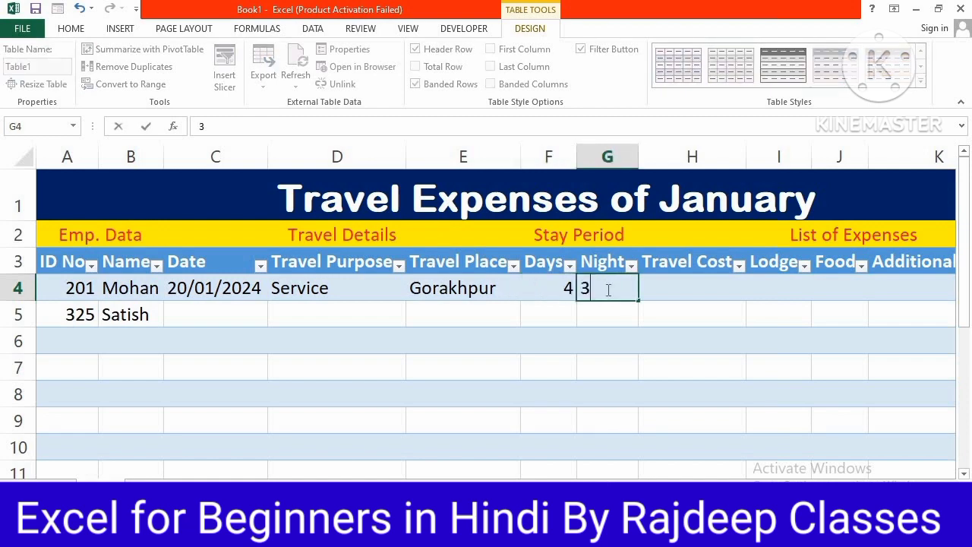
Enter the first employee's expenses in row 4: travel cost 2000, lodge 3000, food 1600 and additional expenses 700.
{"action": "left_click", "coordinate": [669, 282]}
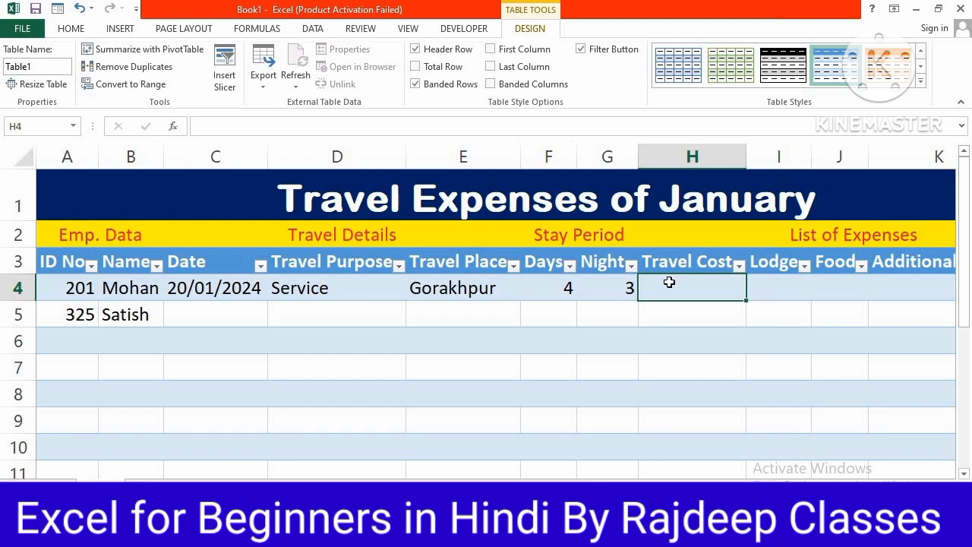
{"action": "type", "text": "2000"}
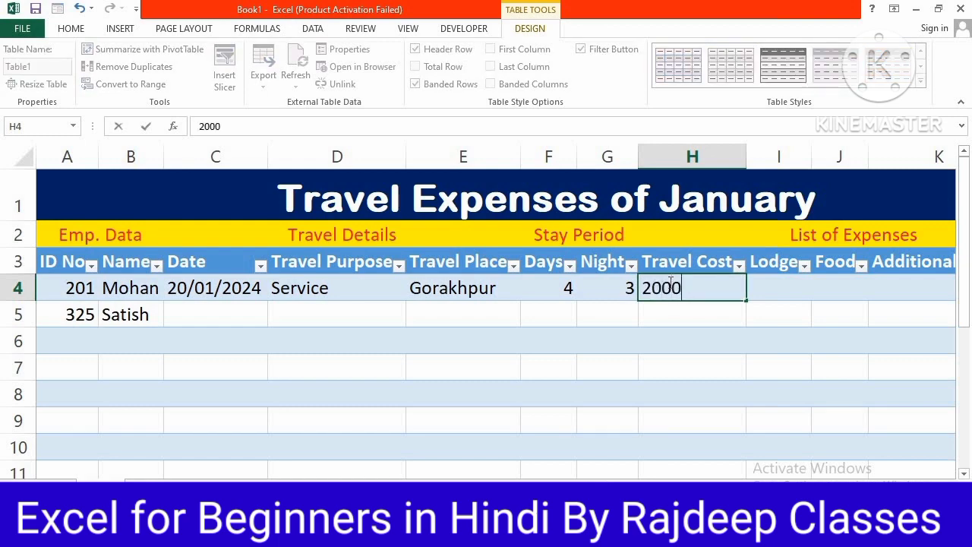
{"action": "left_click", "coordinate": [779, 285]}
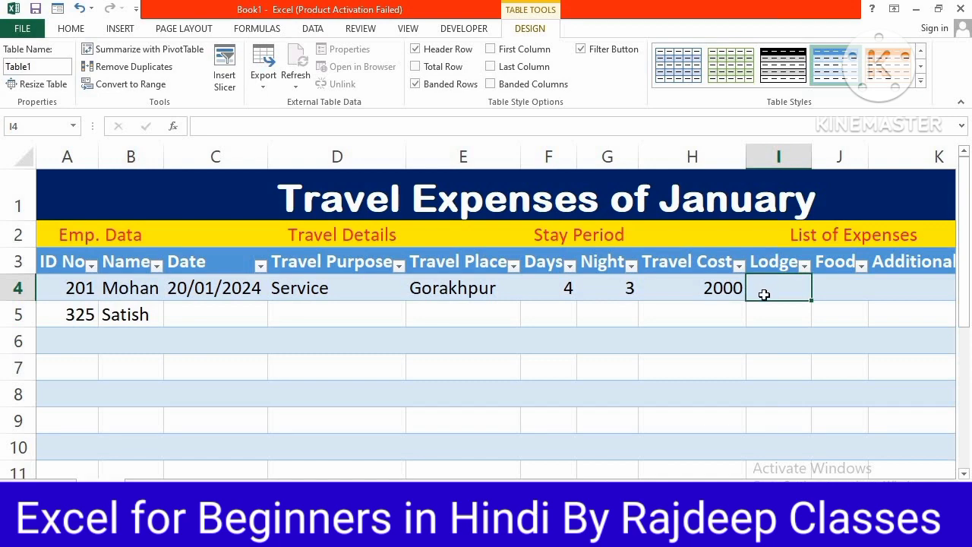
{"action": "type", "text": "3000"}
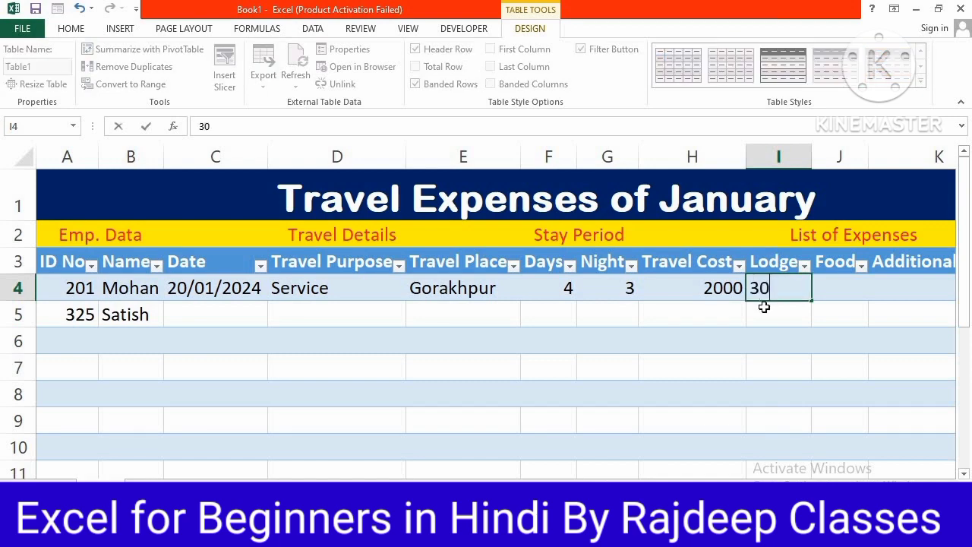
{"action": "left_click", "coordinate": [839, 286]}
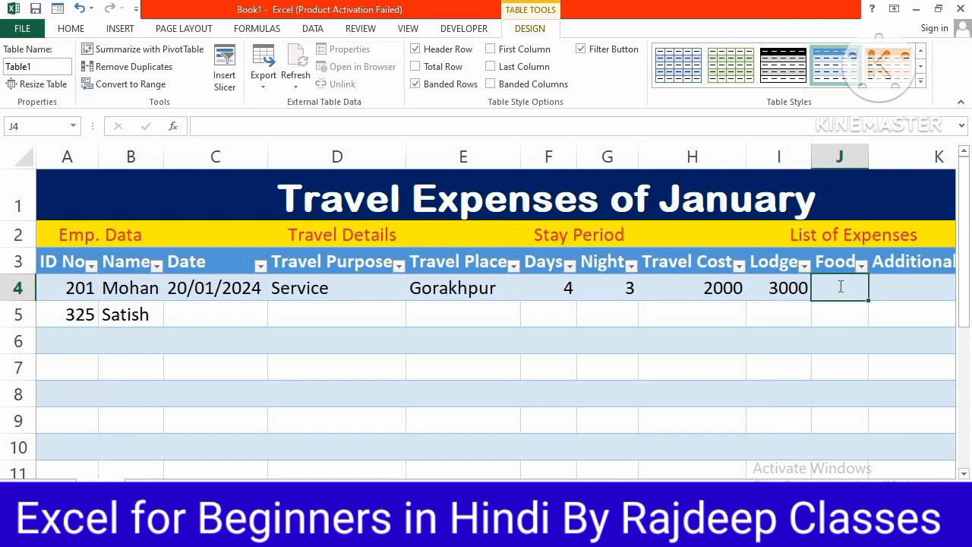
{"action": "type", "text": "1600"}
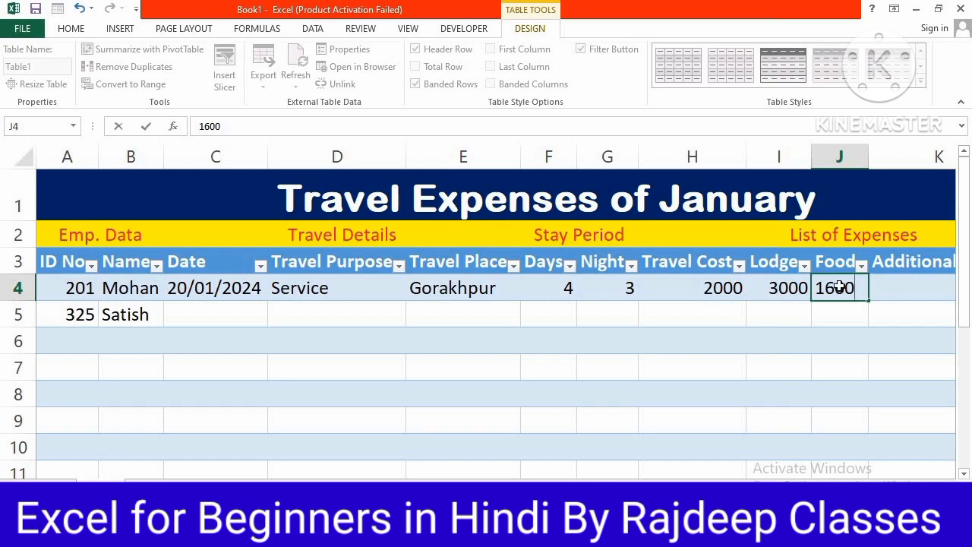
{"action": "key", "text": "Tab"}
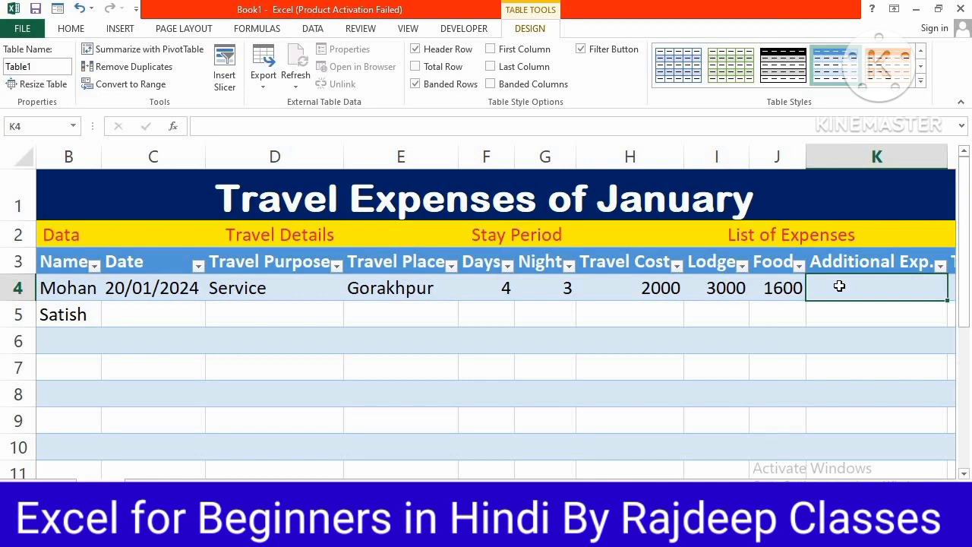
{"action": "type", "text": "700"}
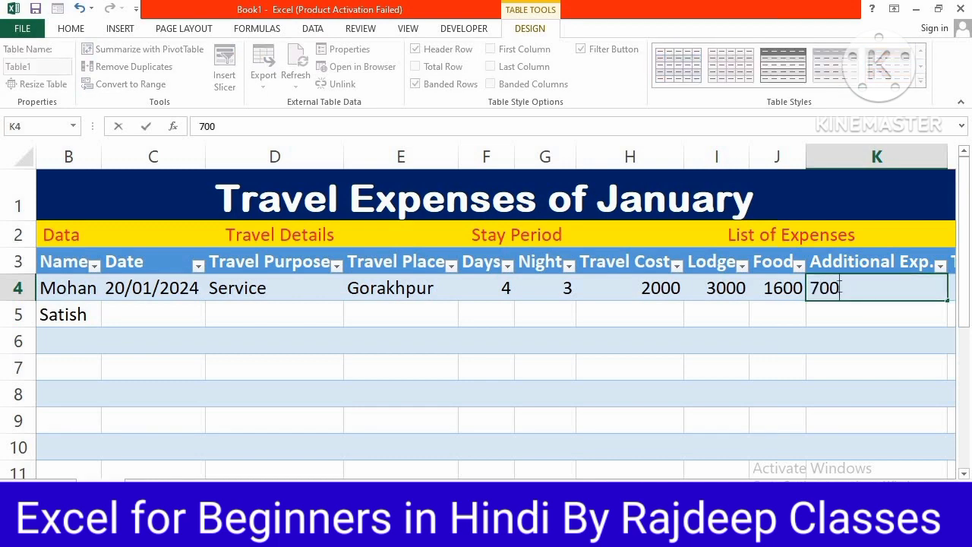
{"action": "key", "text": "Tab"}
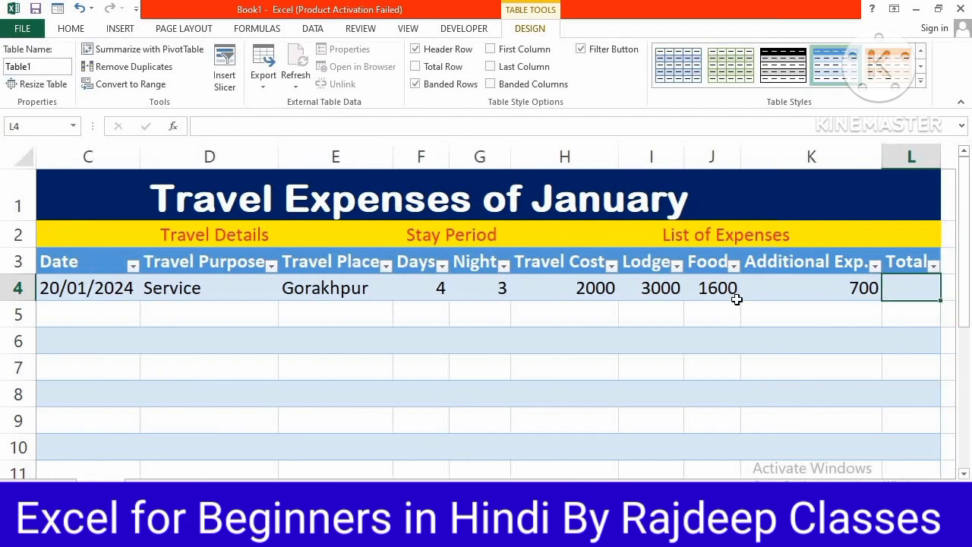
Total the first employee's expenses in L4 with a SUM formula covering Travel Cost through Additional Exp. (H4:K4).
{"action": "type", "text": "=sum"}
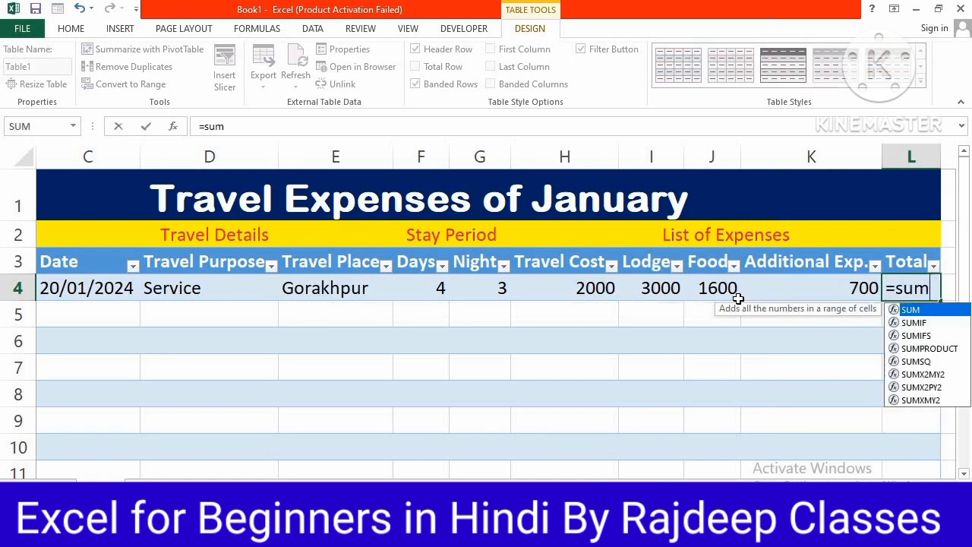
{"action": "type", "text": "("}
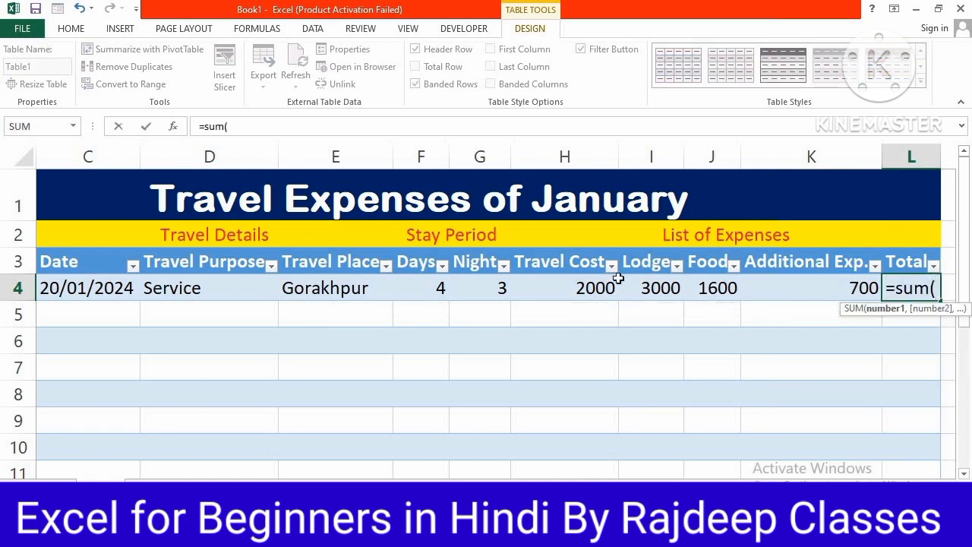
{"action": "left_click_drag", "start_coordinate": [604, 290], "coordinate": [812, 280]}
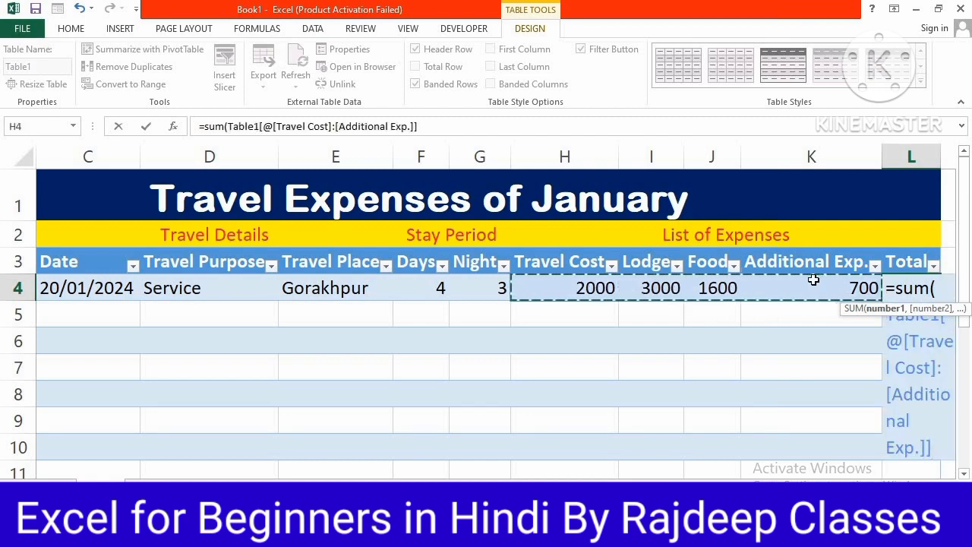
{"action": "key", "text": "Return"}
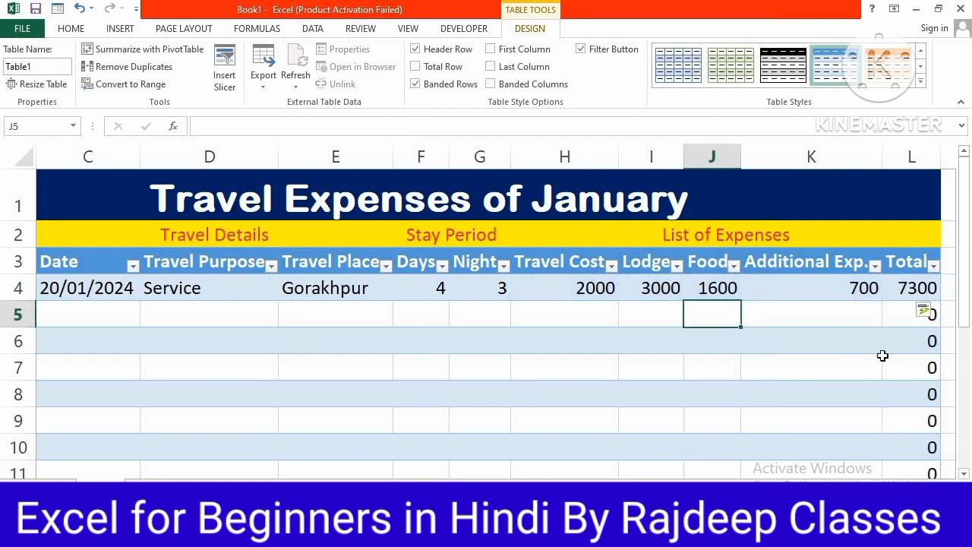
Change the first employee's travel cost in H4 to 2200.
{"action": "scroll", "coordinate": [882, 355], "scroll_direction": "down", "scroll_amount": 2}
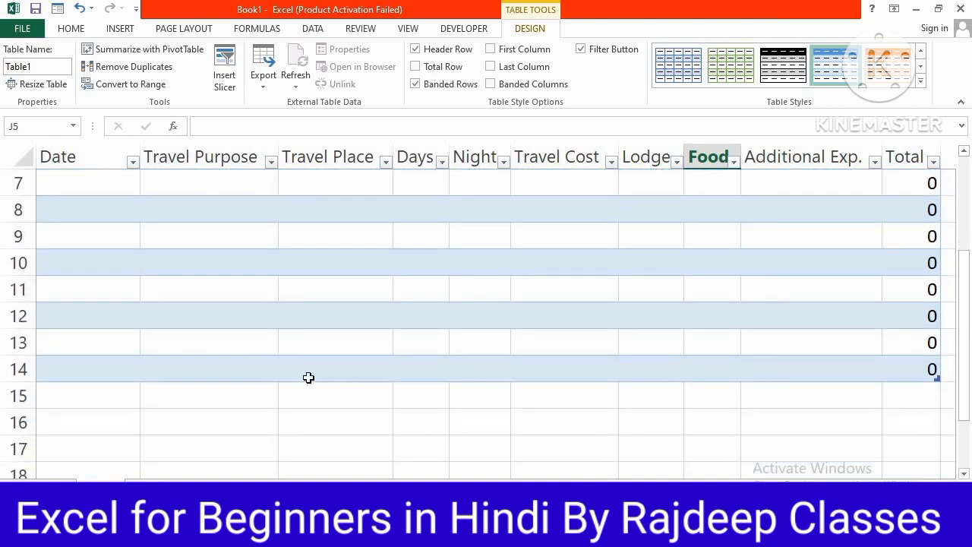
{"action": "scroll", "coordinate": [931, 376], "scroll_direction": "up", "scroll_amount": 1}
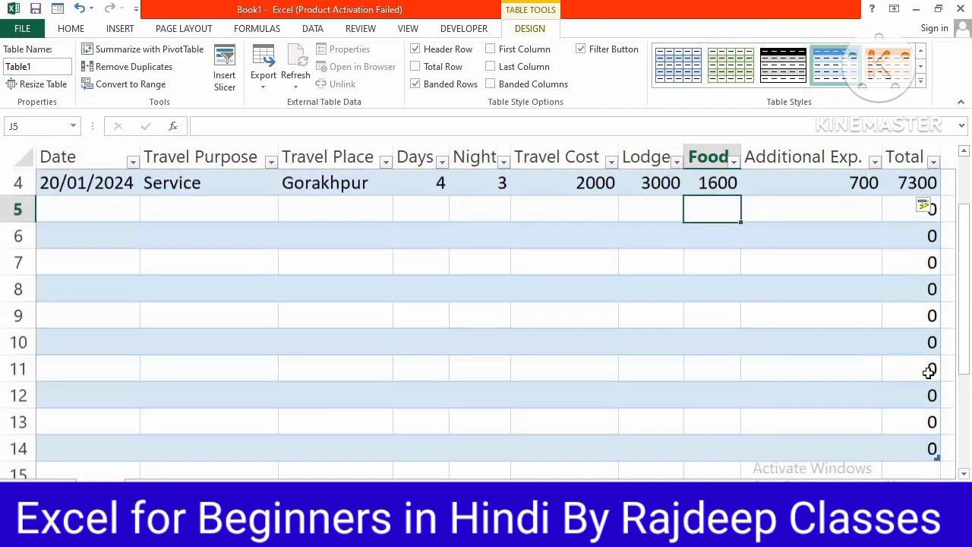
{"action": "scroll", "coordinate": [900, 277], "scroll_direction": "up", "scroll_amount": 1}
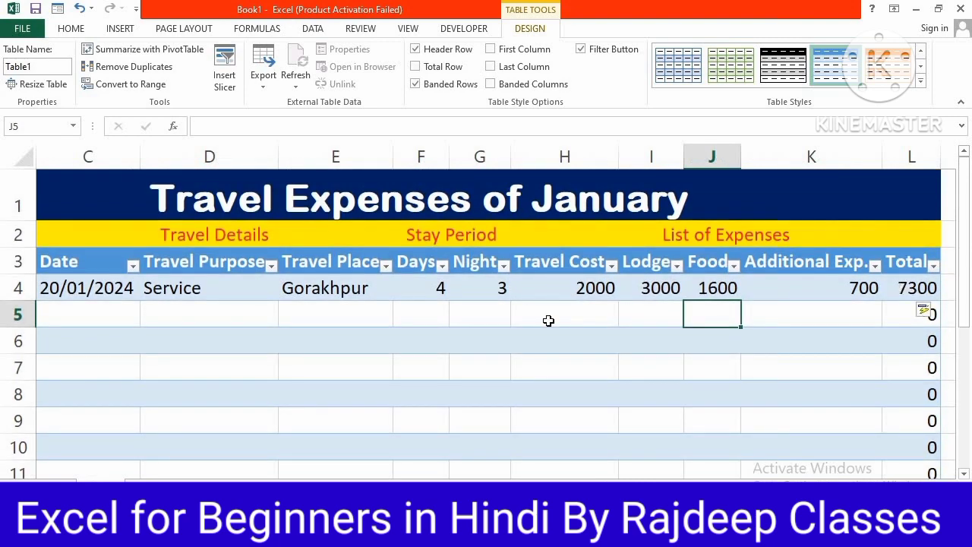
{"action": "left_click", "coordinate": [600, 287]}
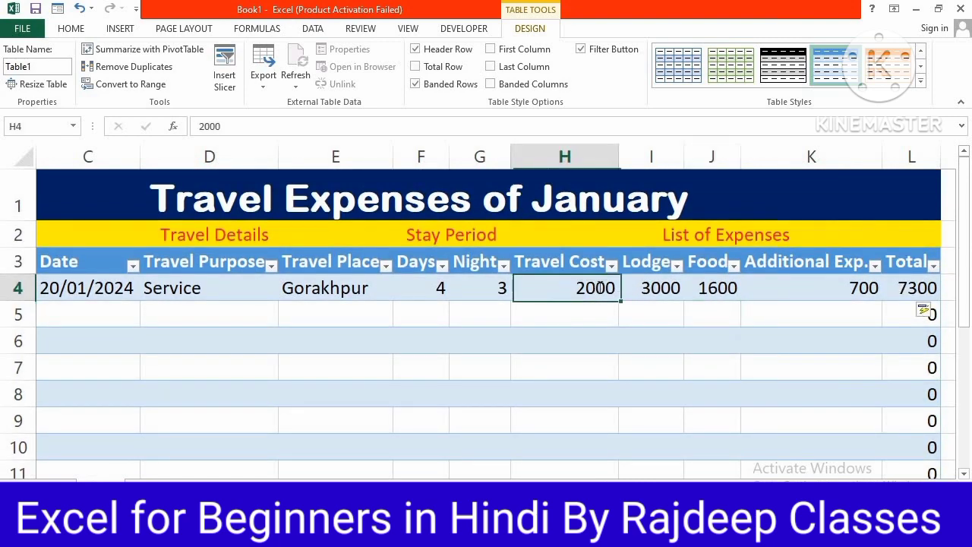
{"action": "double_click", "coordinate": [593, 294]}
{"action": "key", "text": "BackSpace"}
{"action": "type", "text": "2"}
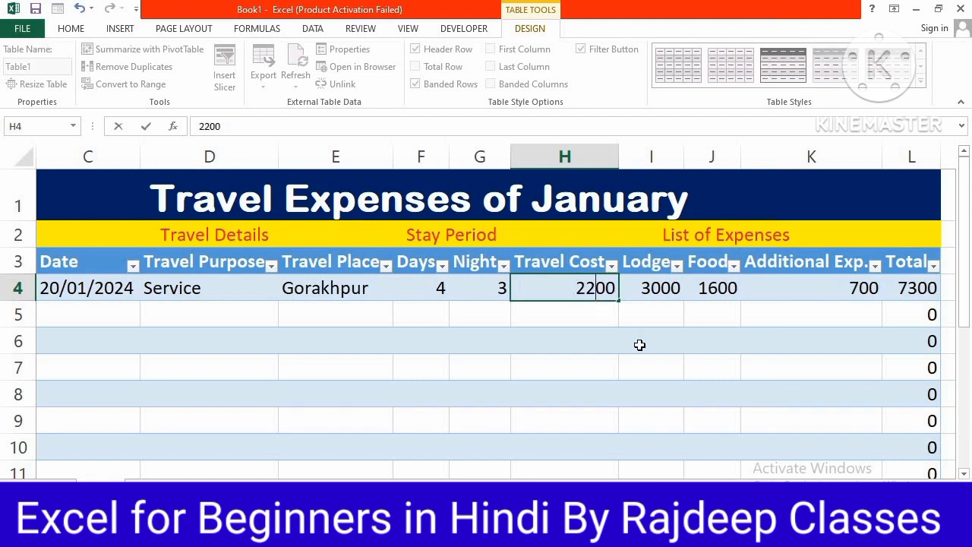
{"action": "left_click", "coordinate": [640, 343]}
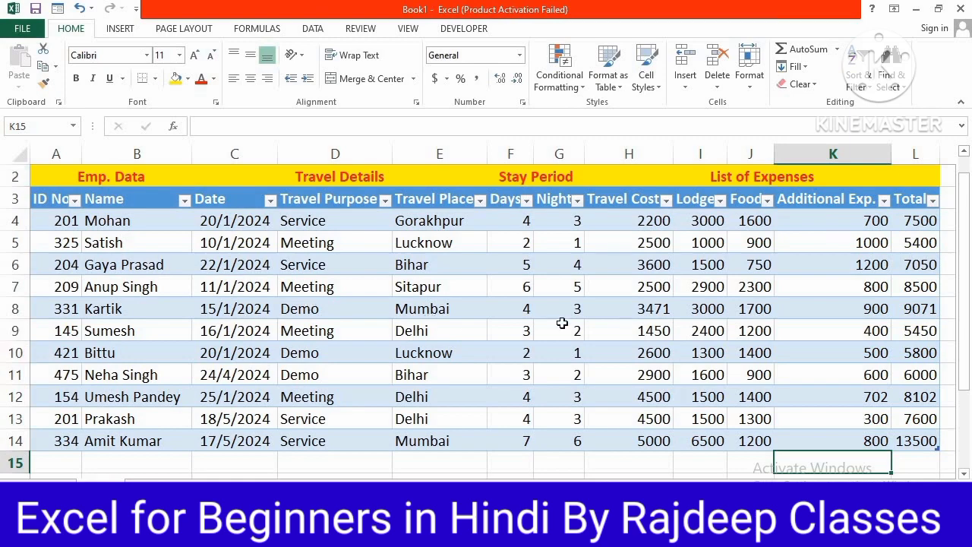
Center the contents of the whole expense sheet horizontally, from the title in A1 through the last record in L14.
{"action": "scroll", "coordinate": [495, 327], "scroll_direction": "up", "scroll_amount": 1}
{"action": "scroll", "coordinate": [495, 326], "scroll_direction": "down", "scroll_amount": 1}
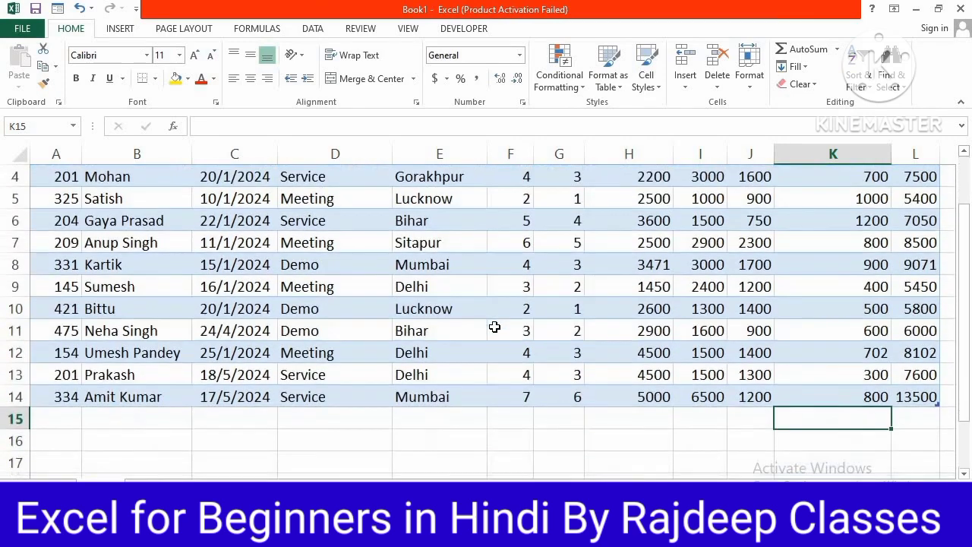
{"action": "scroll", "coordinate": [495, 327], "scroll_direction": "up", "scroll_amount": 1}
{"action": "left_click_drag", "start_coordinate": [202, 190], "coordinate": [708, 448]}
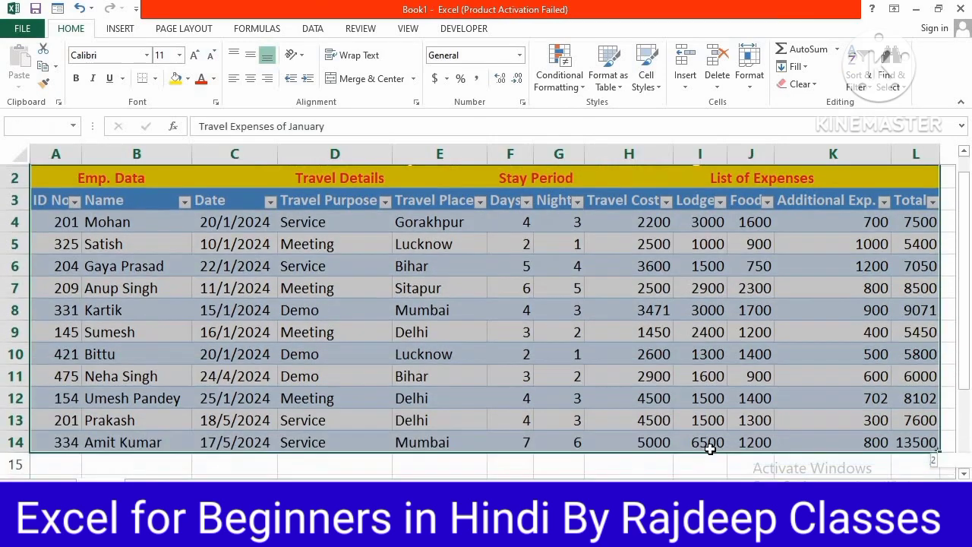
{"action": "left_click", "coordinate": [251, 79]}
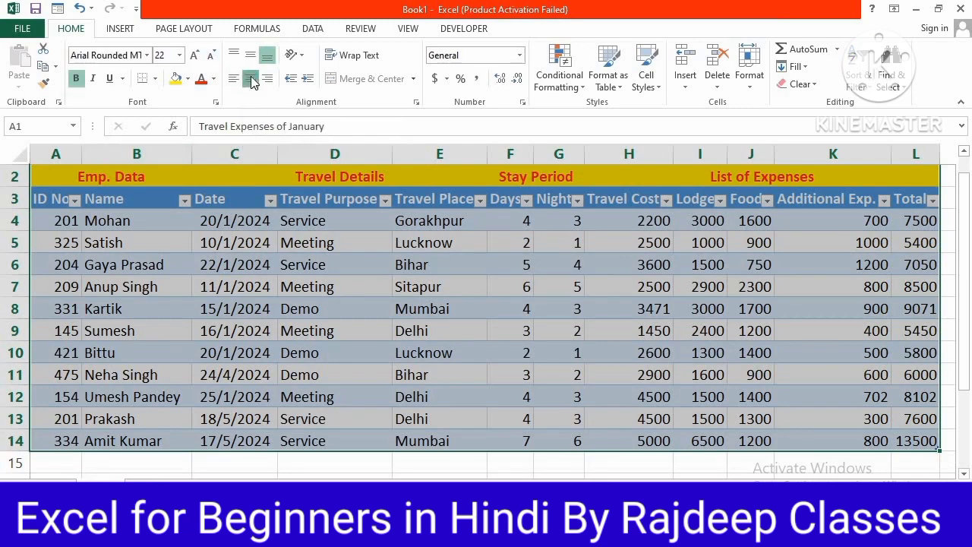
{"action": "left_click", "coordinate": [250, 81]}
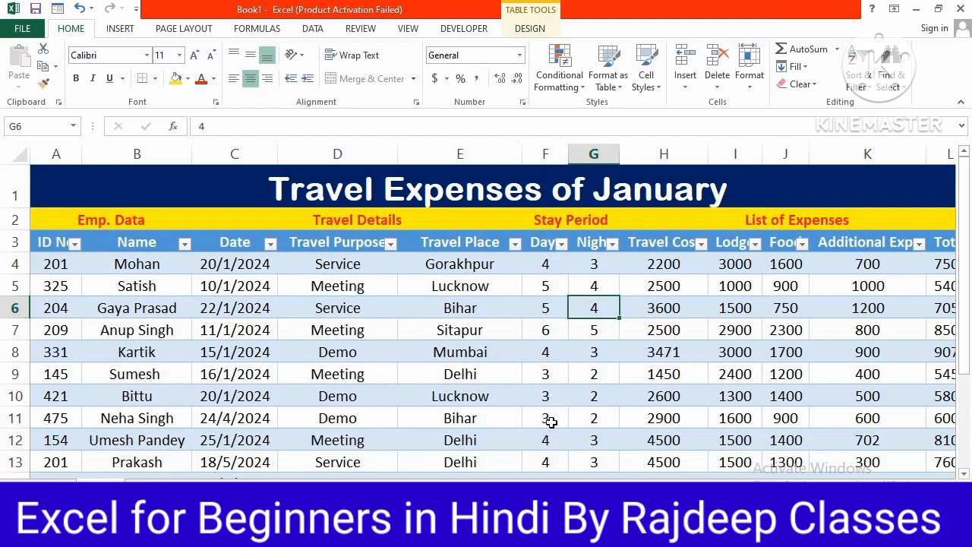
Apply the custom number format # "Days" to the stay period values in F4:G14 and widen the Days column to fit.
{"action": "scroll", "coordinate": [550, 419], "scroll_direction": "down", "scroll_amount": 2}
{"action": "scroll", "coordinate": [551, 421], "scroll_direction": "up", "scroll_amount": 2}
{"action": "left_click_drag", "start_coordinate": [559, 264], "coordinate": [585, 441]}
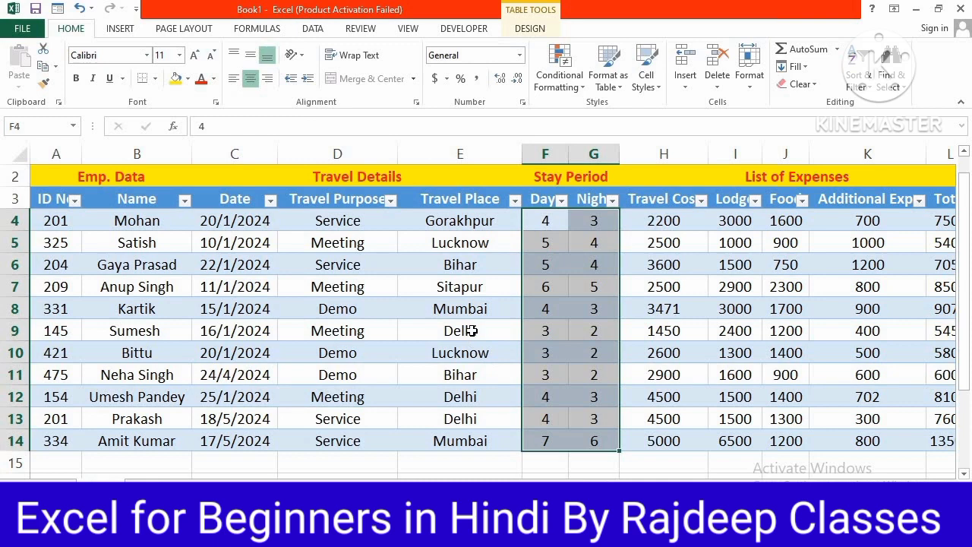
{"action": "key", "text": "ctrl+1"}
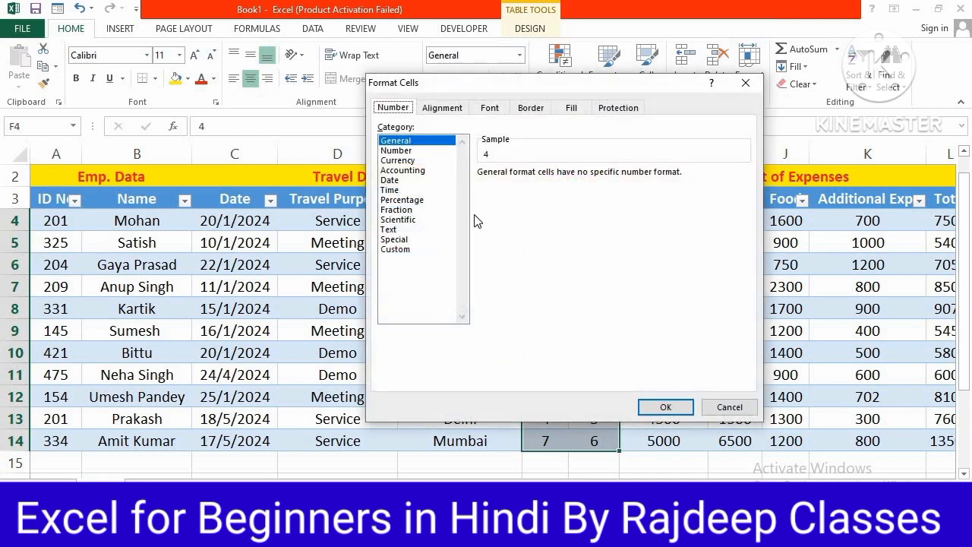
{"action": "left_click", "coordinate": [401, 252]}
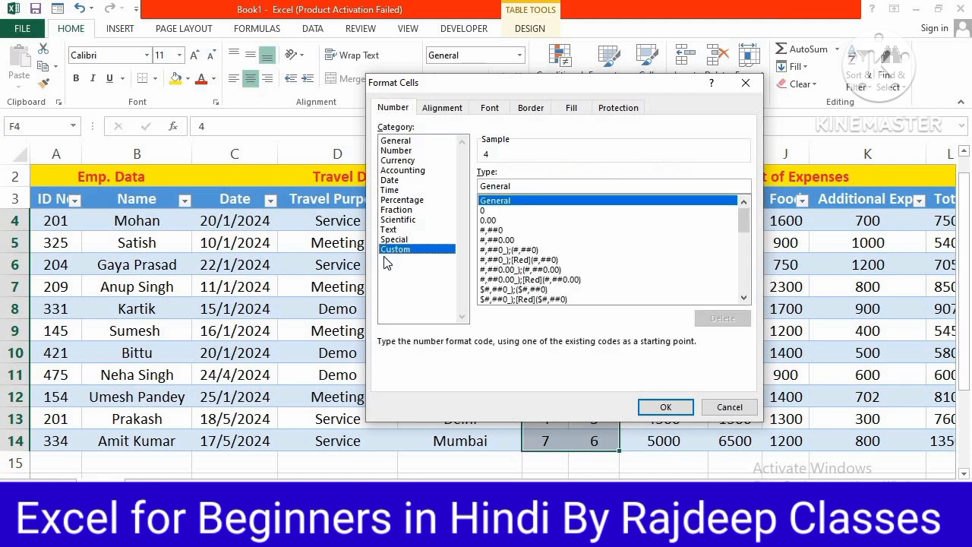
{"action": "left_click_drag", "start_coordinate": [494, 92], "coordinate": [419, 283]}
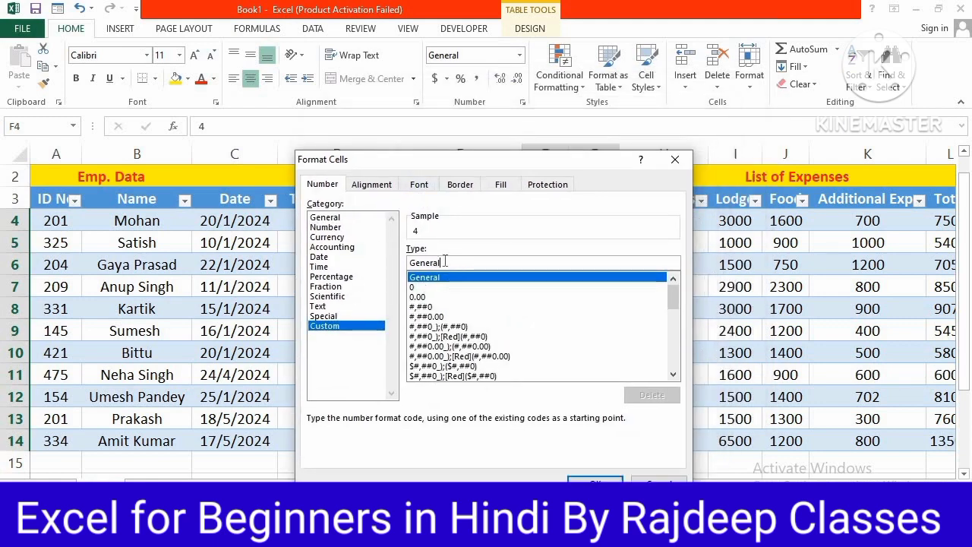
{"action": "double_click", "coordinate": [417, 262]}
{"action": "key", "text": "BackSpace"}
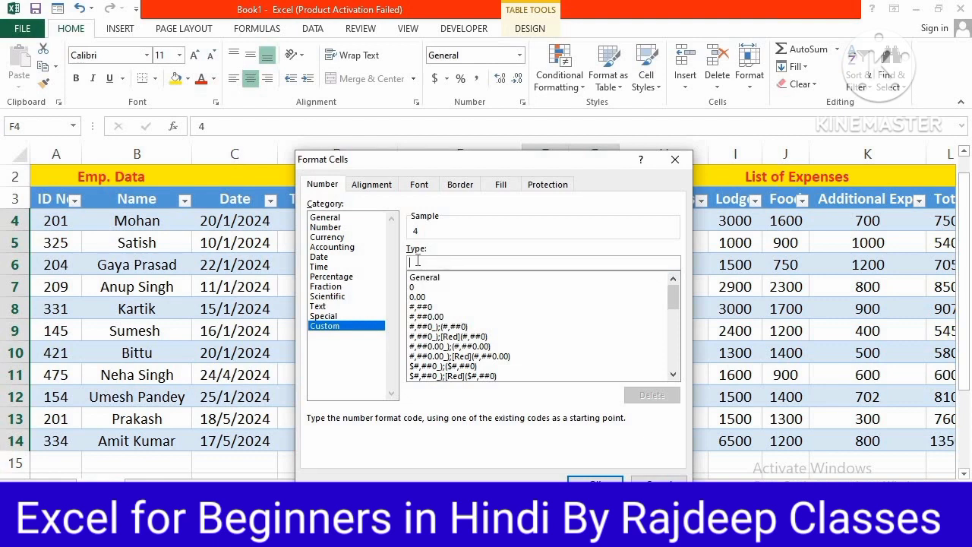
{"action": "type", "text": "#"}
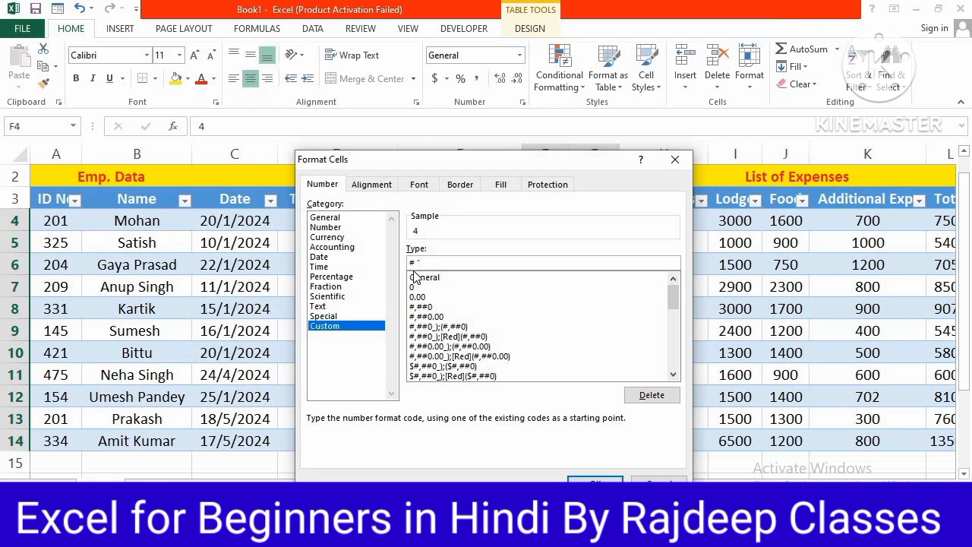
{"action": "type", "text": "Days"}
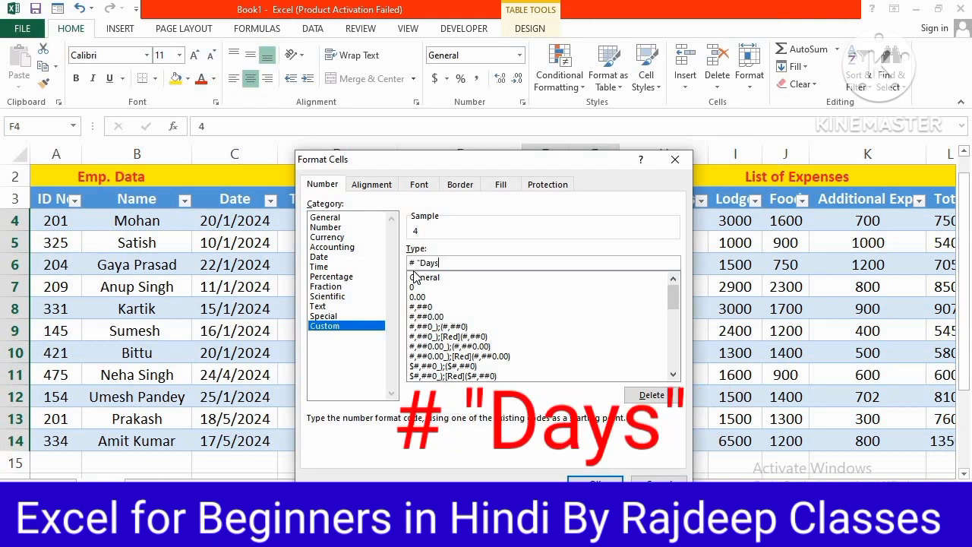
{"action": "type", "text": "\""}
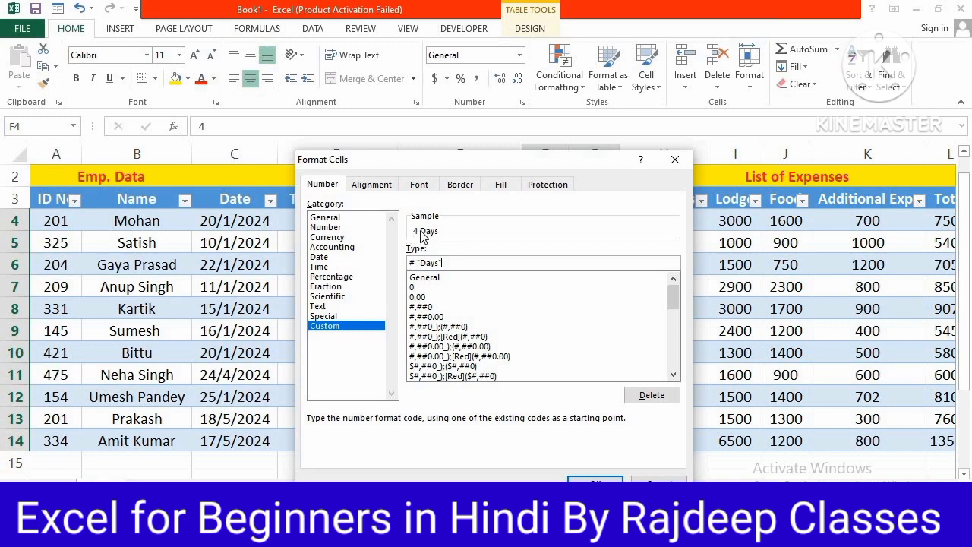
{"action": "left_click", "coordinate": [590, 480]}
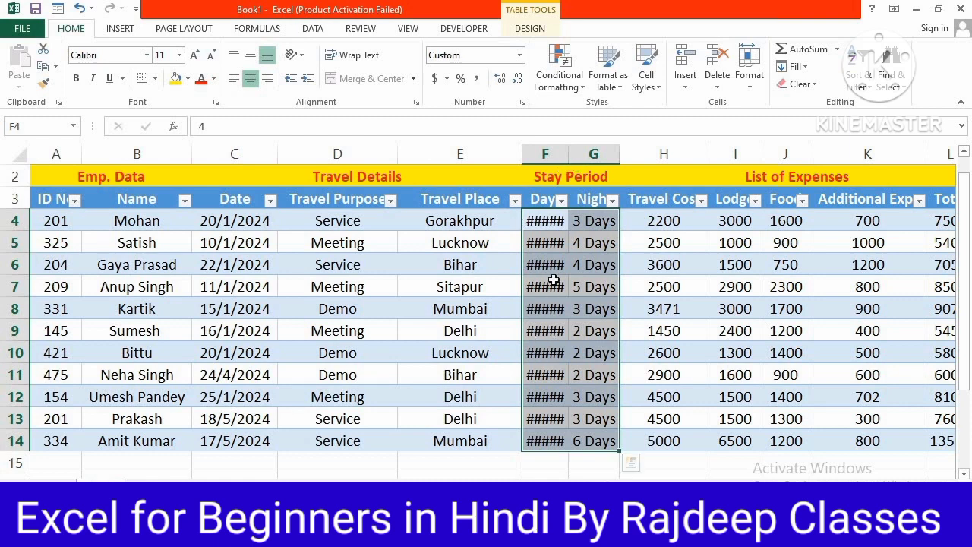
{"action": "double_click", "coordinate": [569, 152]}
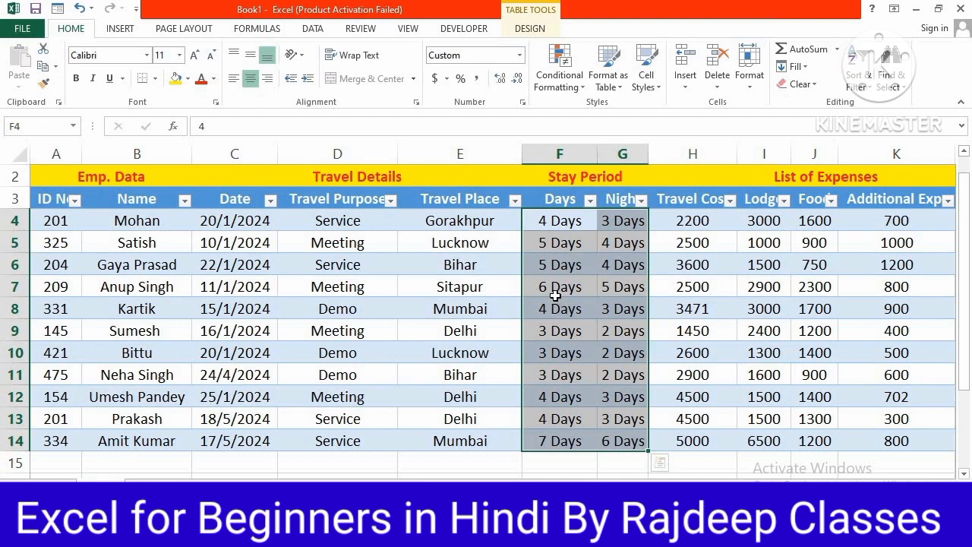
{"action": "left_click", "coordinate": [585, 265]}
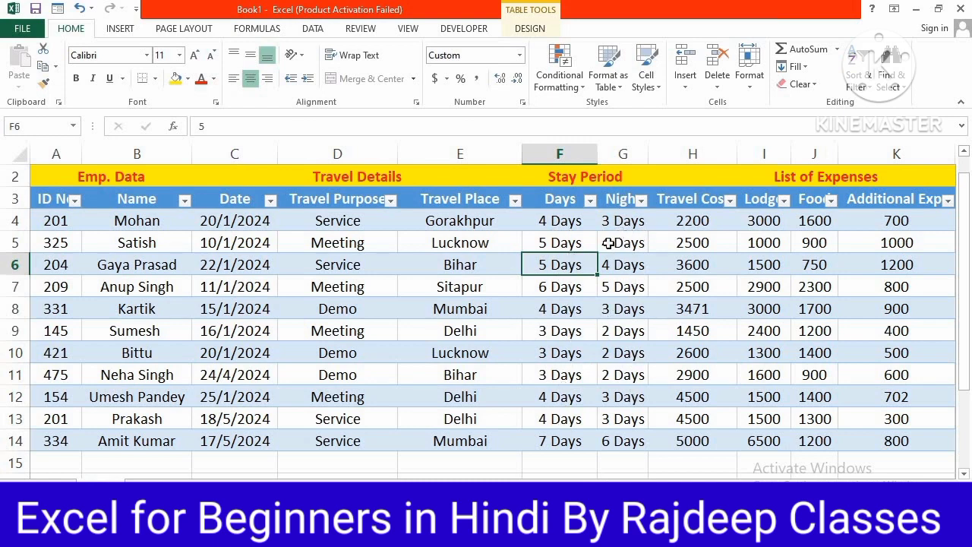
Change the custom number format of the Night values in G4:G14 to # "Night" and widen the Night column to fit.
{"action": "left_click_drag", "start_coordinate": [620, 222], "coordinate": [627, 442]}
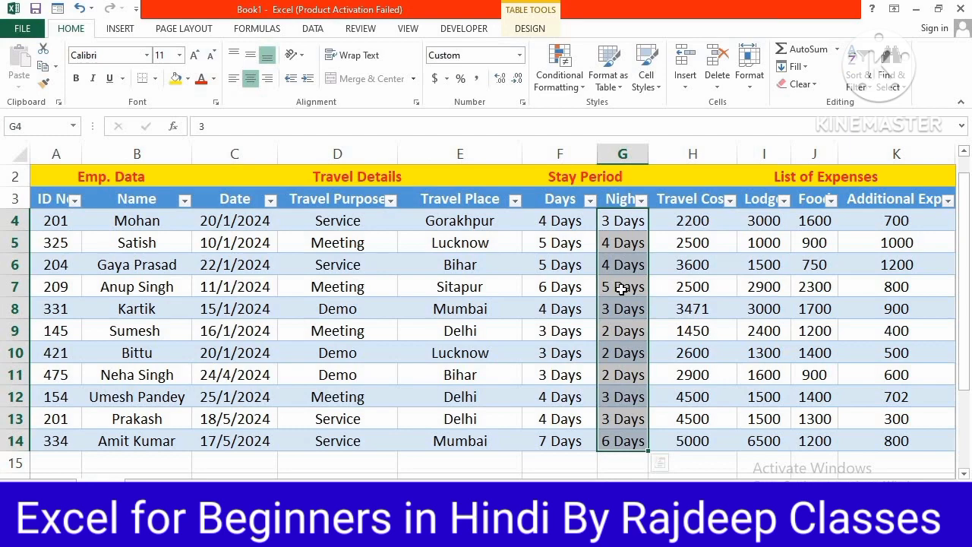
{"action": "key", "text": "ctrl+1"}
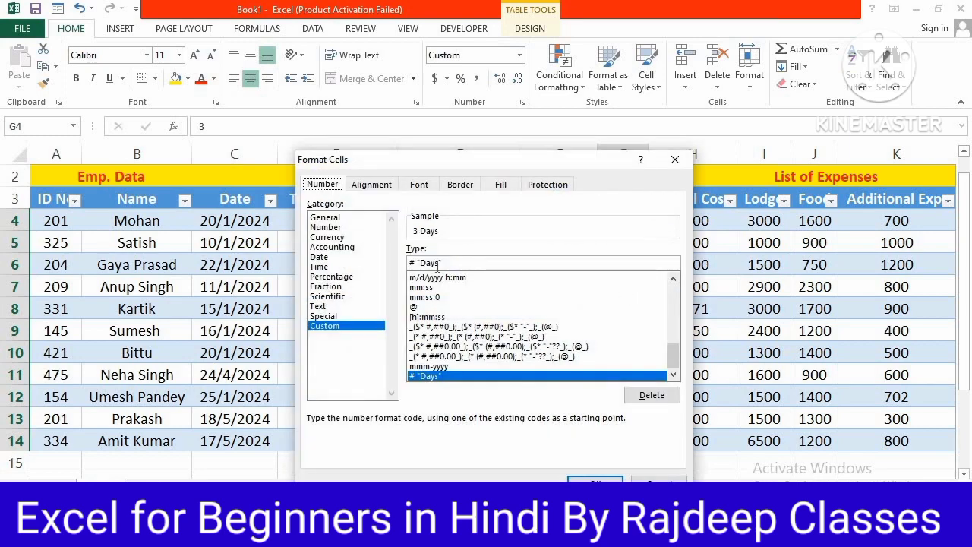
{"action": "left_click", "coordinate": [438, 263]}
{"action": "key", "text": "BackSpace"}
{"action": "key", "text": "BackSpace"}
{"action": "key", "text": "BackSpace"}
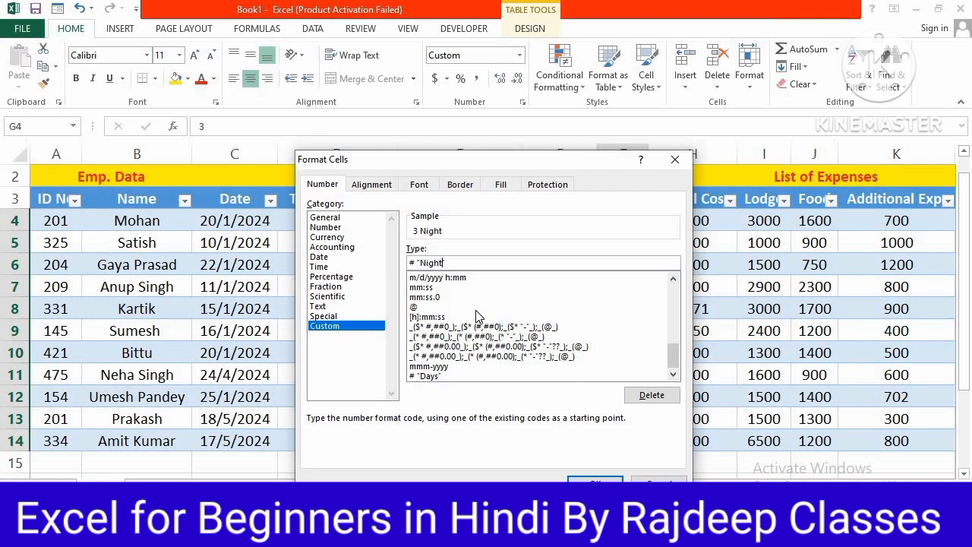
{"action": "key", "text": "BackSpace"}
{"action": "key", "text": "Return"}
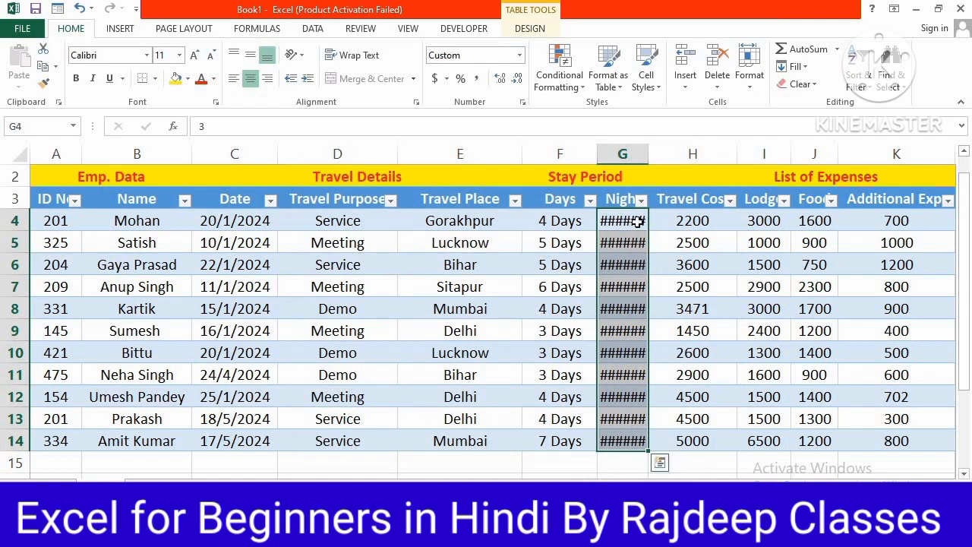
{"action": "left_click_drag", "start_coordinate": [650, 153], "coordinate": [678, 153]}
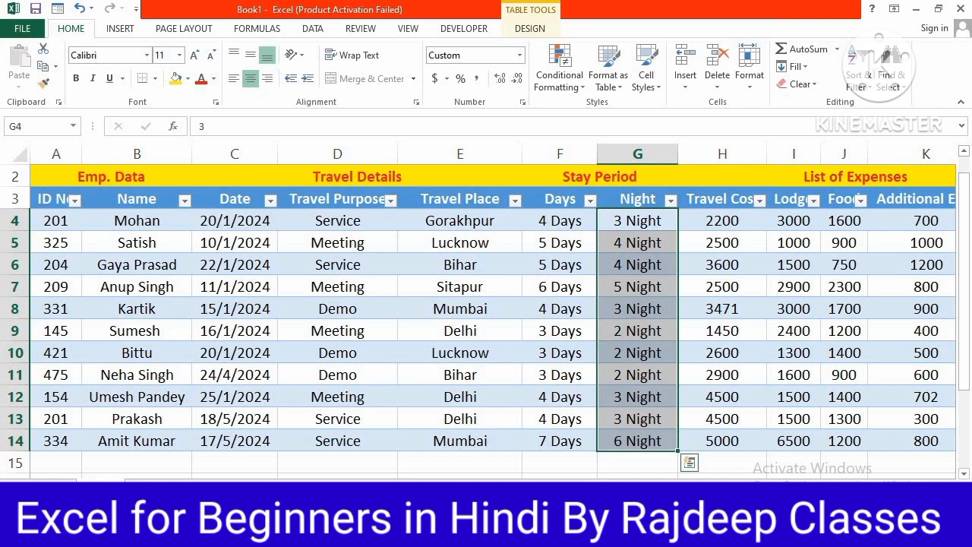
Format all expense amounts and totals in H4:L14 as currency with the ₹ Hindi symbol and no decimal places.
{"action": "scroll", "coordinate": [492, 310], "scroll_direction": "right", "scroll_amount": 1}
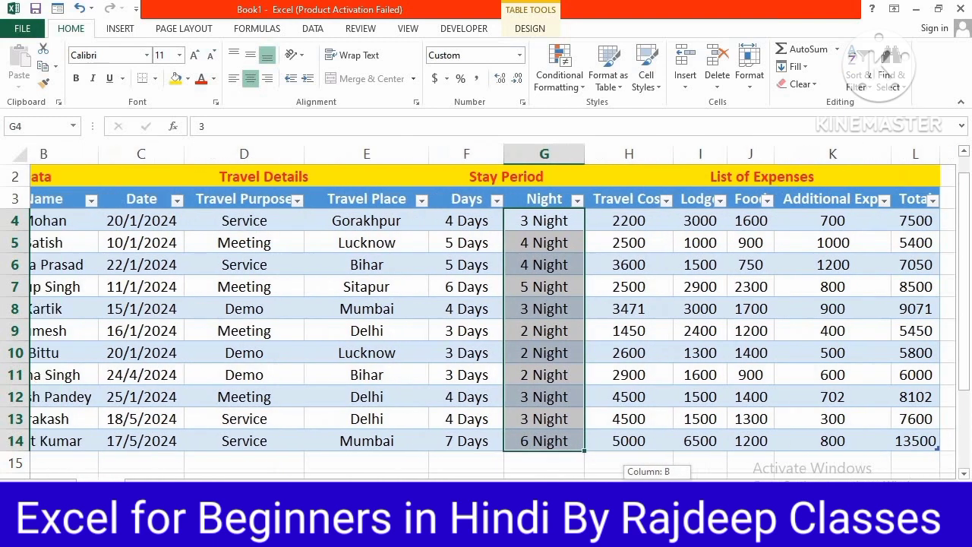
{"action": "scroll", "coordinate": [492, 310], "scroll_direction": "left", "scroll_amount": 1}
{"action": "scroll", "coordinate": [492, 310], "scroll_direction": "right", "scroll_amount": 1}
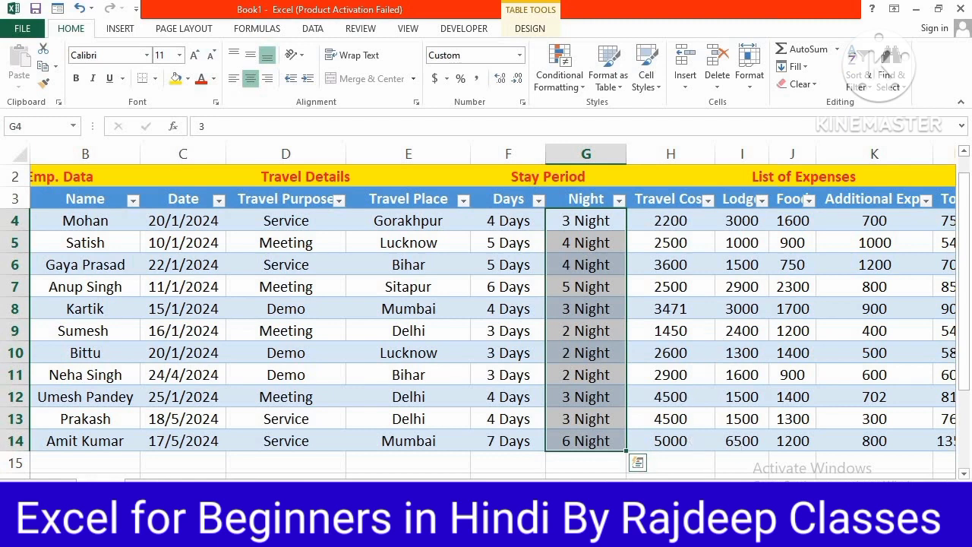
{"action": "scroll", "coordinate": [560, 288], "scroll_direction": "right", "scroll_amount": 1}
{"action": "left_click_drag", "start_coordinate": [559, 218], "coordinate": [830, 442]}
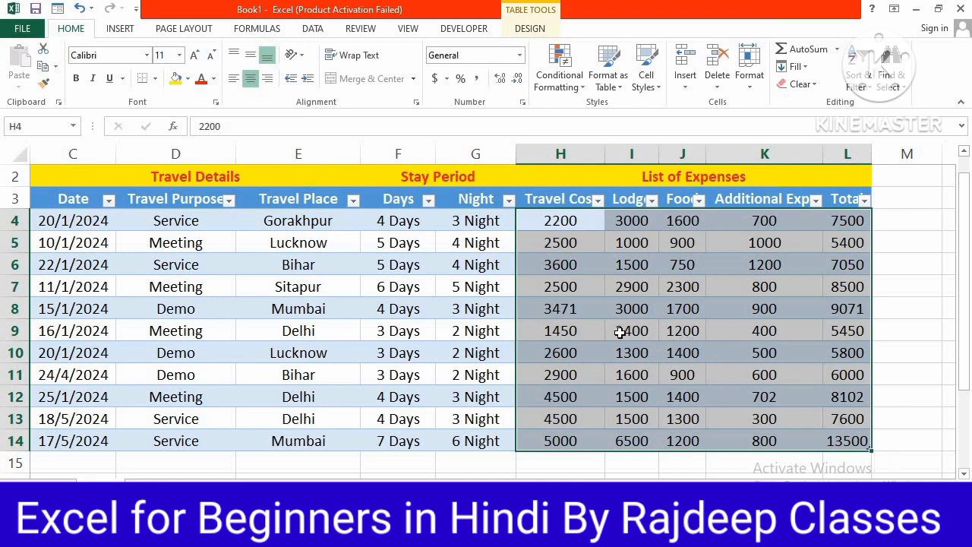
{"action": "key", "text": "ctrl+1"}
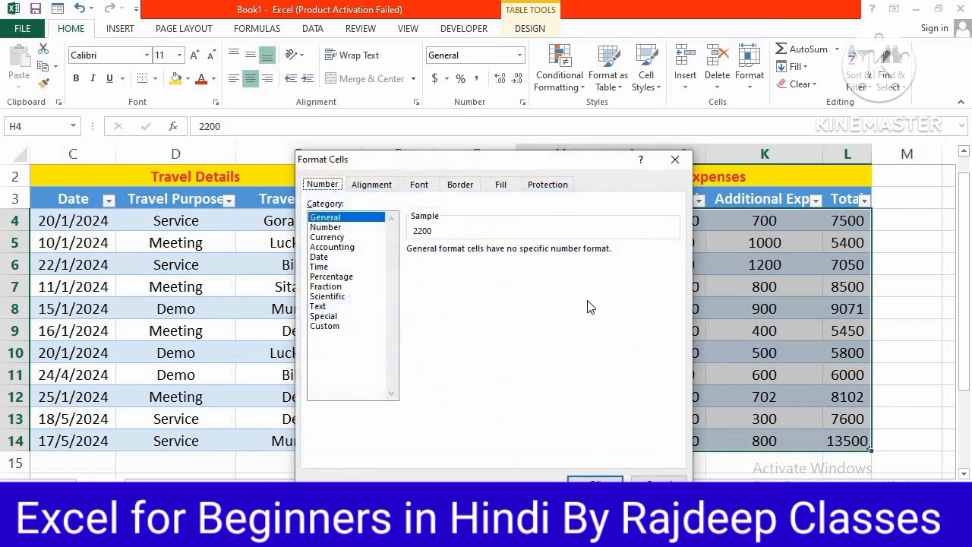
{"action": "left_click", "coordinate": [328, 236]}
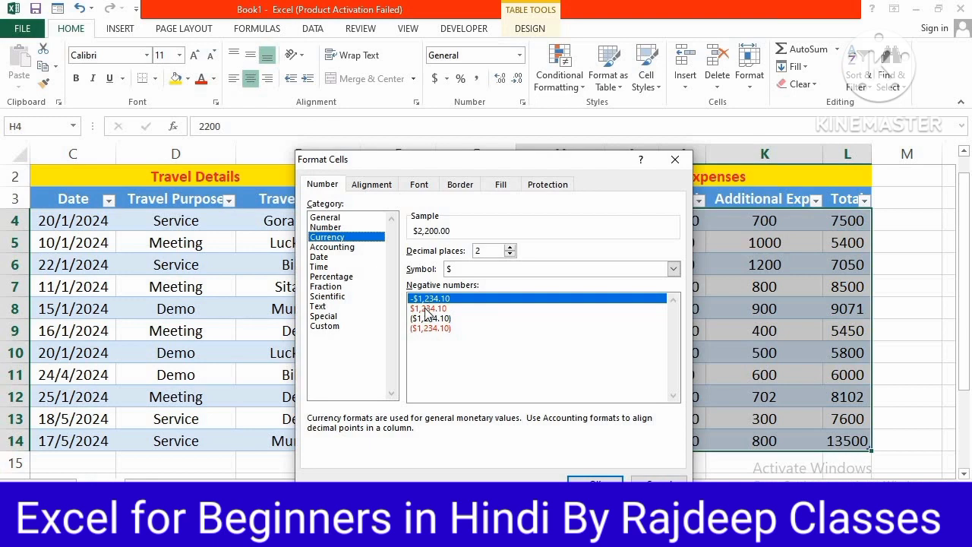
{"action": "left_click", "coordinate": [673, 270]}
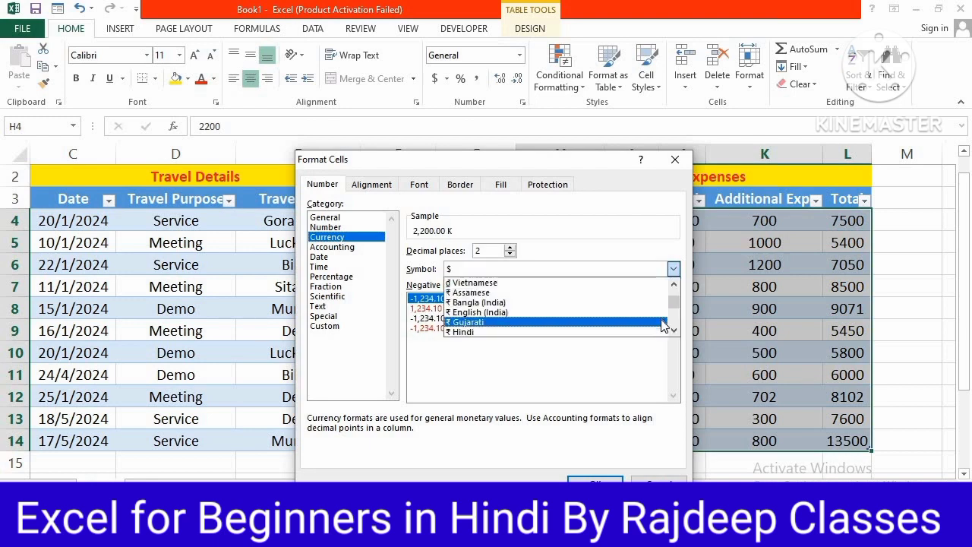
{"action": "left_click", "coordinate": [469, 333]}
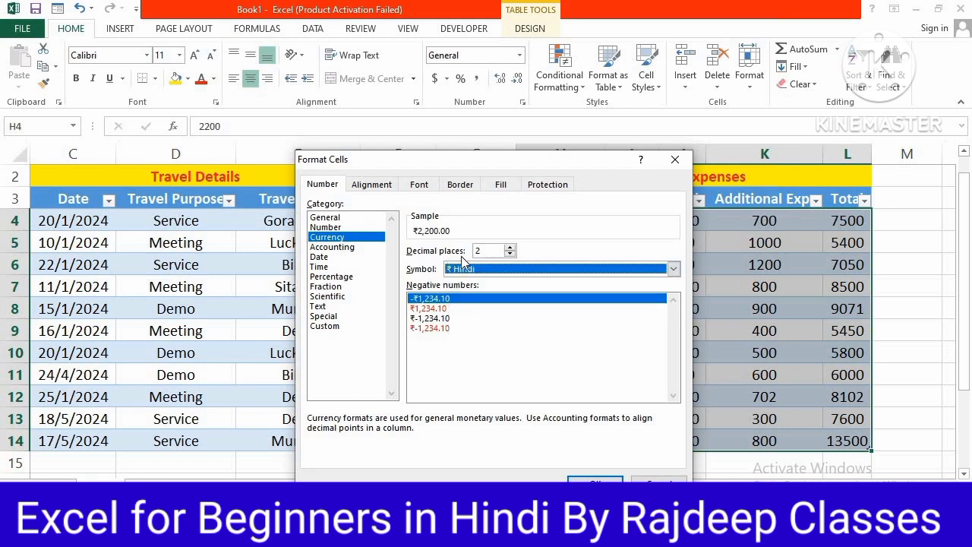
{"action": "left_click", "coordinate": [486, 252]}
{"action": "key", "text": "BackSpace"}
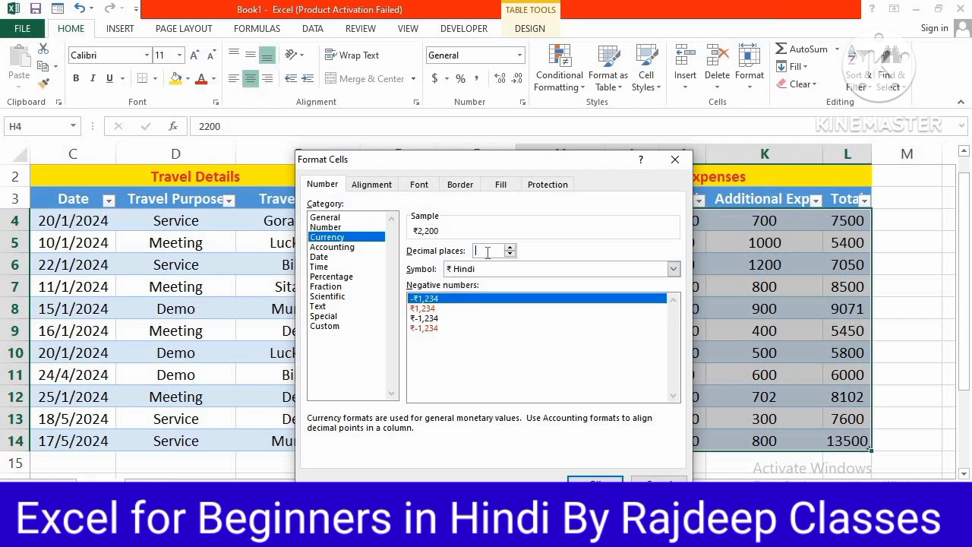
{"action": "left_click", "coordinate": [591, 477]}
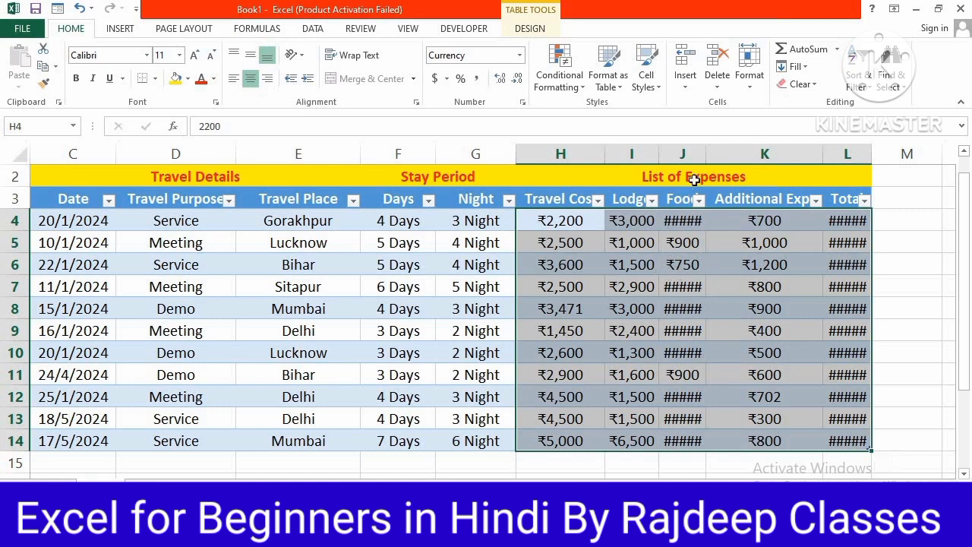
Fit the widths of the Food and Total columns to their currency values.
{"action": "double_click", "coordinate": [706, 154]}
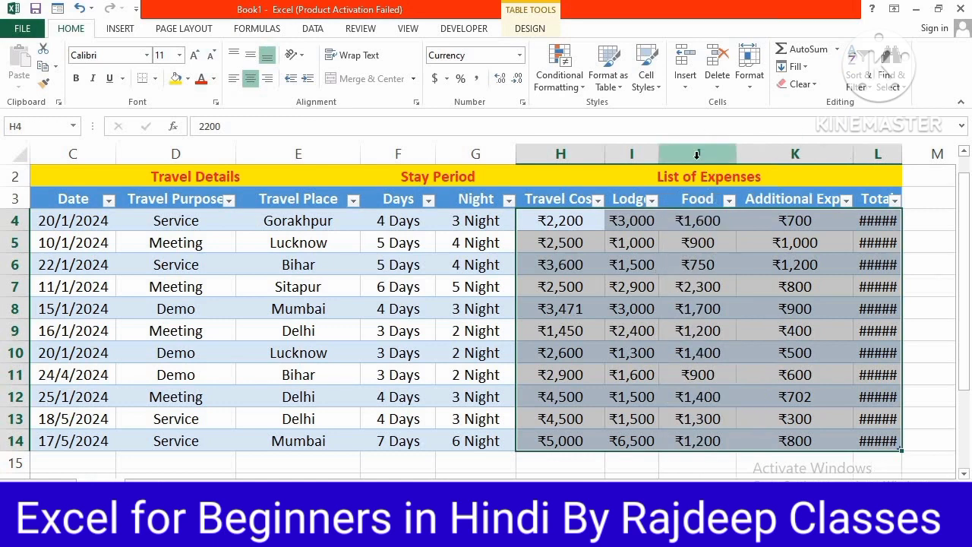
{"action": "double_click", "coordinate": [895, 154]}
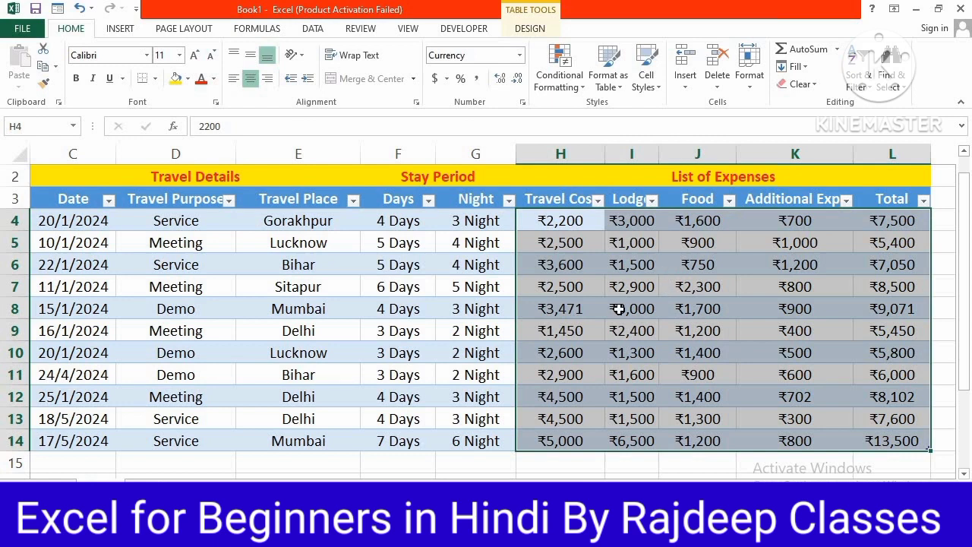
{"action": "left_click", "coordinate": [425, 354]}
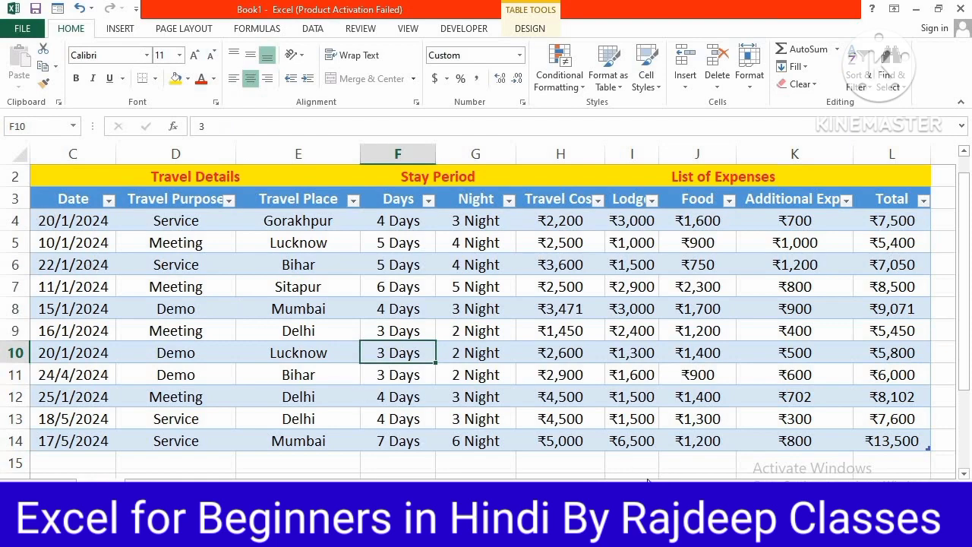
Fill the ID No and Name header cells (A3:B3) with black.
{"action": "scroll", "coordinate": [478, 311], "scroll_direction": "down", "scroll_amount": 2}
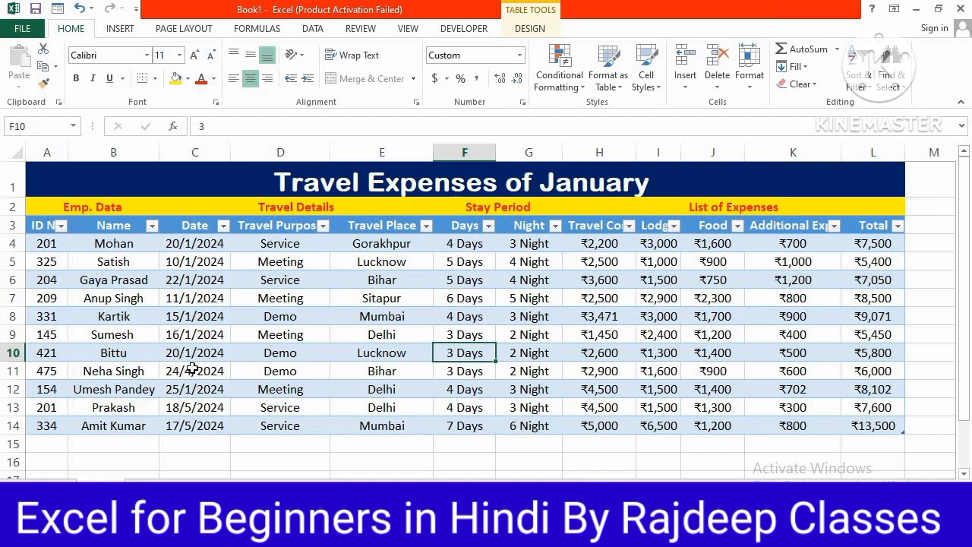
{"action": "left_click", "coordinate": [32, 226]}
{"action": "key", "text": "Down"}
{"action": "key", "text": "Down"}
{"action": "key", "text": "Right"}
{"action": "left_click_drag", "start_coordinate": [43, 225], "coordinate": [89, 225]}
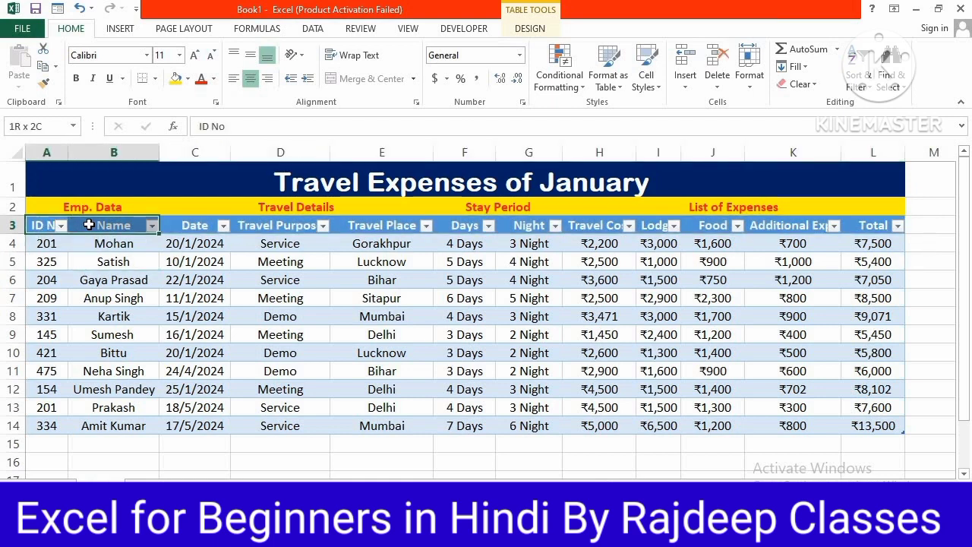
{"action": "left_click", "coordinate": [188, 78]}
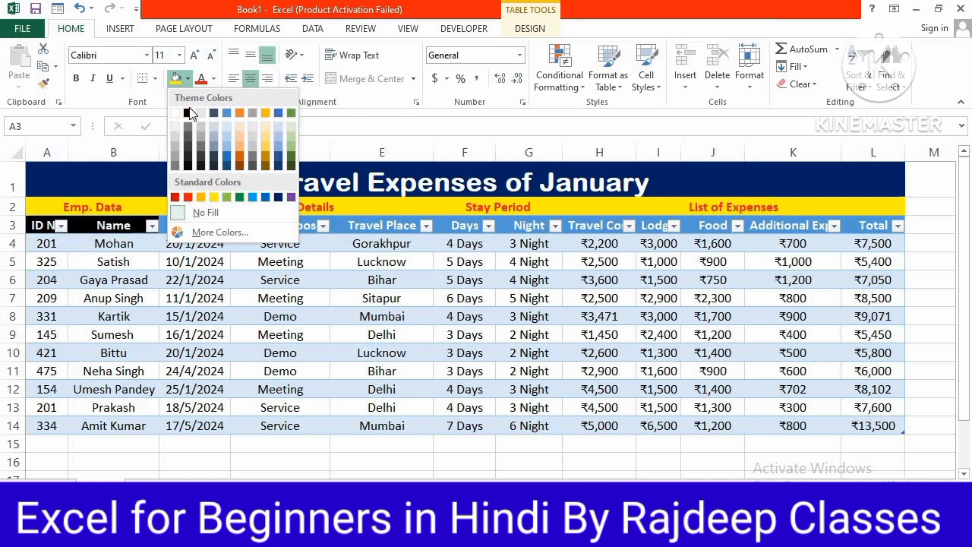
{"action": "left_click", "coordinate": [190, 223]}
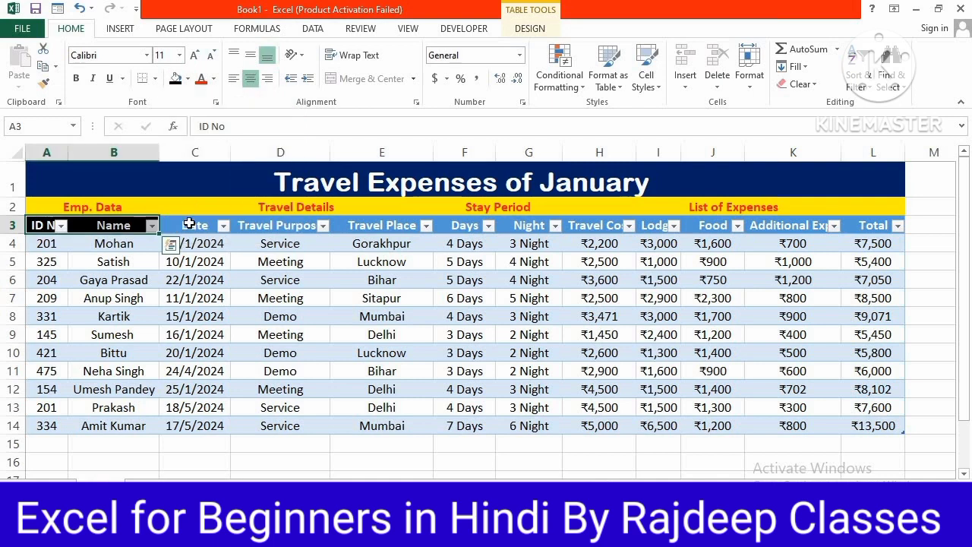
Fill the Date, Travel Purpose and Travel Place header cells (C3:E3) with dark orange.
{"action": "left_click_drag", "start_coordinate": [191, 224], "coordinate": [388, 223]}
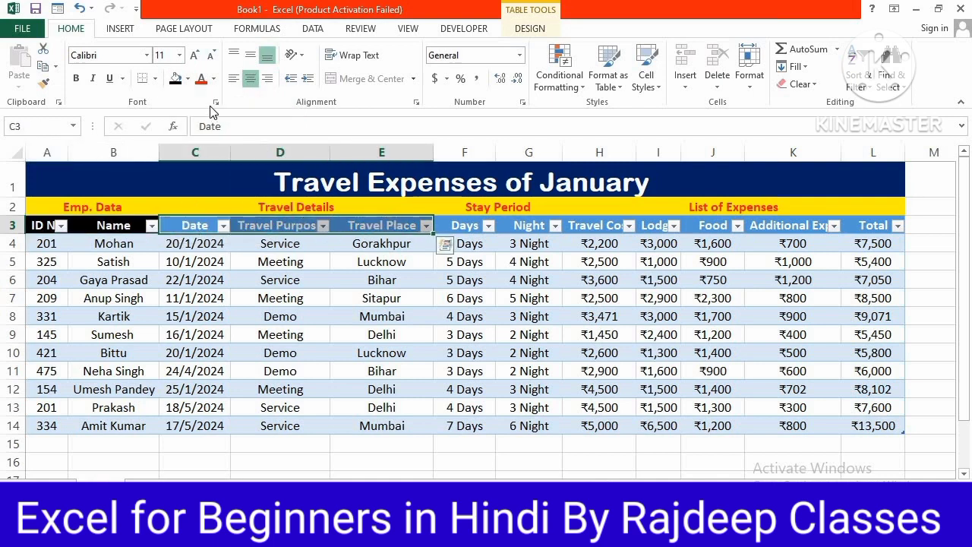
{"action": "left_click", "coordinate": [188, 79]}
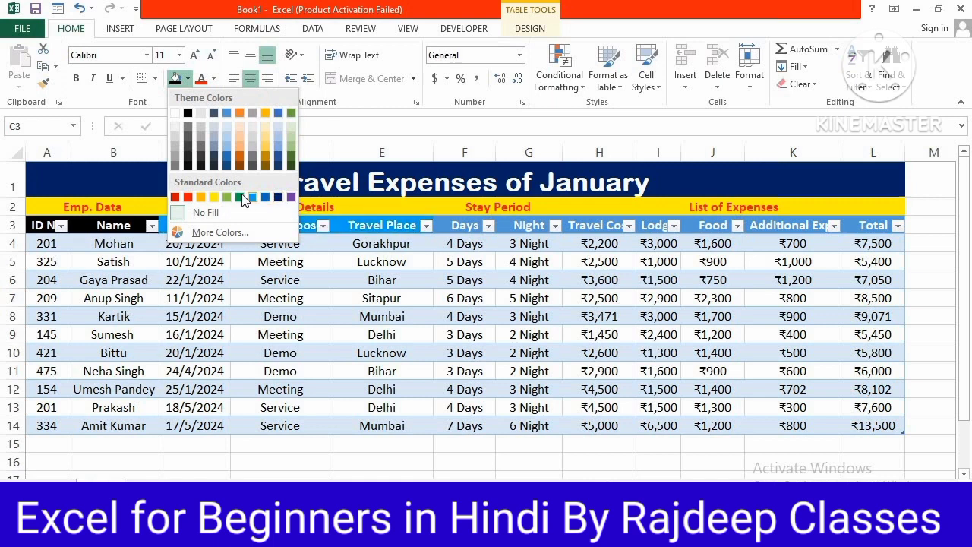
{"action": "left_click", "coordinate": [239, 155]}
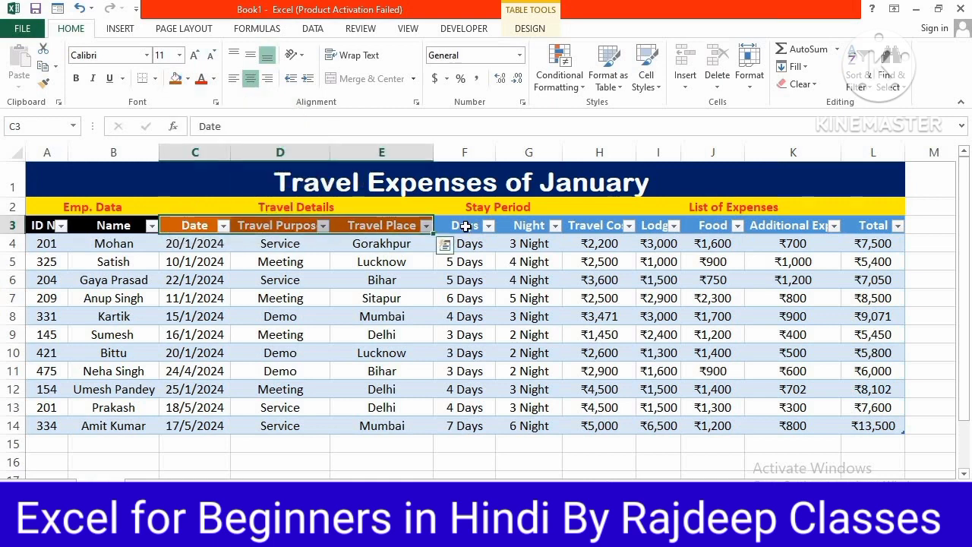
Fill the Days and Night header cells (F3:G3) with dark green and try black as their font colour.
{"action": "left_click_drag", "start_coordinate": [456, 225], "coordinate": [512, 226]}
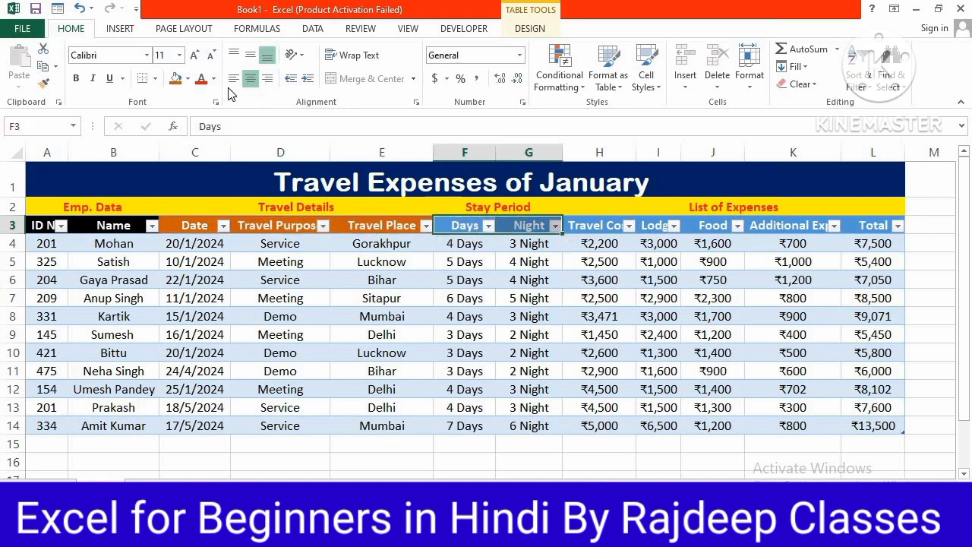
{"action": "left_click", "coordinate": [188, 79]}
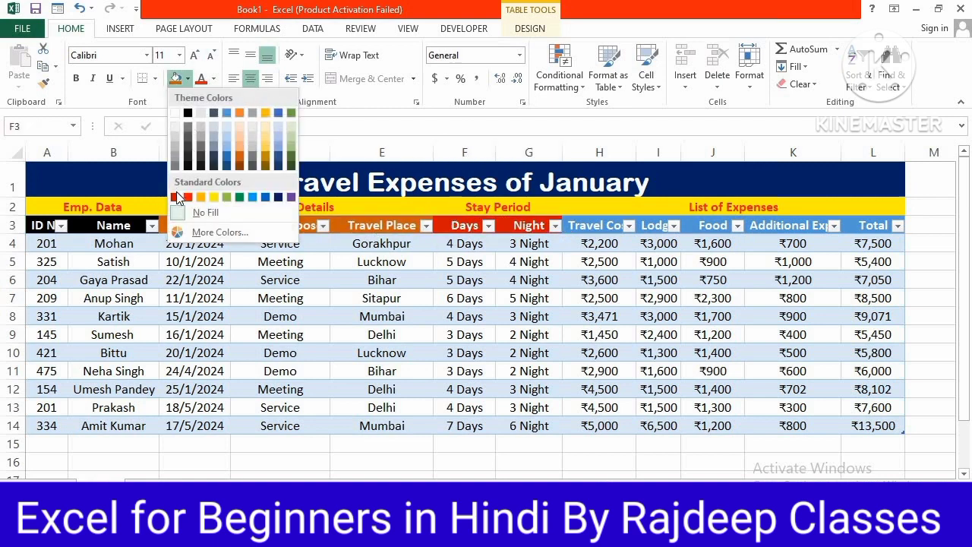
{"action": "left_click", "coordinate": [291, 164]}
{"action": "left_click", "coordinate": [213, 80]}
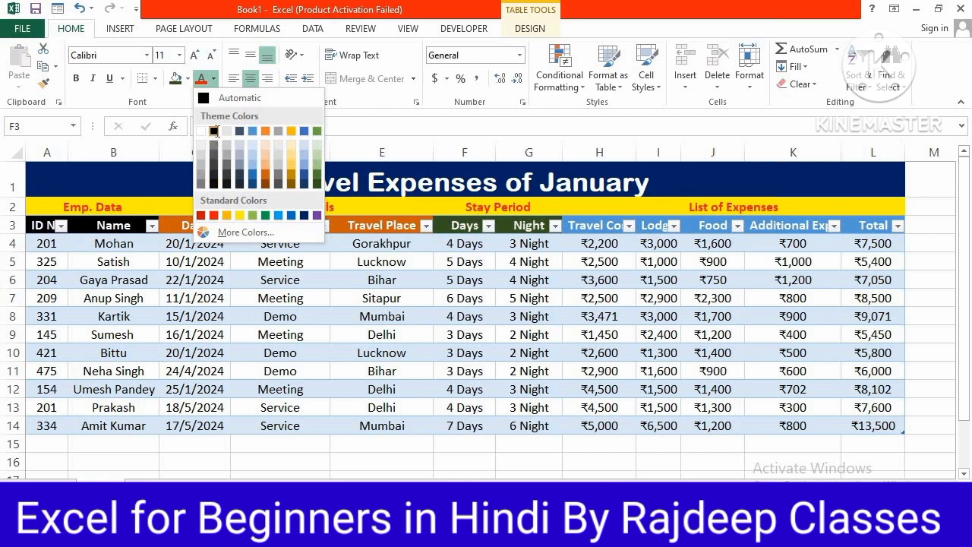
{"action": "left_click", "coordinate": [215, 132]}
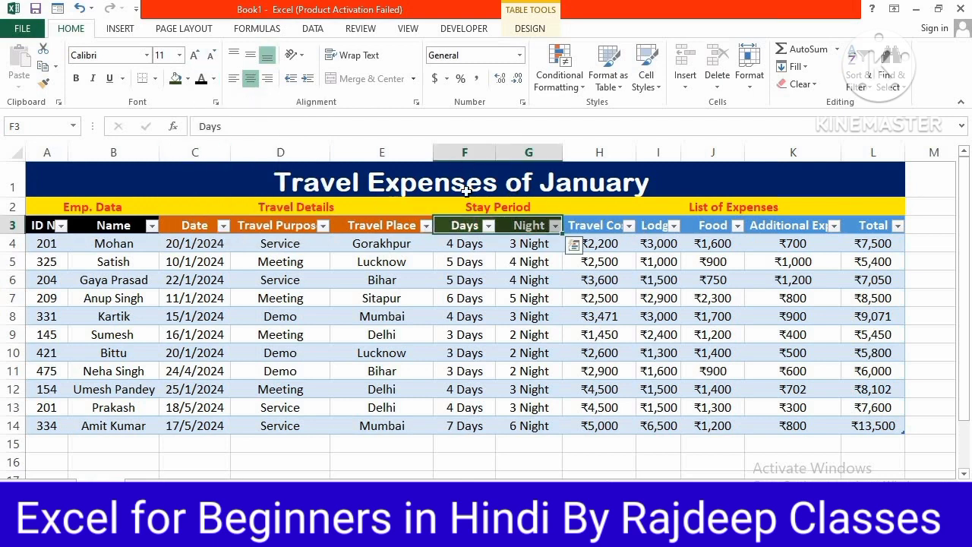
Fill the expense header cells from Travel Cost to Total (H3:L3) with the standard blue.
{"action": "left_click_drag", "start_coordinate": [591, 227], "coordinate": [873, 225]}
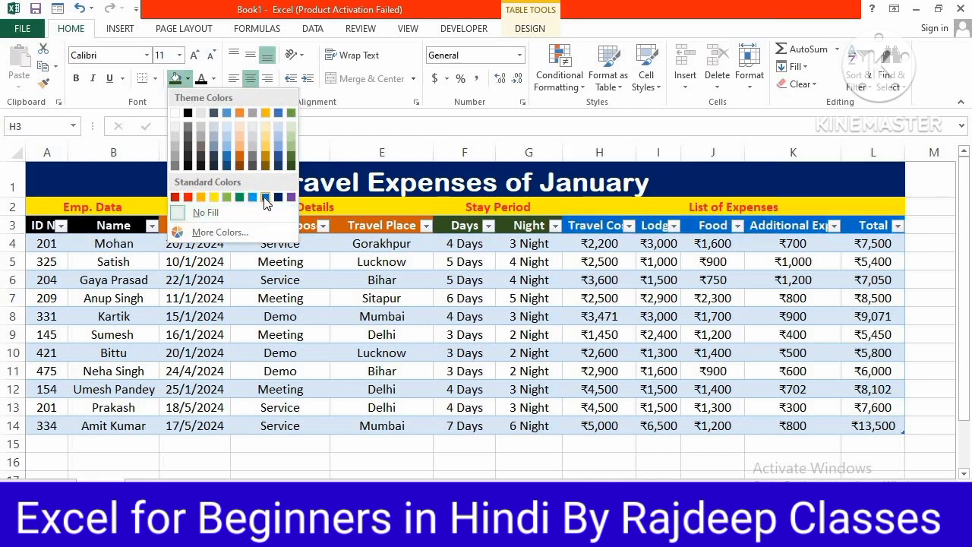
{"action": "left_click", "coordinate": [265, 199]}
{"action": "left_click", "coordinate": [367, 299]}
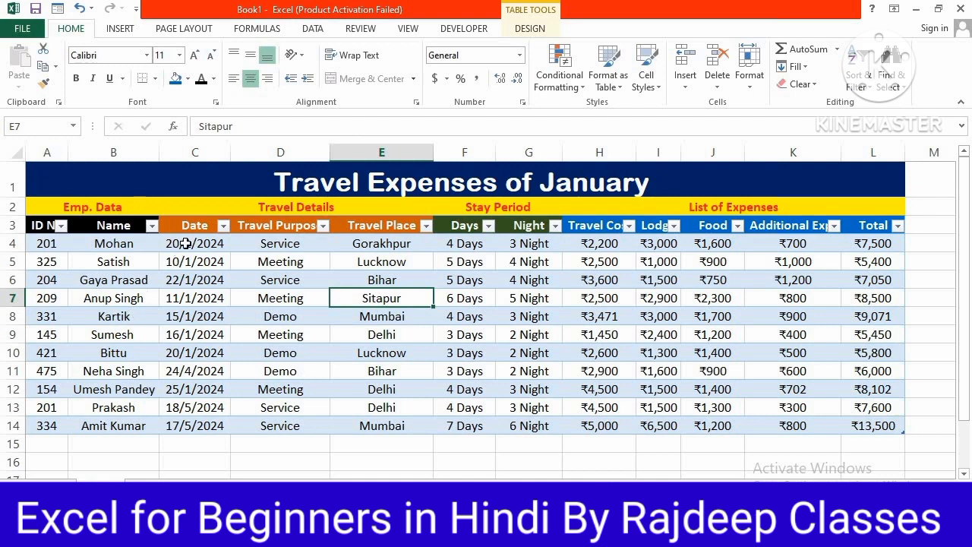
Fill the date values in C4:C14 with a light blue theme colour.
{"action": "left_click_drag", "start_coordinate": [186, 241], "coordinate": [201, 425]}
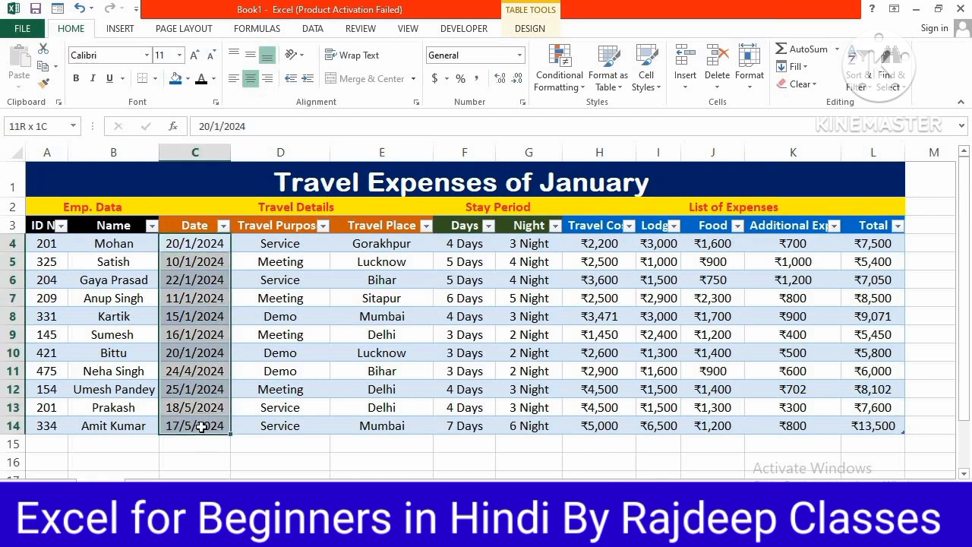
{"action": "left_click", "coordinate": [187, 79]}
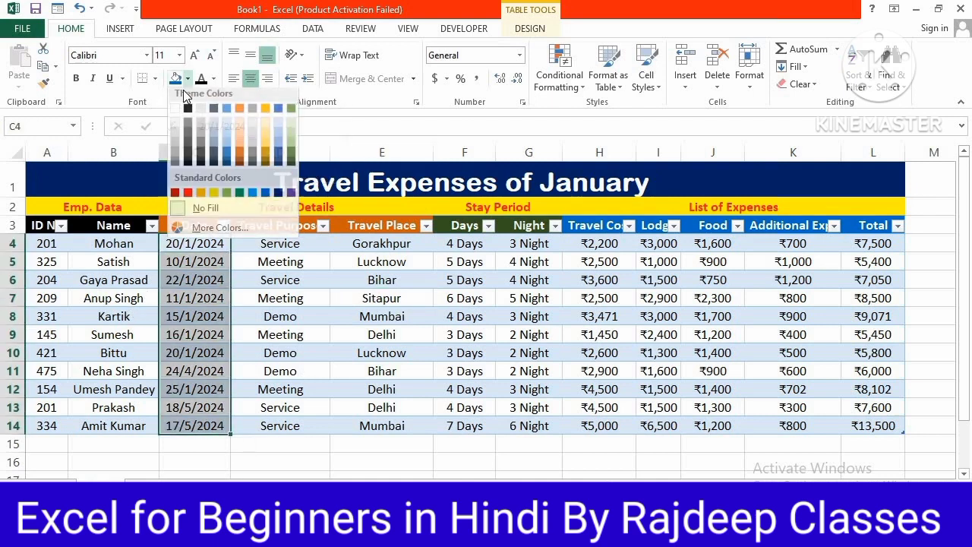
{"action": "left_click", "coordinate": [277, 134]}
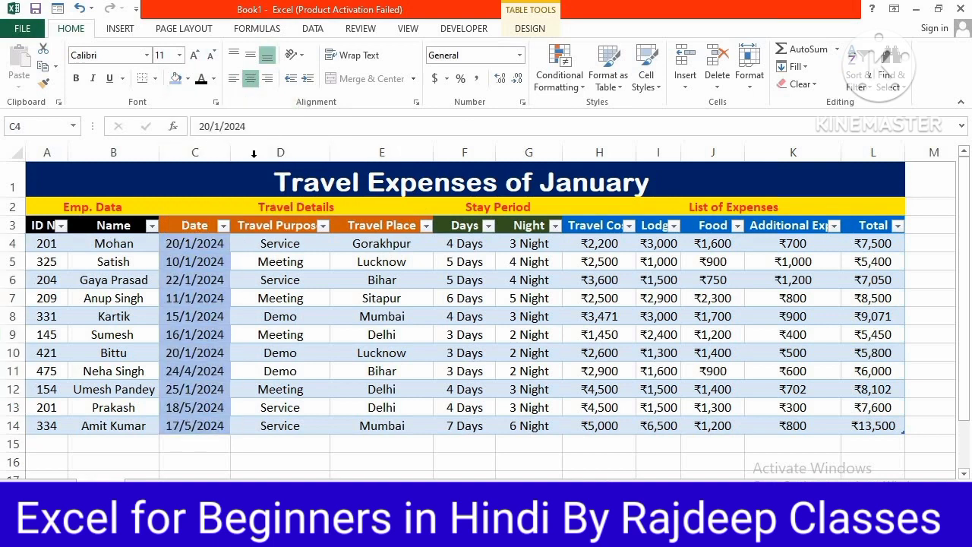
{"action": "left_click", "coordinate": [559, 296]}
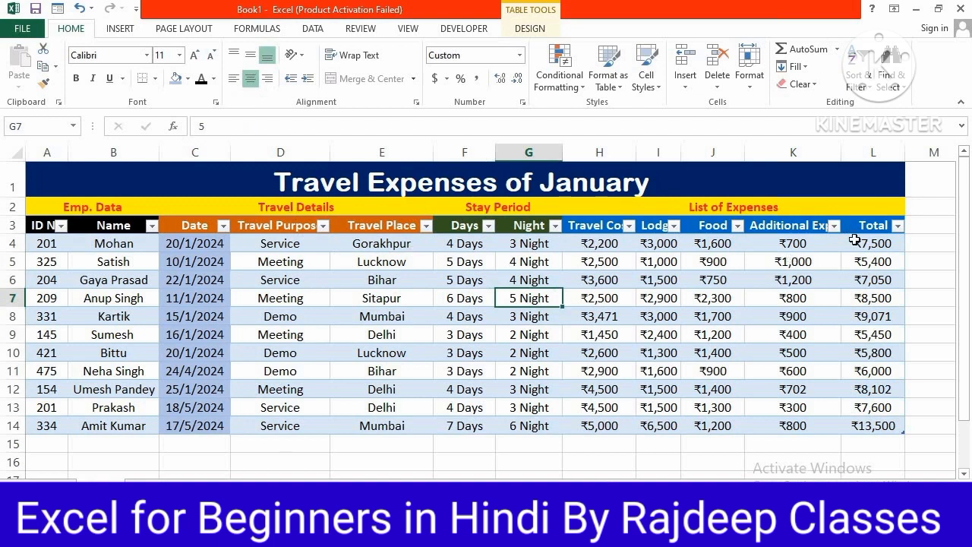
Fill the Total amounts in L4:L14 with a light gold theme colour.
{"action": "left_click_drag", "start_coordinate": [856, 241], "coordinate": [861, 412]}
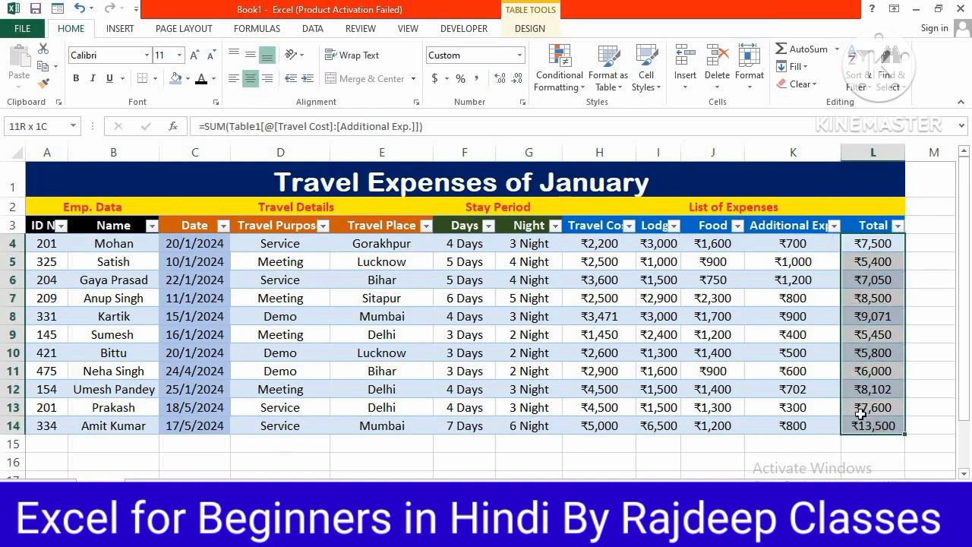
{"action": "left_click", "coordinate": [187, 78]}
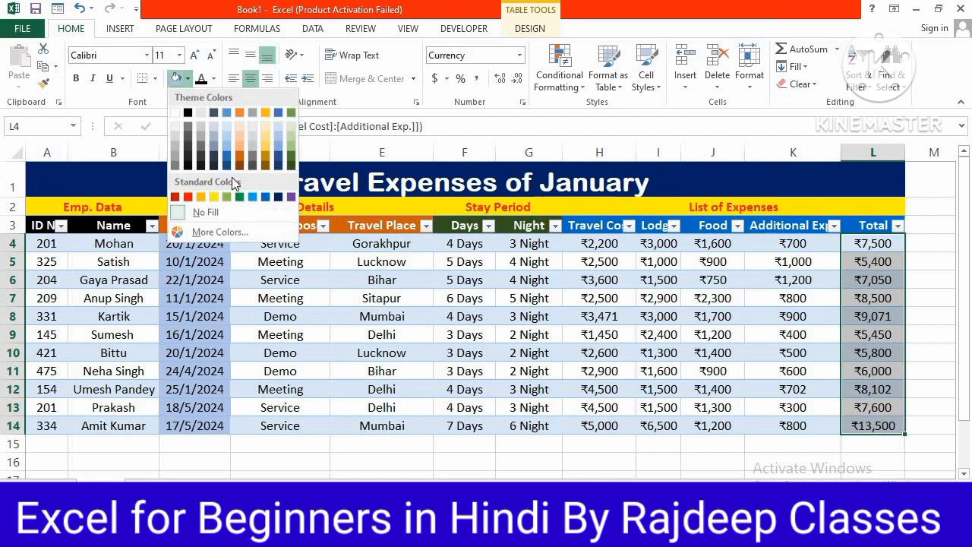
{"action": "left_click", "coordinate": [268, 149]}
{"action": "left_click", "coordinate": [438, 276]}
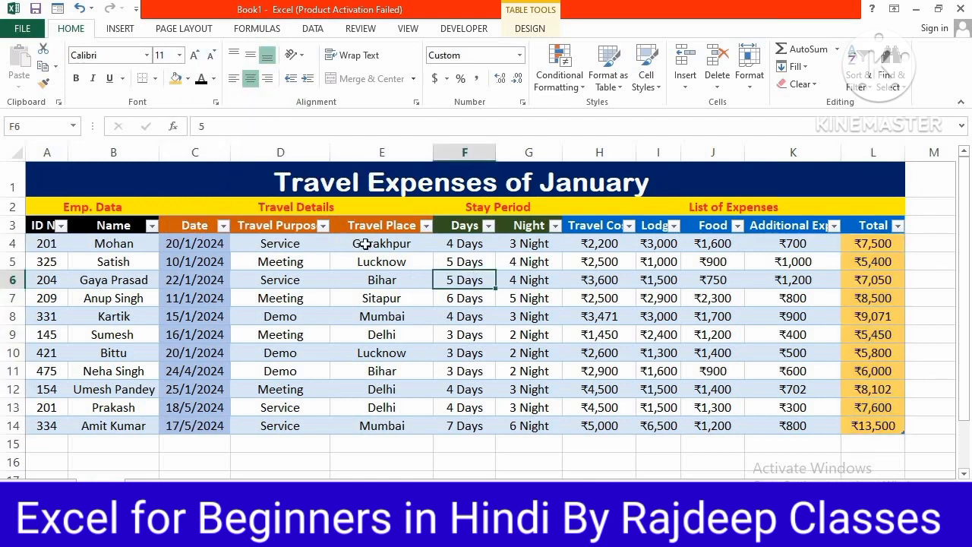
Fill the Travel Place values in E4:E14 with the standard green.
{"action": "left_click_drag", "start_coordinate": [379, 243], "coordinate": [402, 427]}
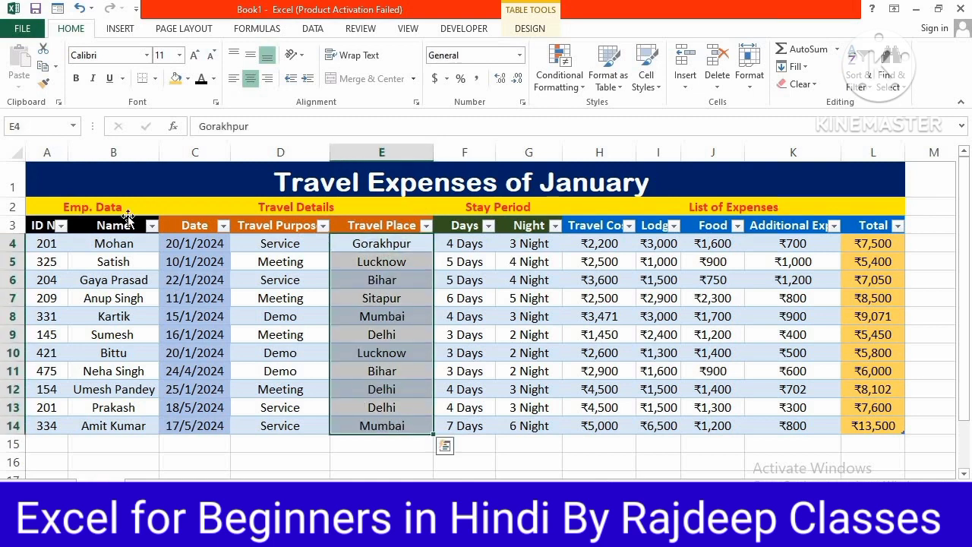
{"action": "left_click", "coordinate": [187, 79]}
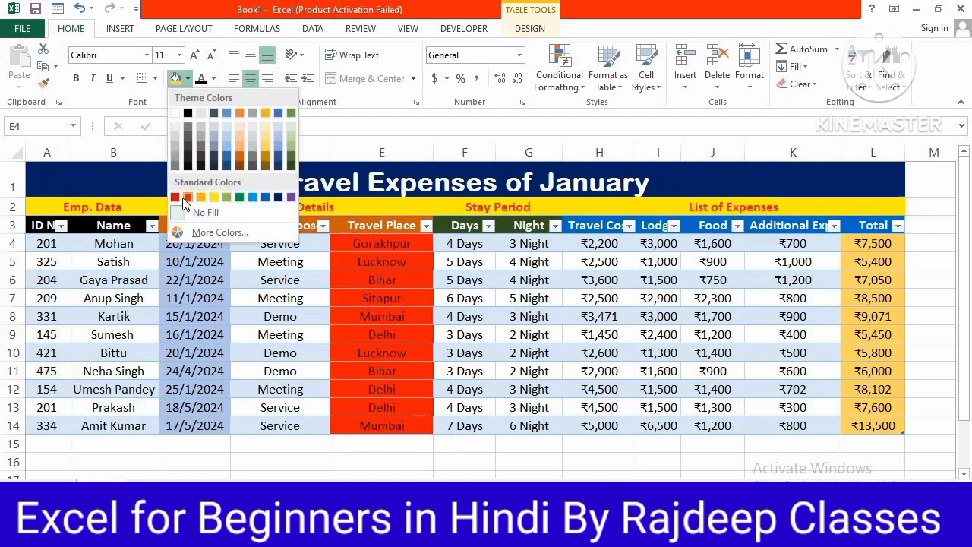
{"action": "left_click", "coordinate": [239, 196]}
{"action": "left_click", "coordinate": [410, 347]}
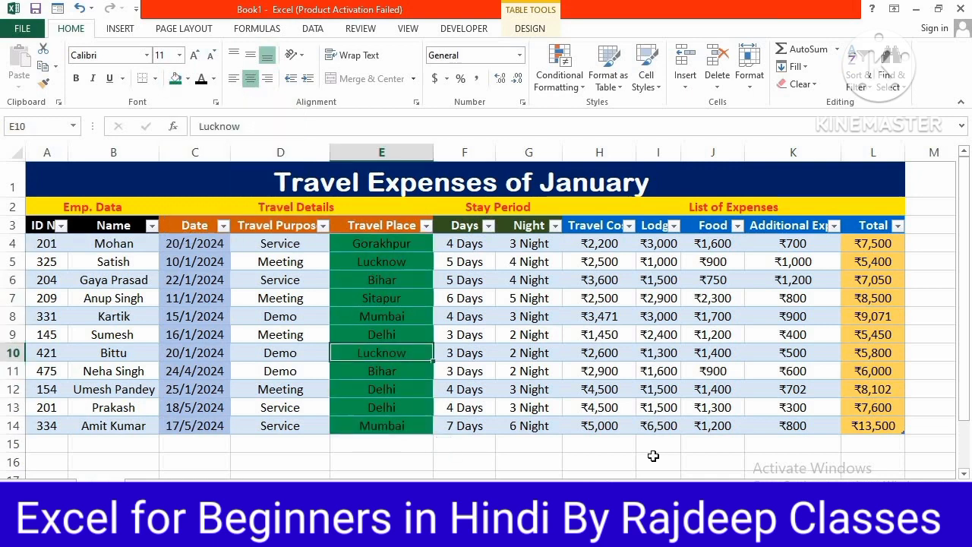